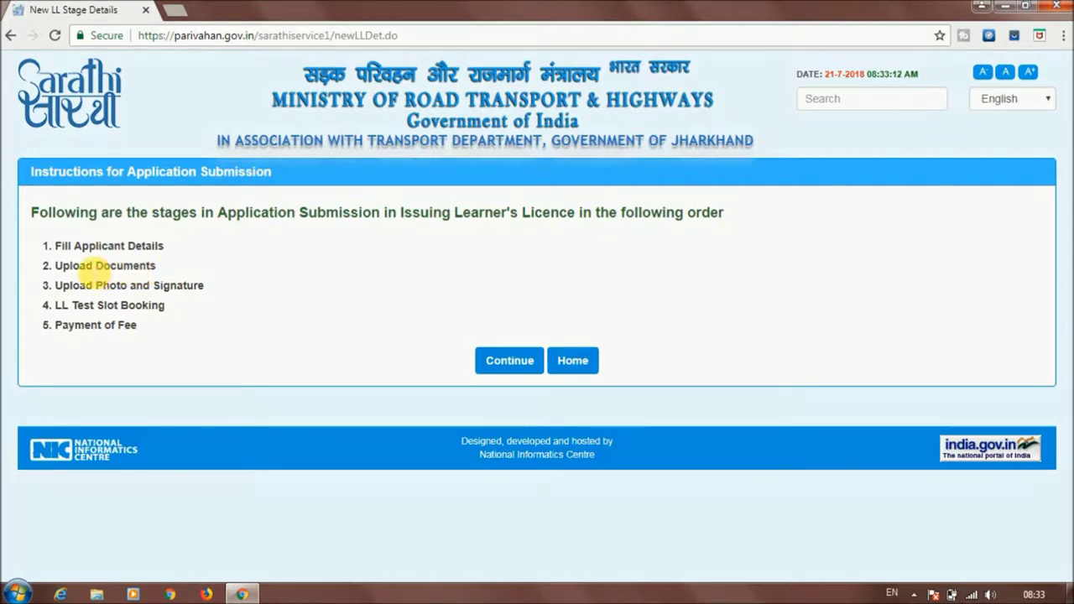
Review the Upload Photo and Signature, LL Test Slot Booking and Payment of Fee stages, then continue
drag(53, 285, 211, 283)
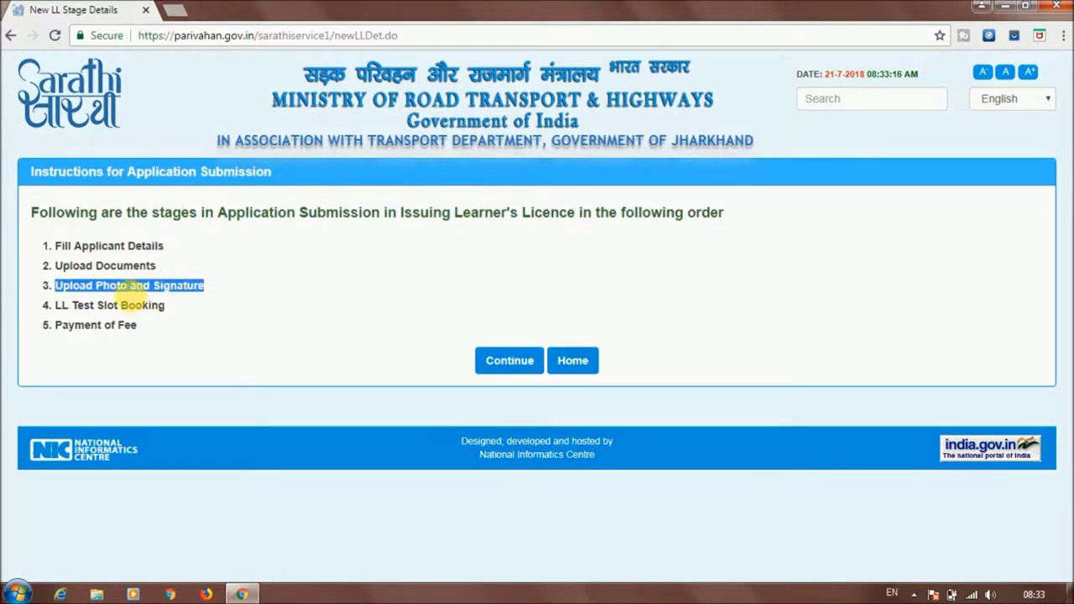
click(116, 287)
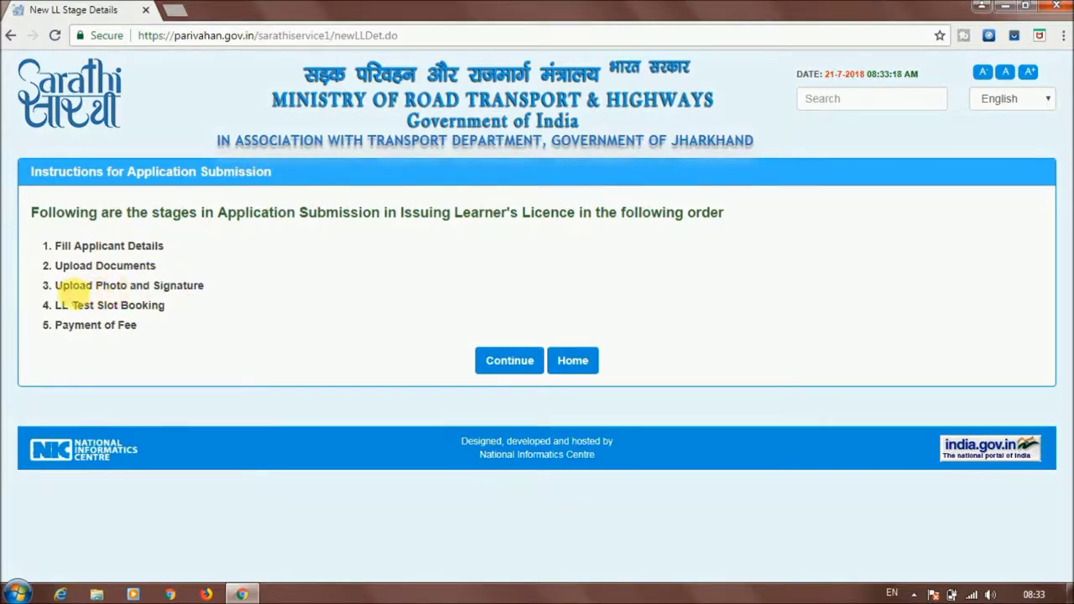
drag(55, 305, 164, 307)
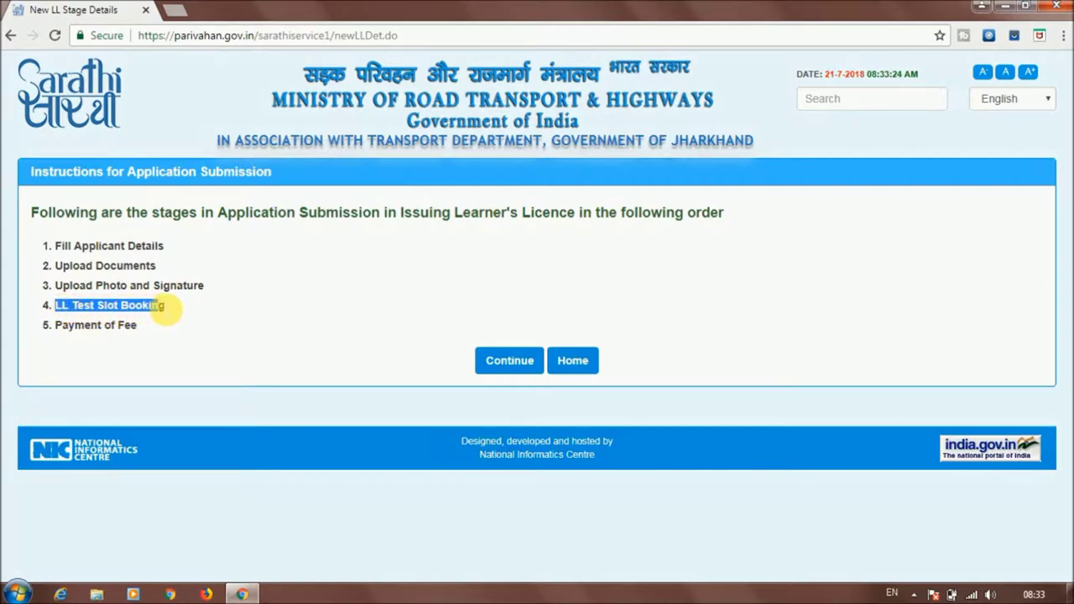
click(170, 307)
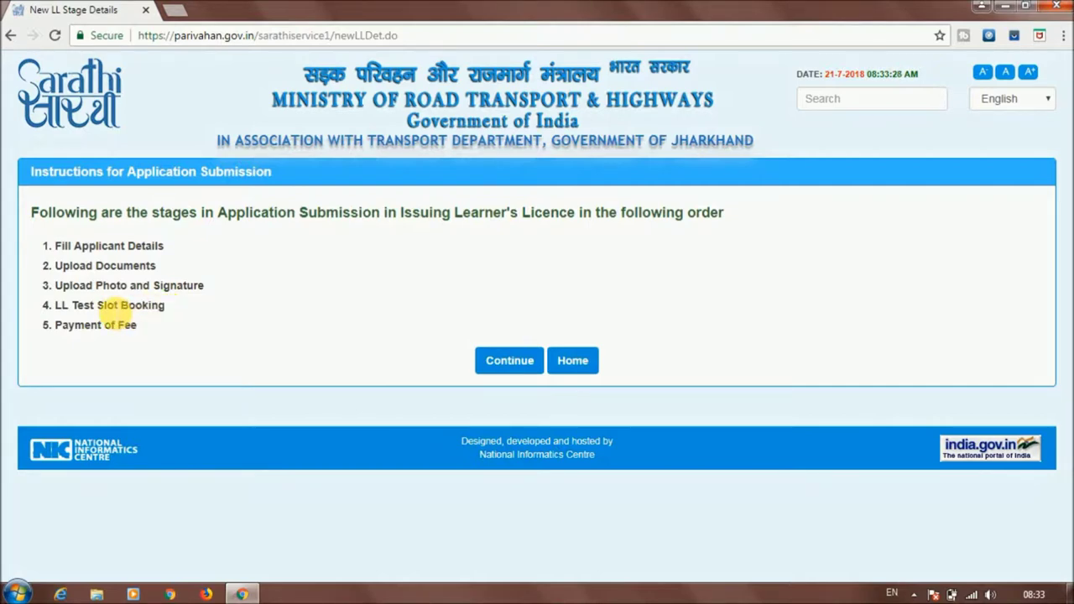
drag(53, 327, 139, 331)
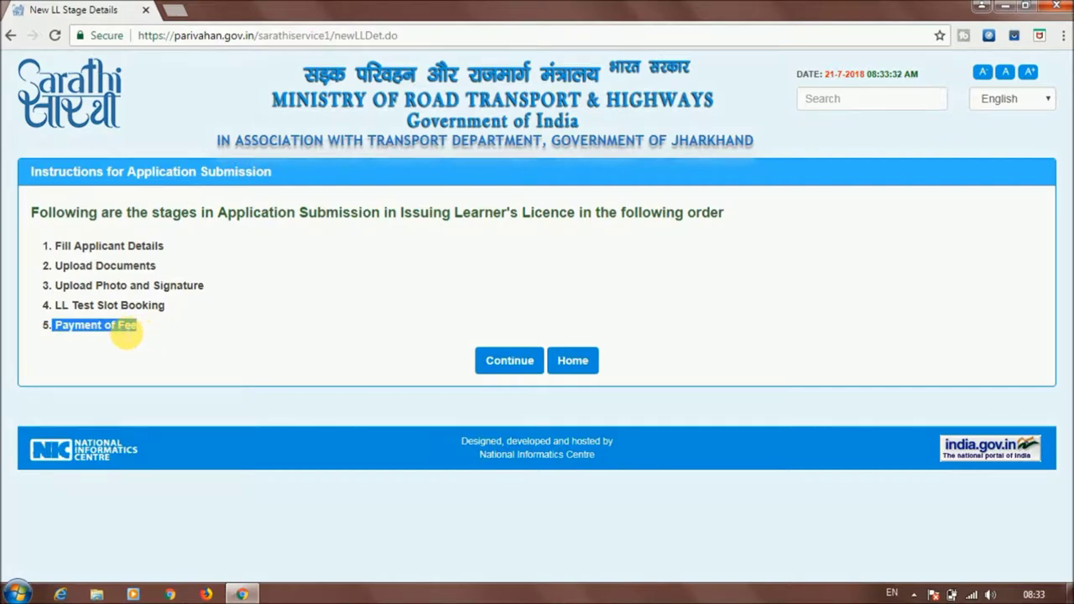
click(125, 332)
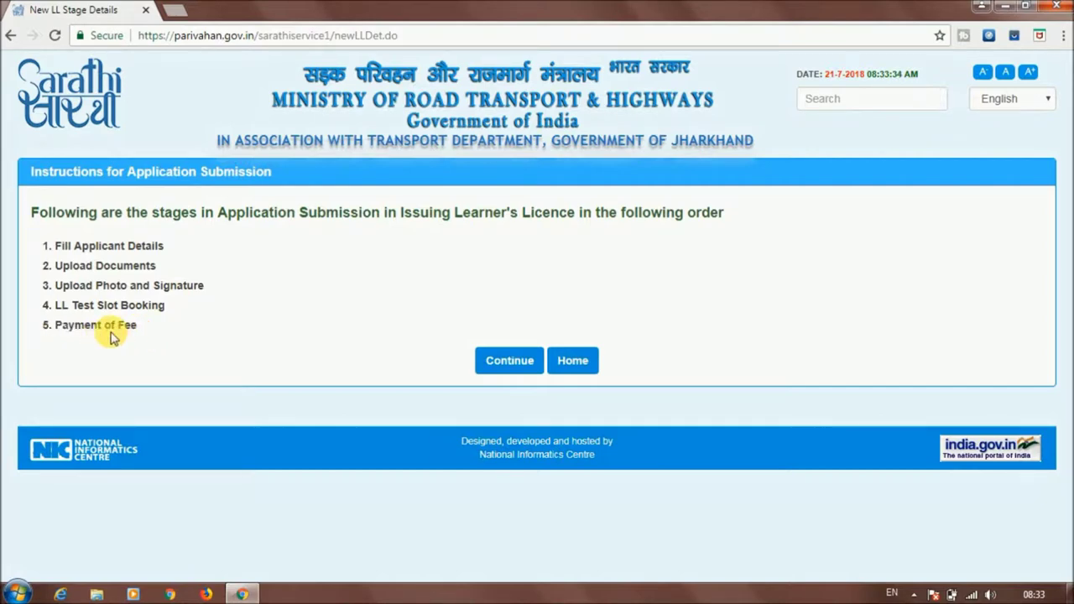
click(509, 361)
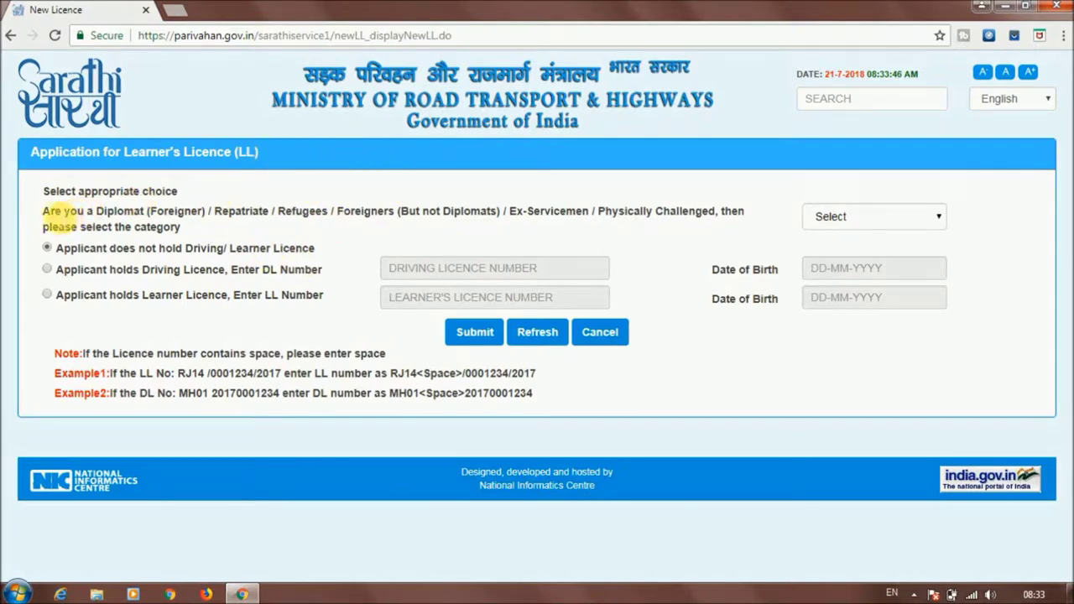
Review the special applicant categories, including Ex-Servicemen and Physically Challenged, and leave the category as Select
drag(50, 215, 270, 213)
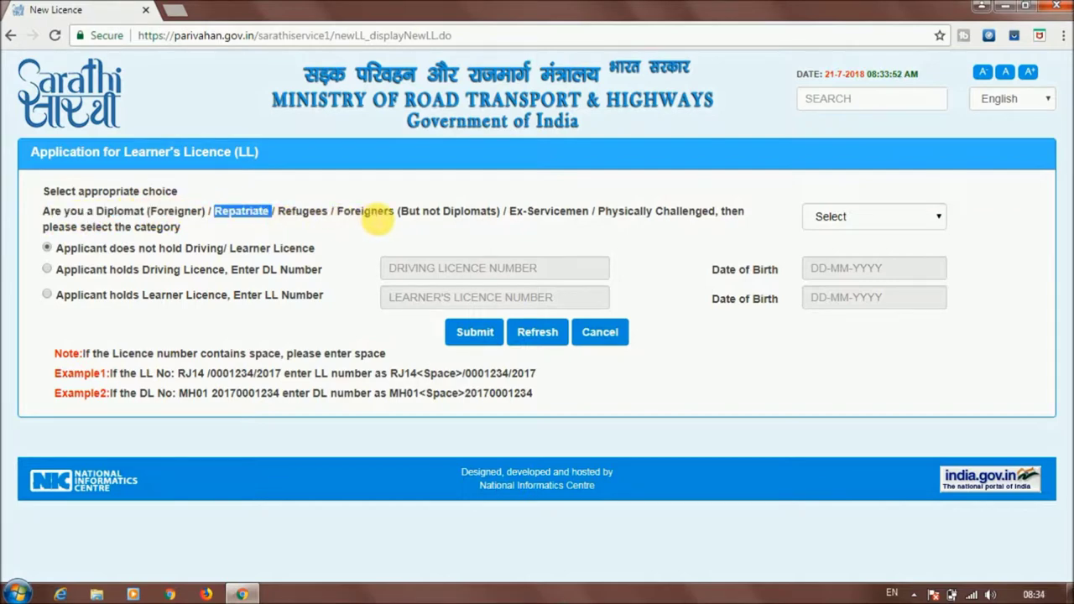
click(377, 212)
drag(377, 216, 411, 216)
drag(522, 212, 690, 216)
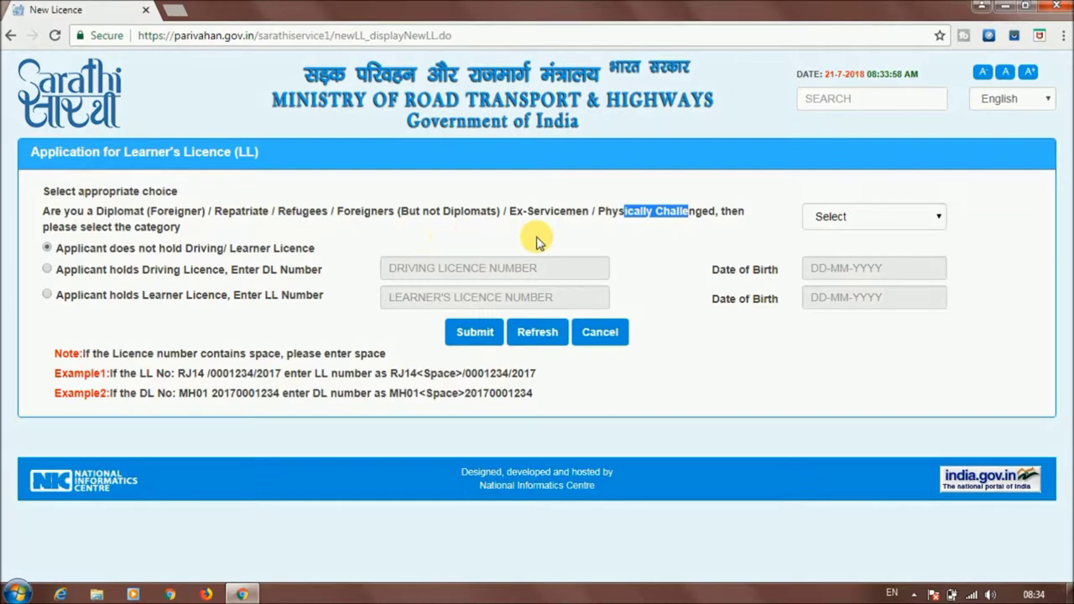
click(868, 220)
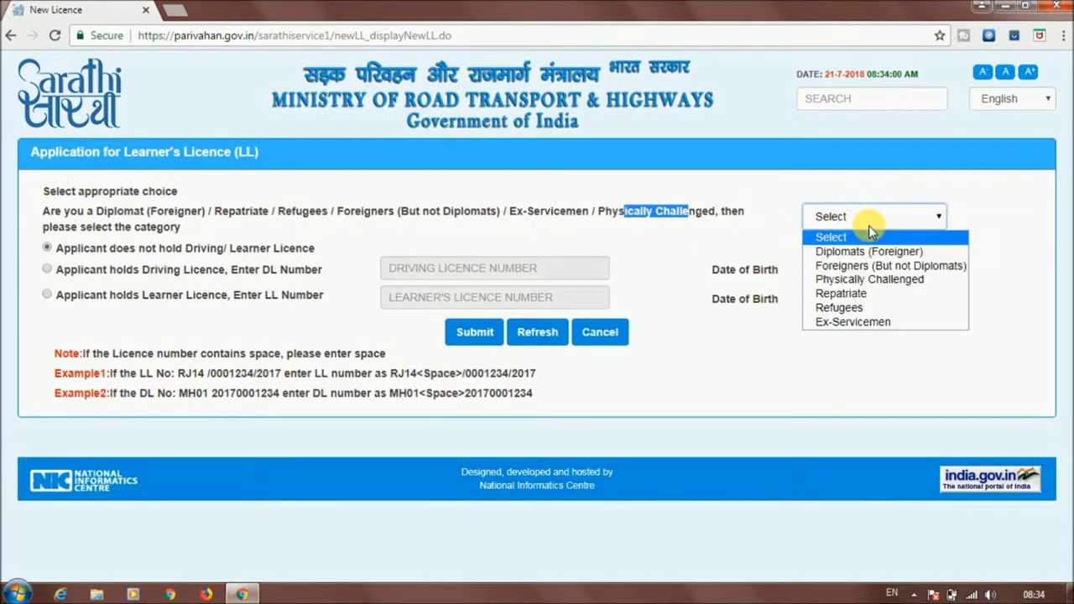
click(791, 354)
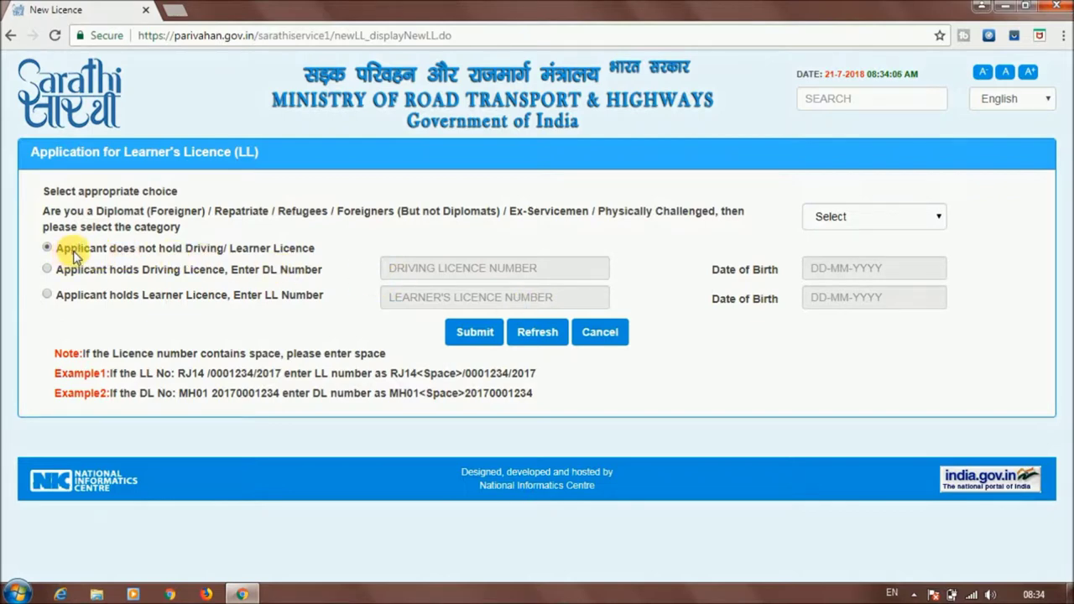
Compare the three licence options and submit as an applicant holding no Driving/Learner Licence
drag(69, 255, 299, 250)
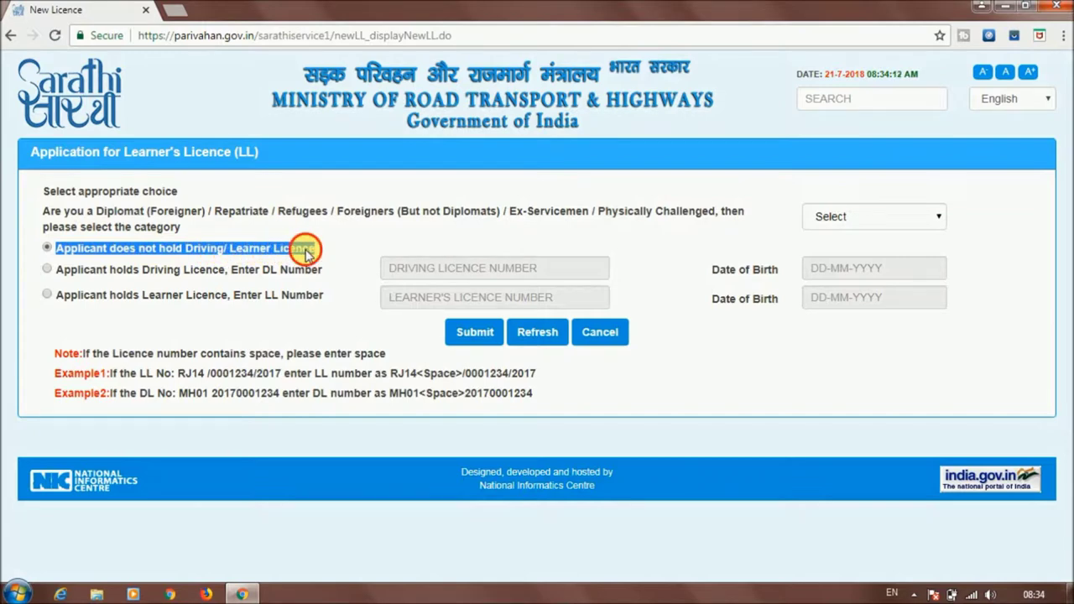
click(299, 249)
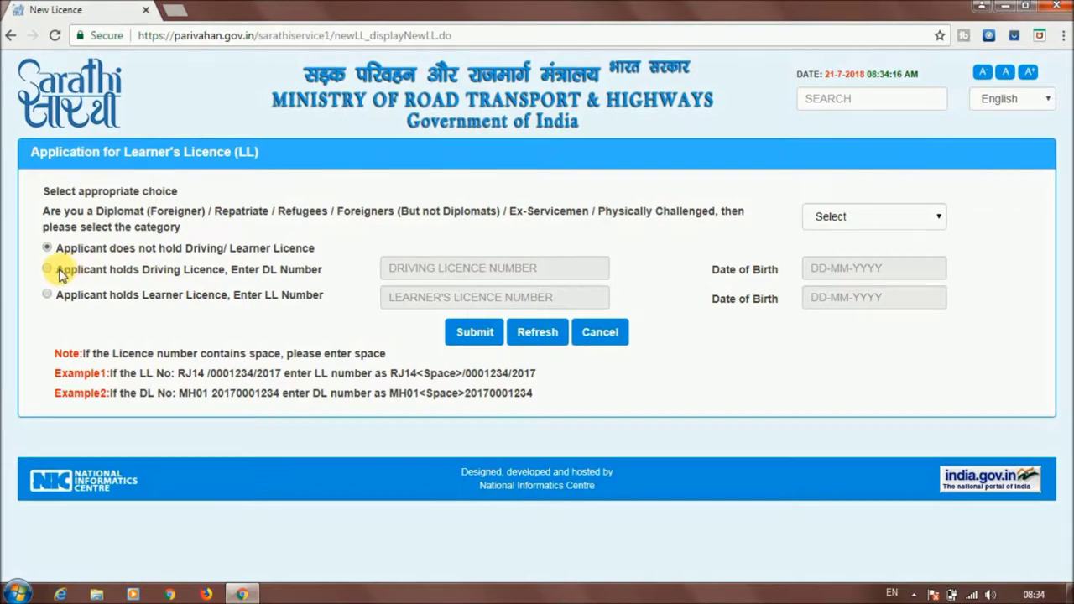
drag(59, 272, 314, 271)
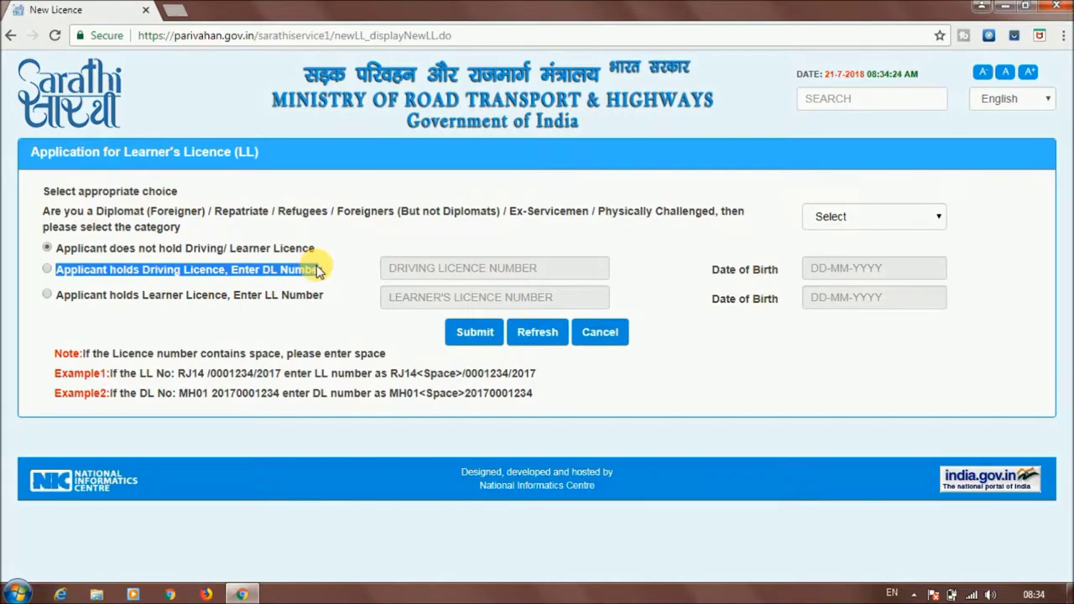
drag(317, 270, 318, 270)
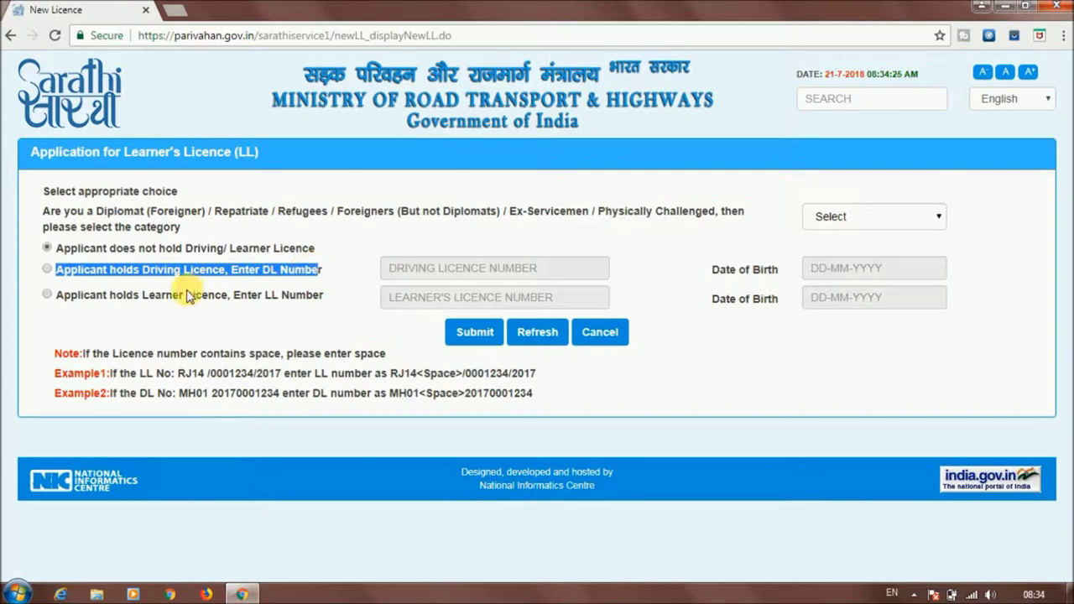
click(63, 299)
drag(63, 300, 340, 307)
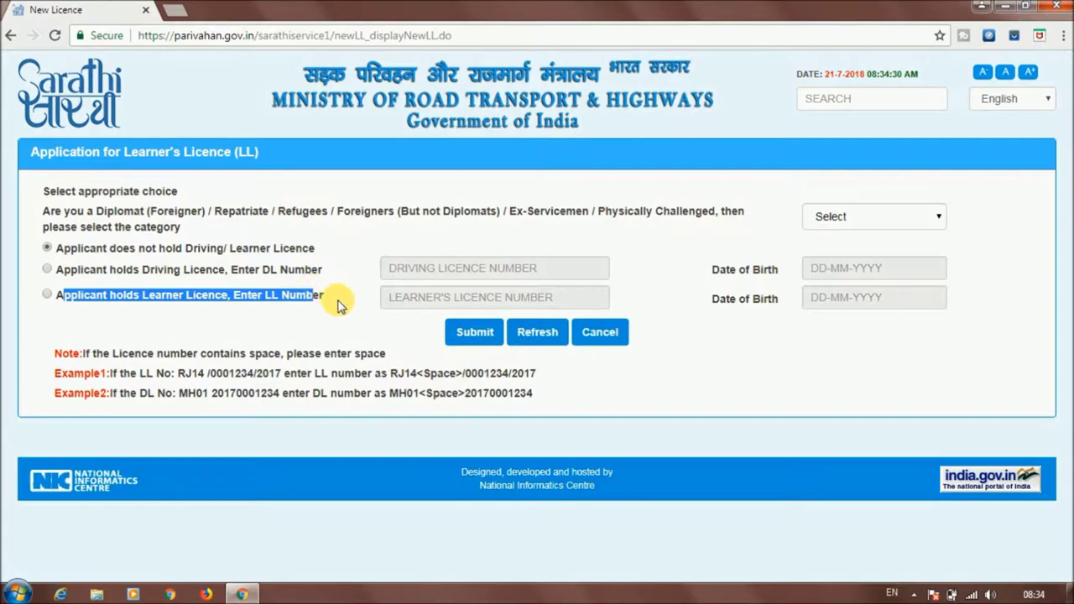
click(338, 304)
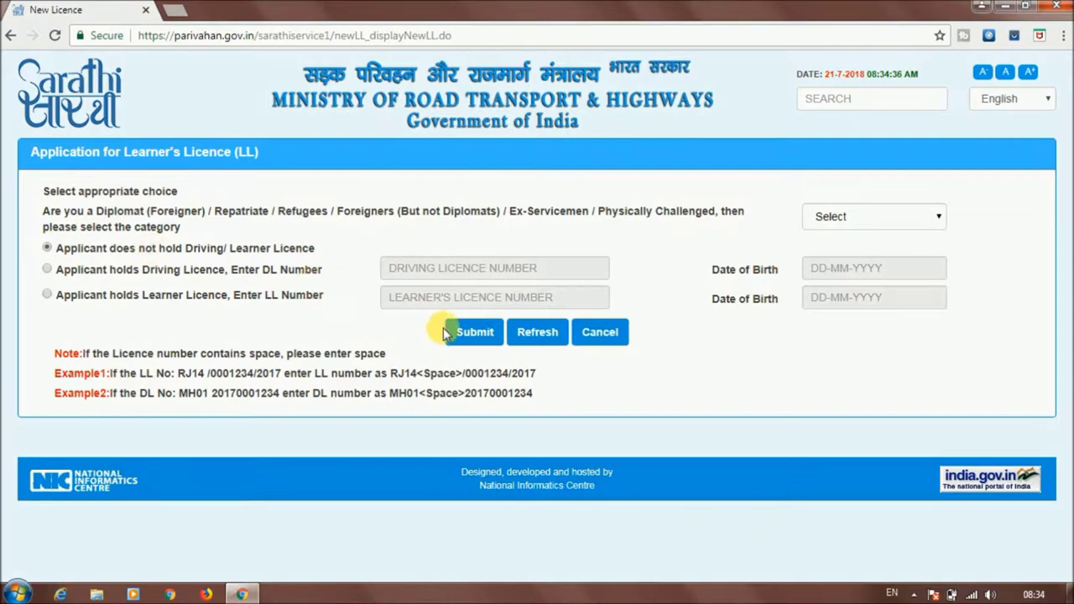
click(475, 332)
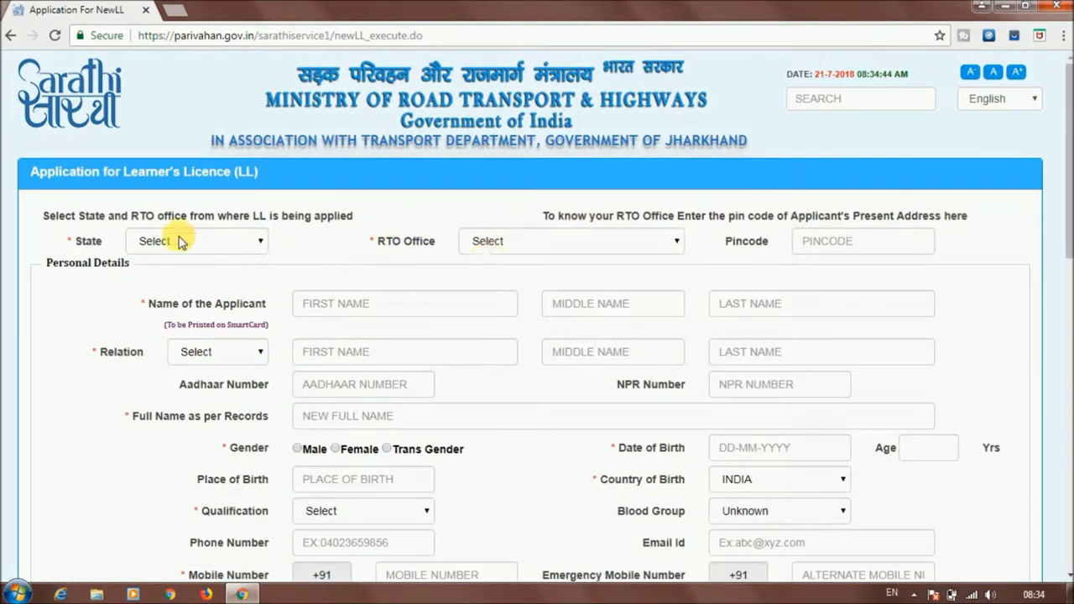
Set the application's State to Jharkhand
triple_click(254, 180)
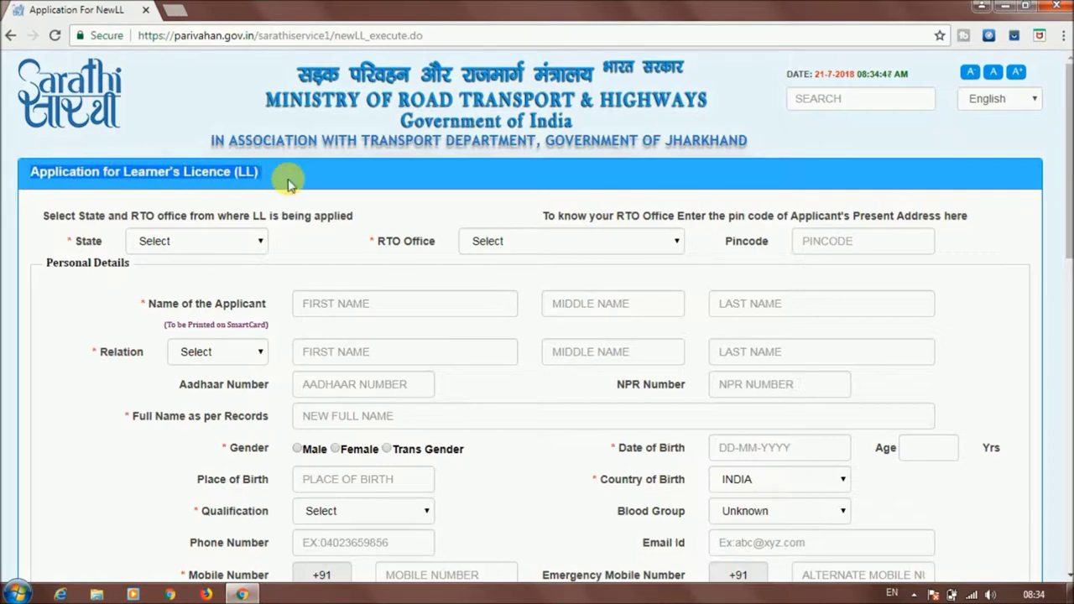
click(505, 220)
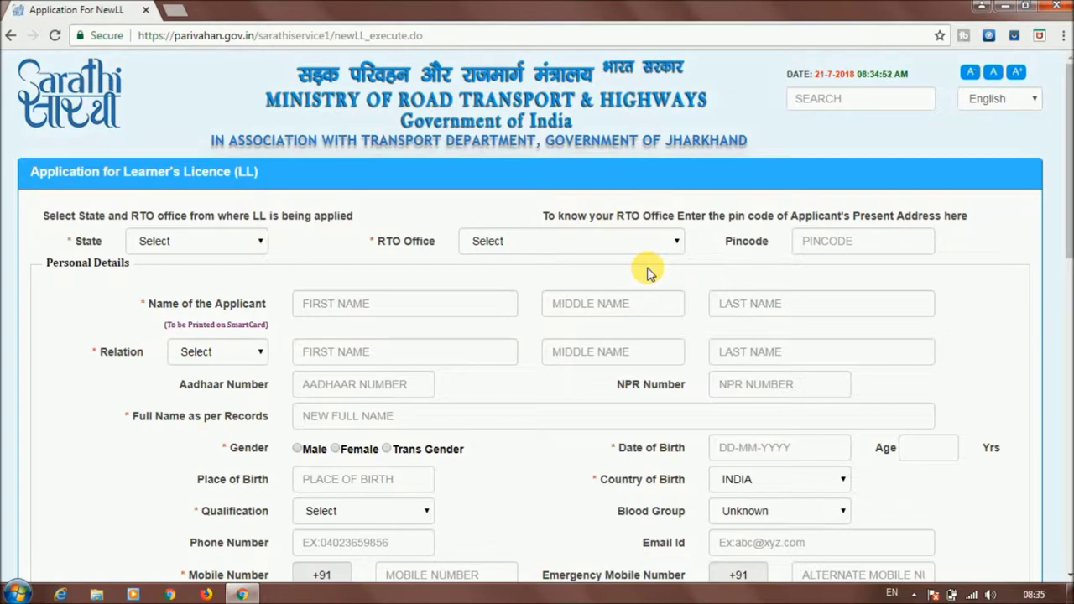
click(240, 242)
click(295, 238)
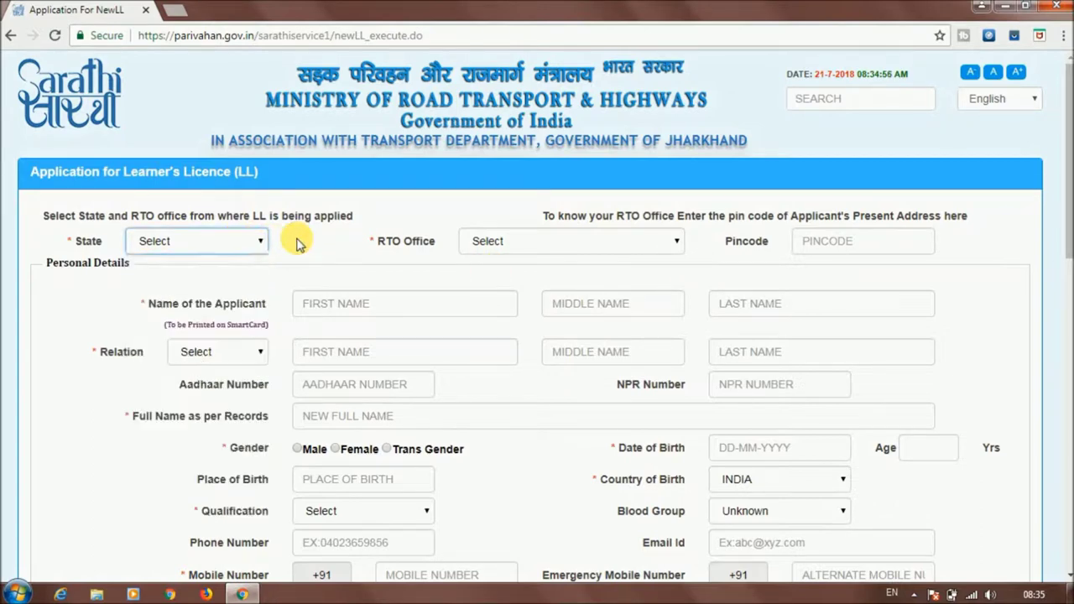
click(239, 244)
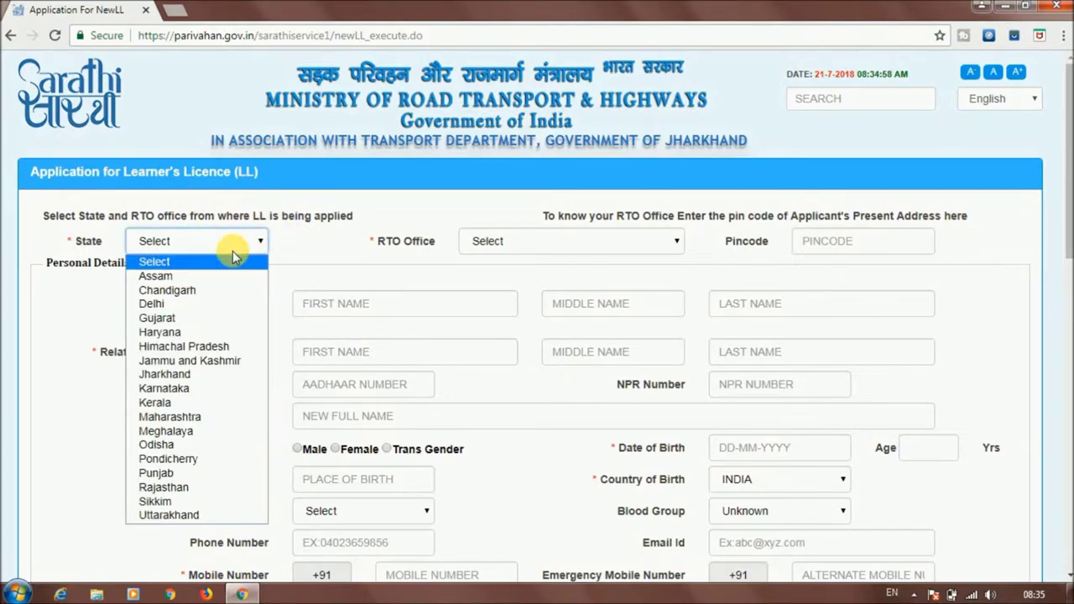
click(223, 375)
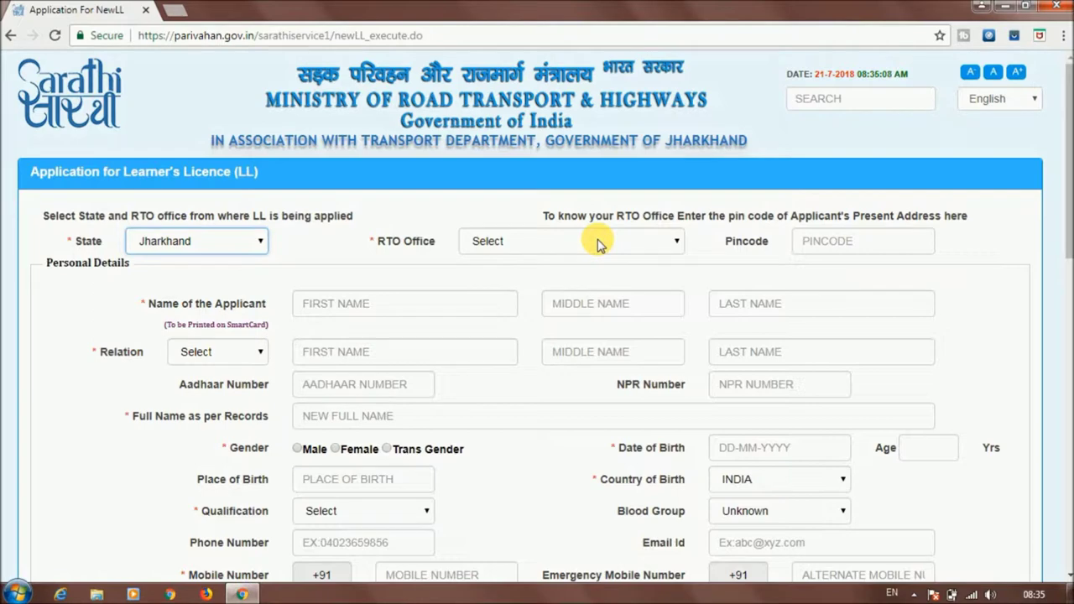
Choose DTO,DUMKA -- JH04 as the RTO office and begin the applicant's first name
triple_click(537, 211)
drag(798, 208, 964, 210)
click(954, 216)
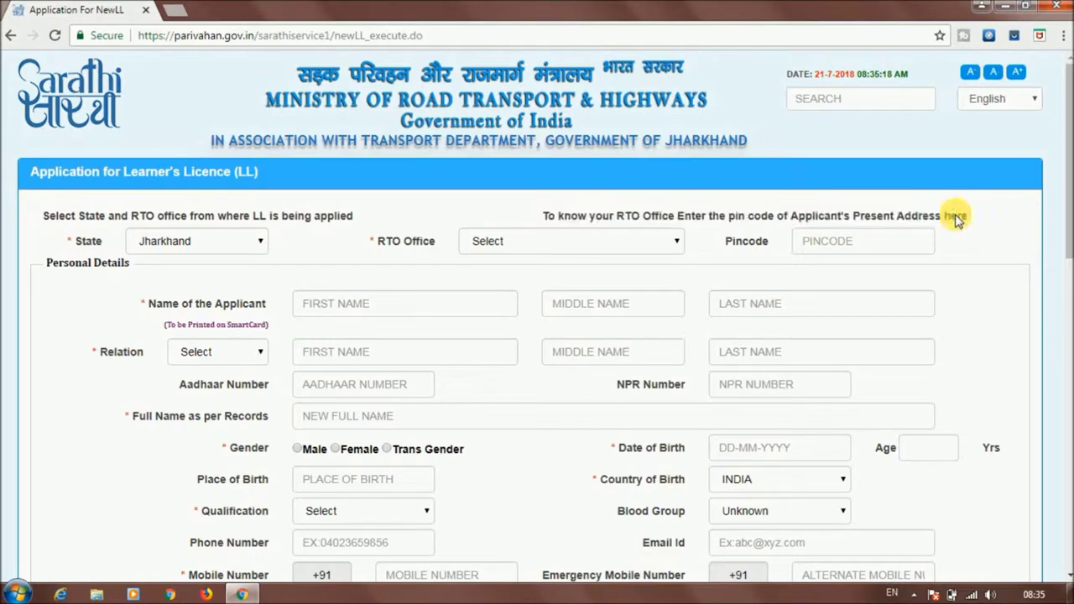
click(826, 241)
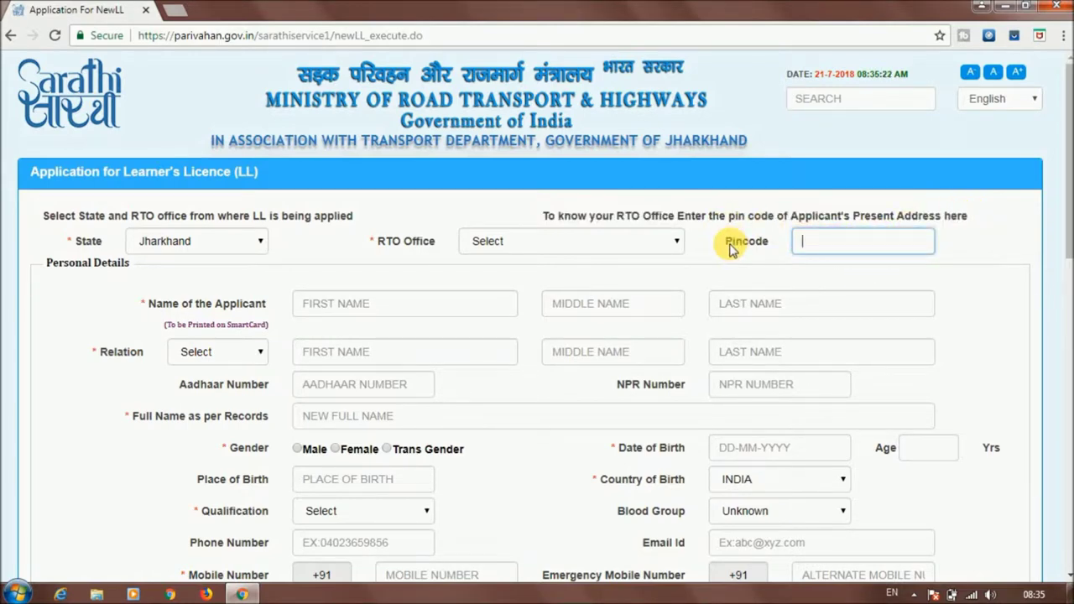
drag(733, 243, 760, 238)
click(759, 237)
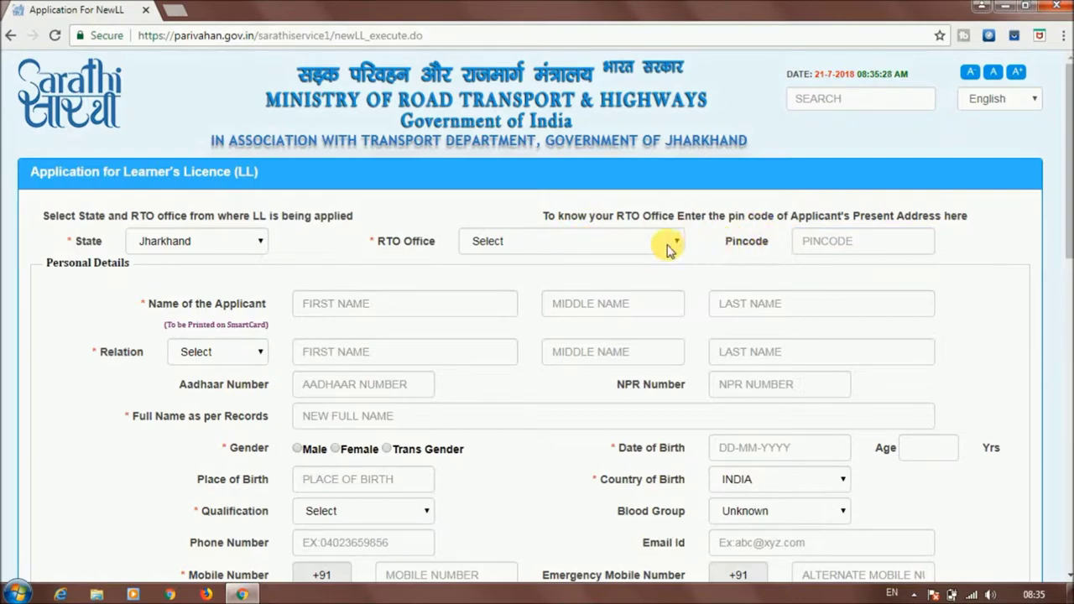
click(660, 245)
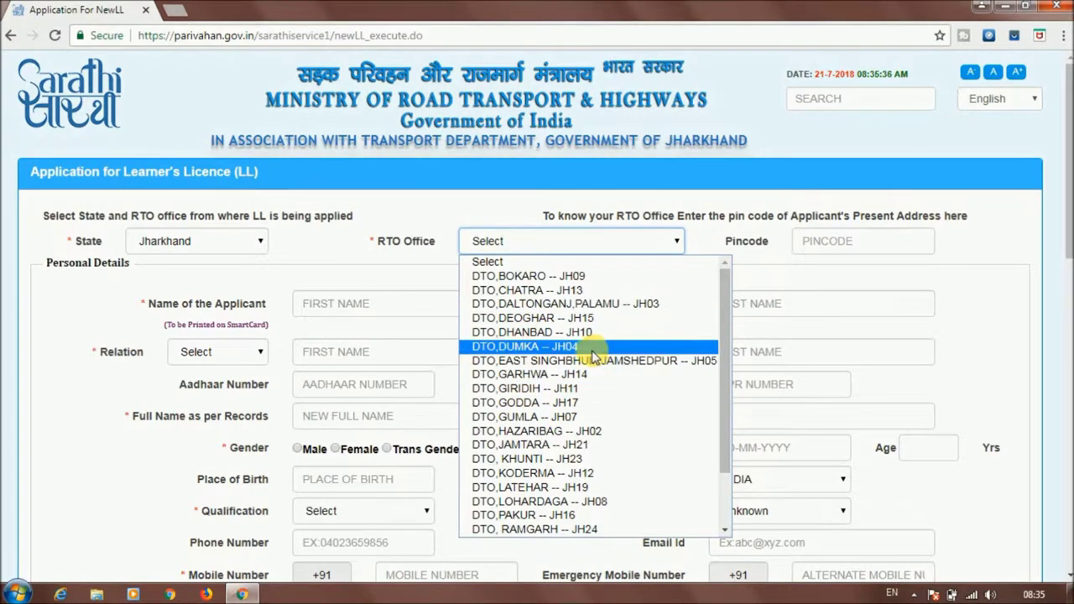
click(546, 346)
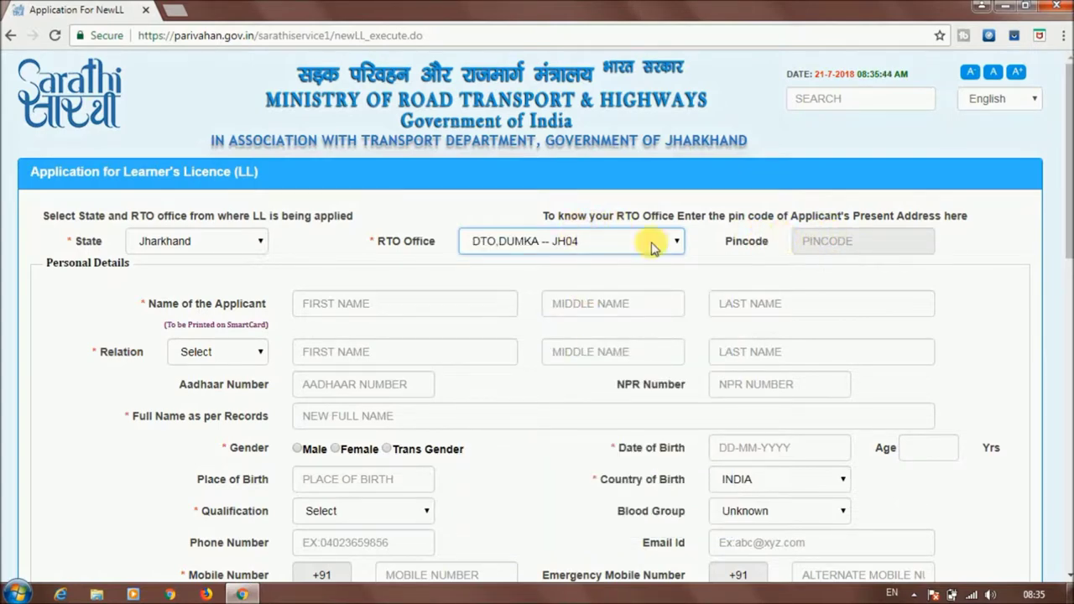
click(332, 306)
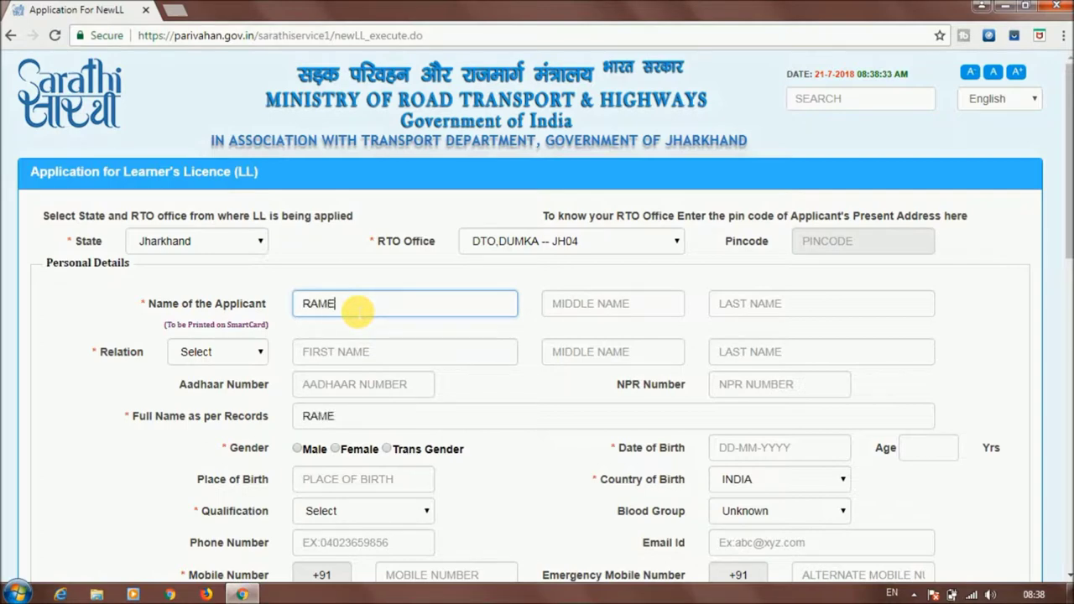
Enter the applicant's last name, pick Father as relation, and fill the father's first and last names
click(732, 311)
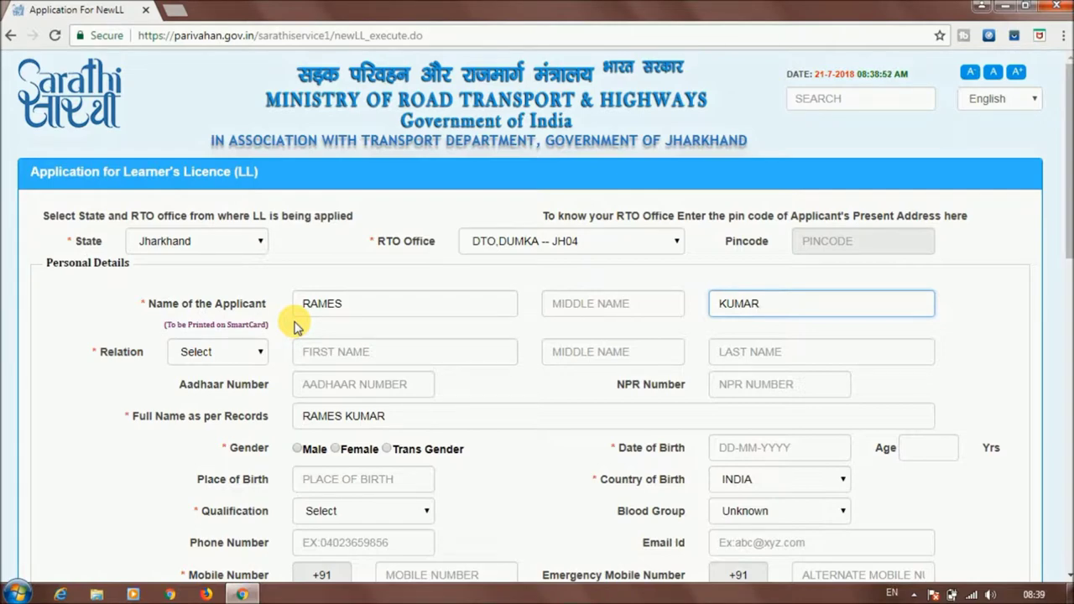
click(318, 353)
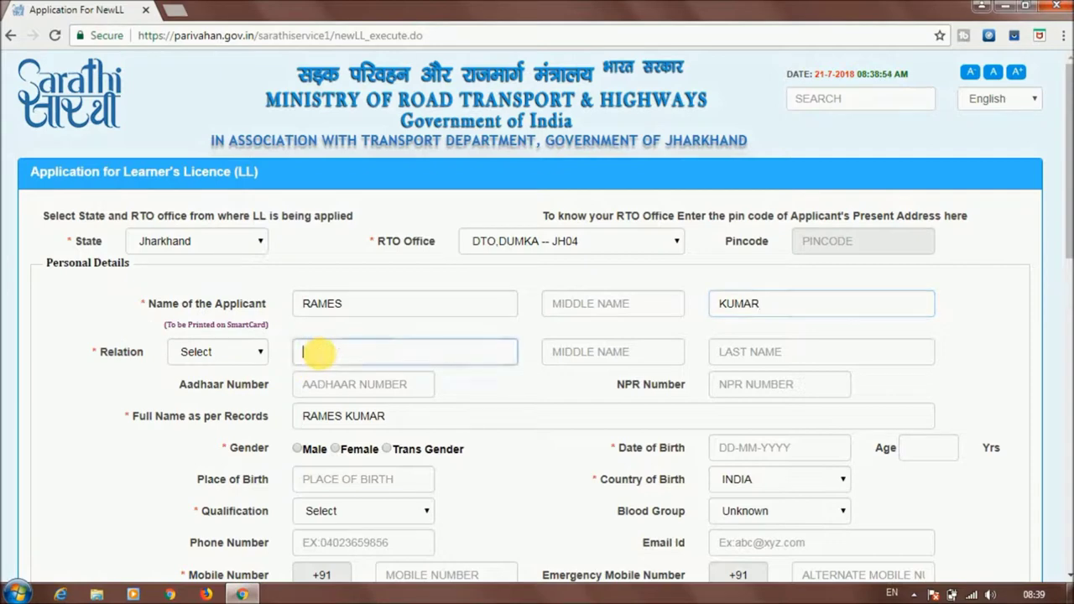
click(258, 350)
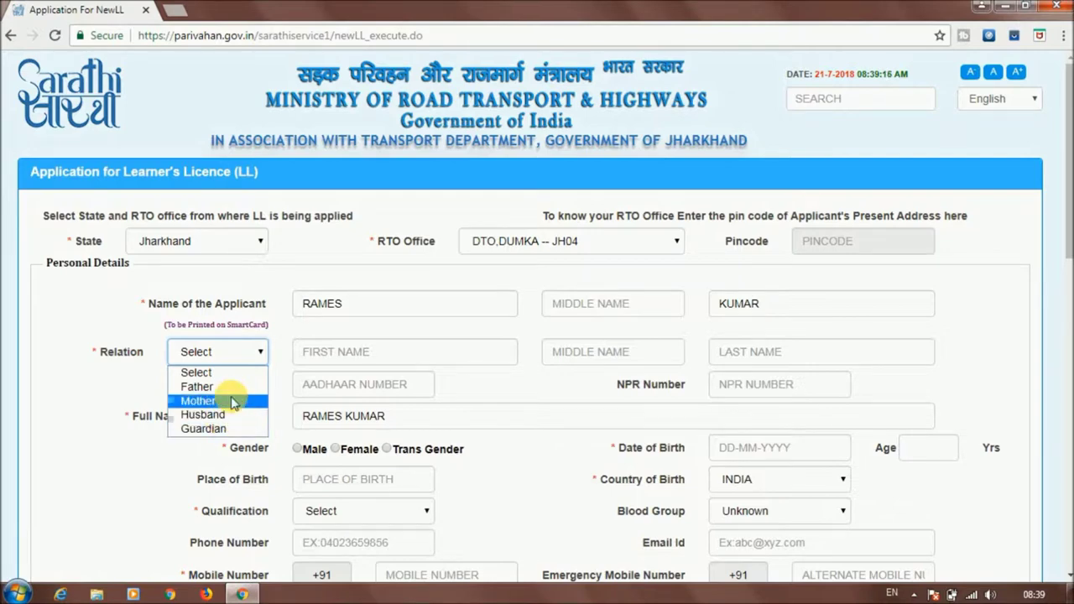
click(210, 387)
click(329, 352)
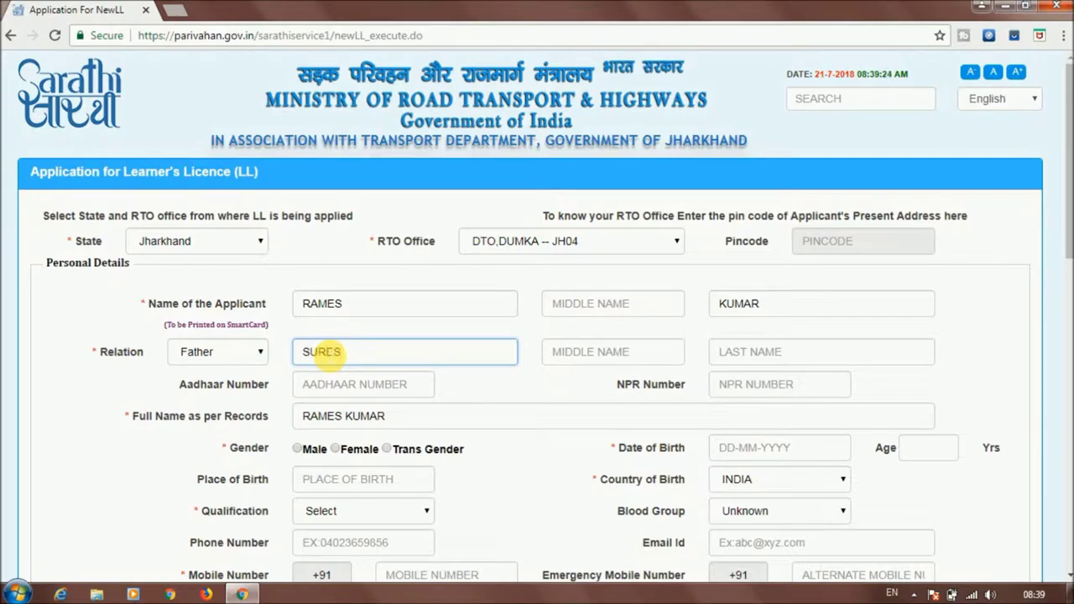
click(751, 357)
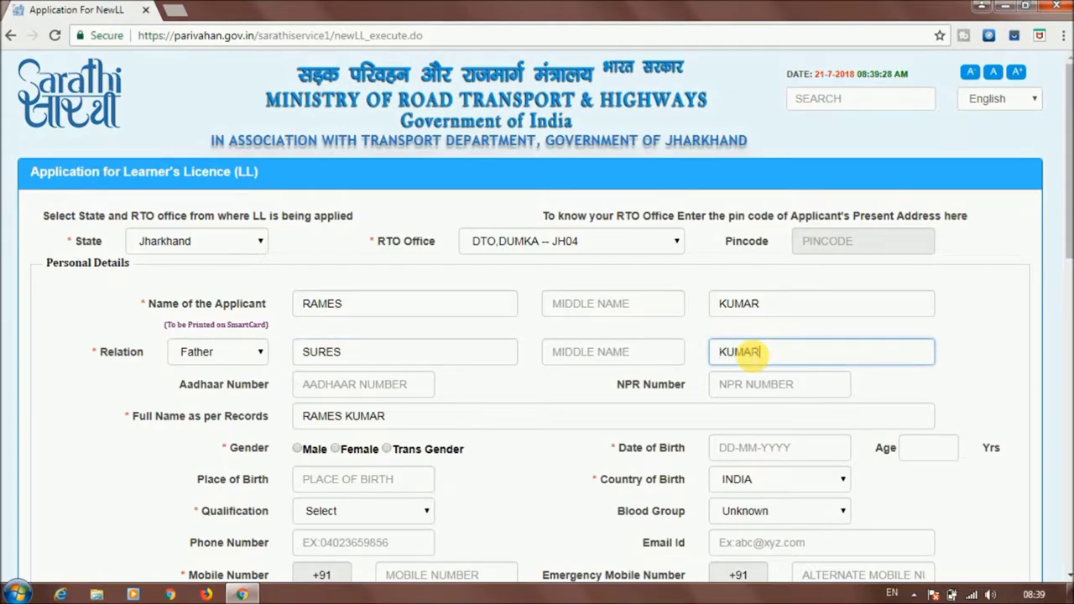
Look over the Aadhaar and NPR number fields, then scroll further down the form
click(317, 388)
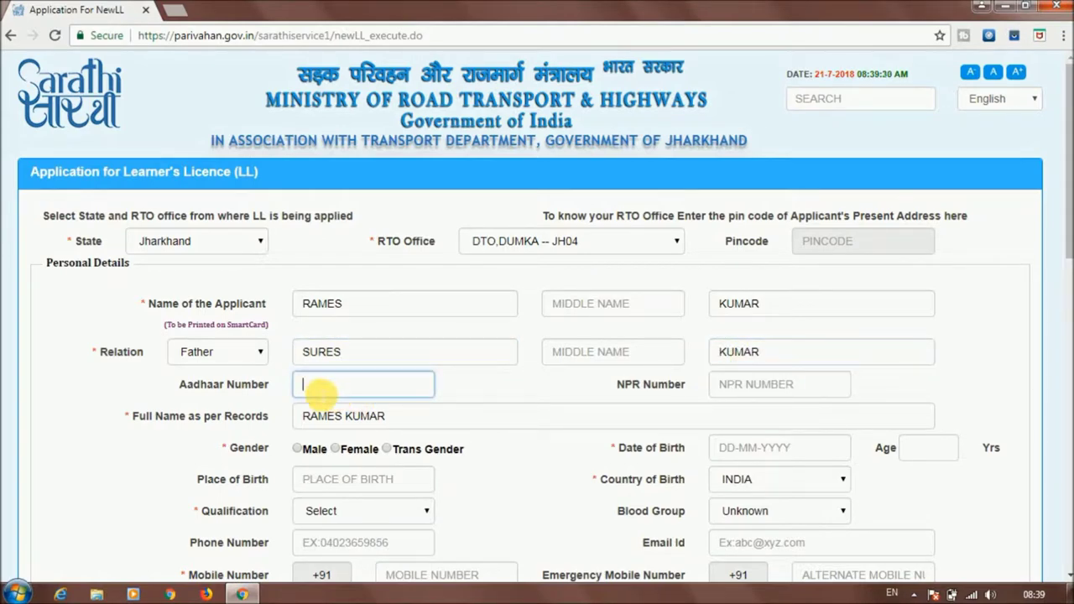
drag(180, 388, 270, 383)
click(322, 387)
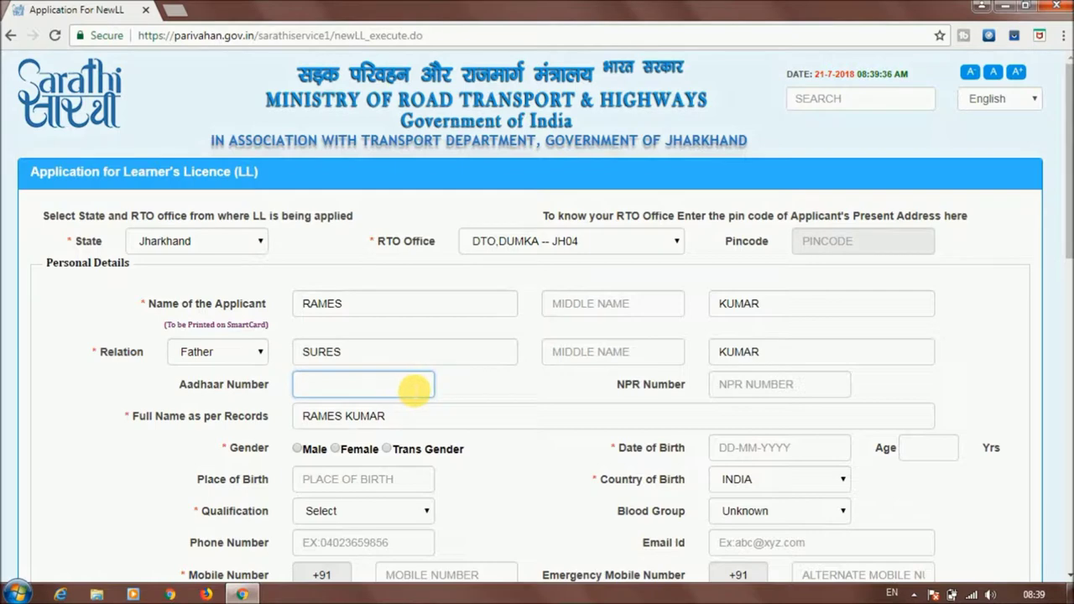
click(714, 385)
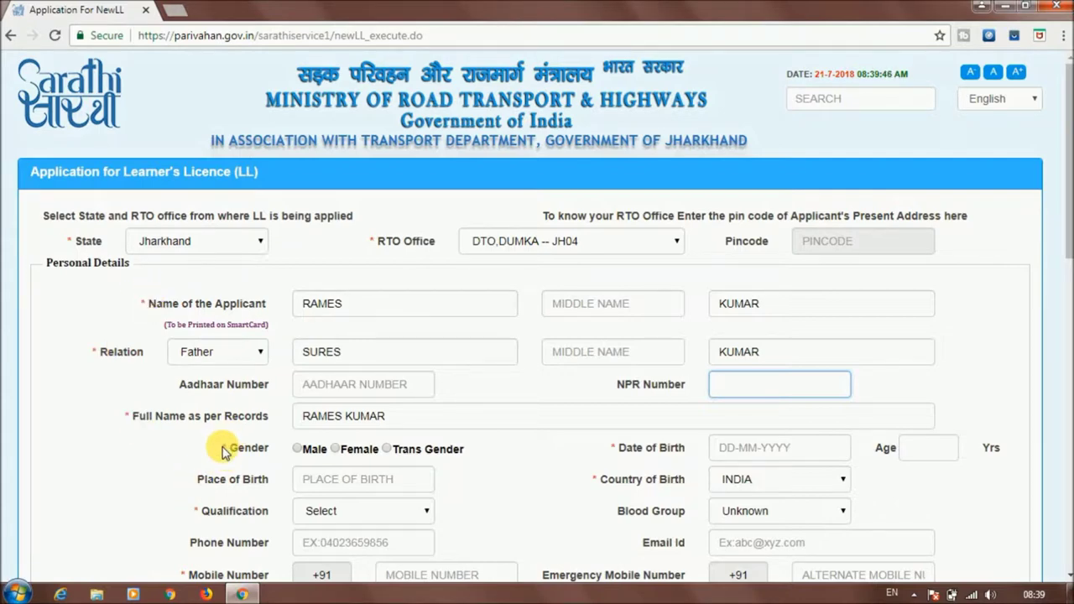
click(323, 388)
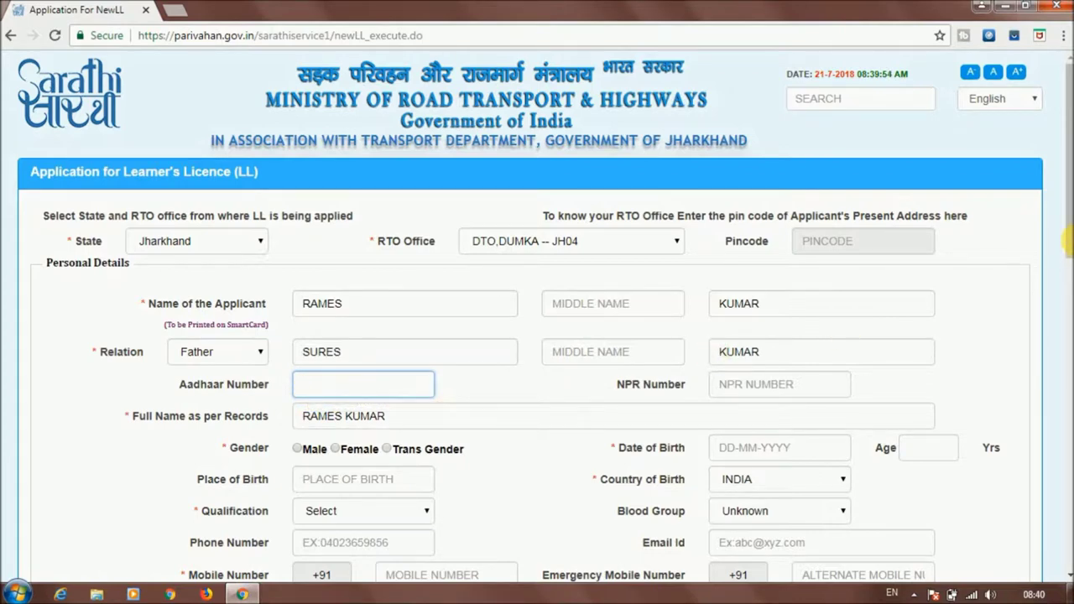
drag(1065, 225, 1065, 295)
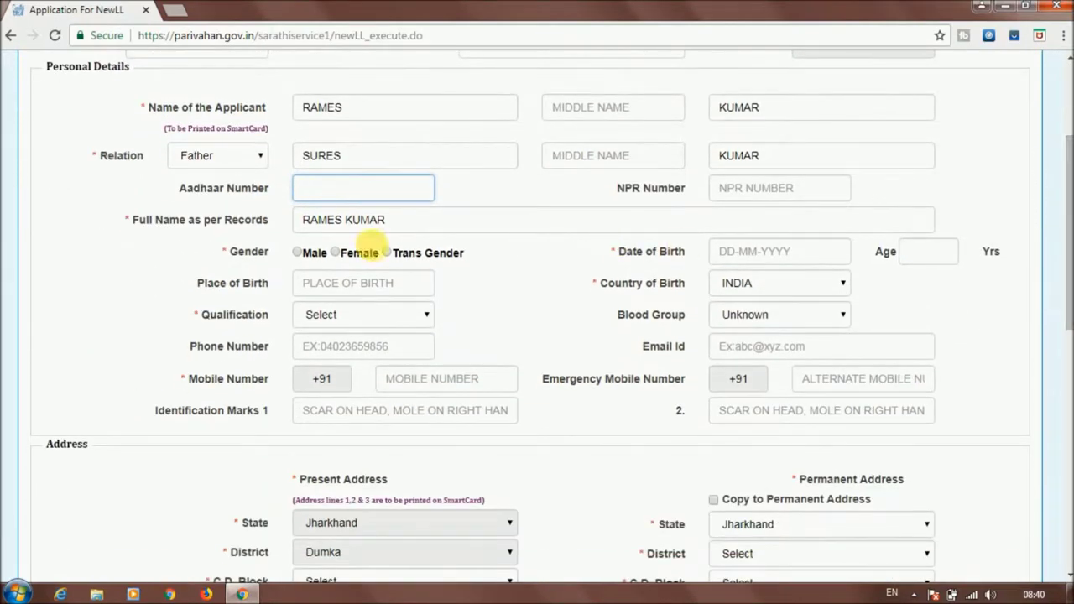
click(298, 254)
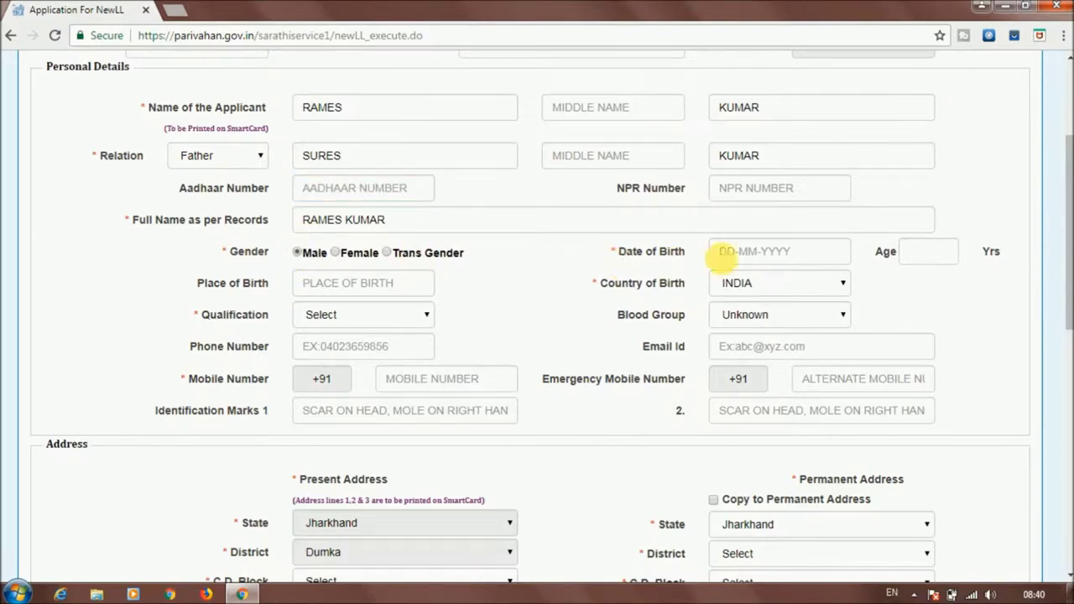
click(765, 254)
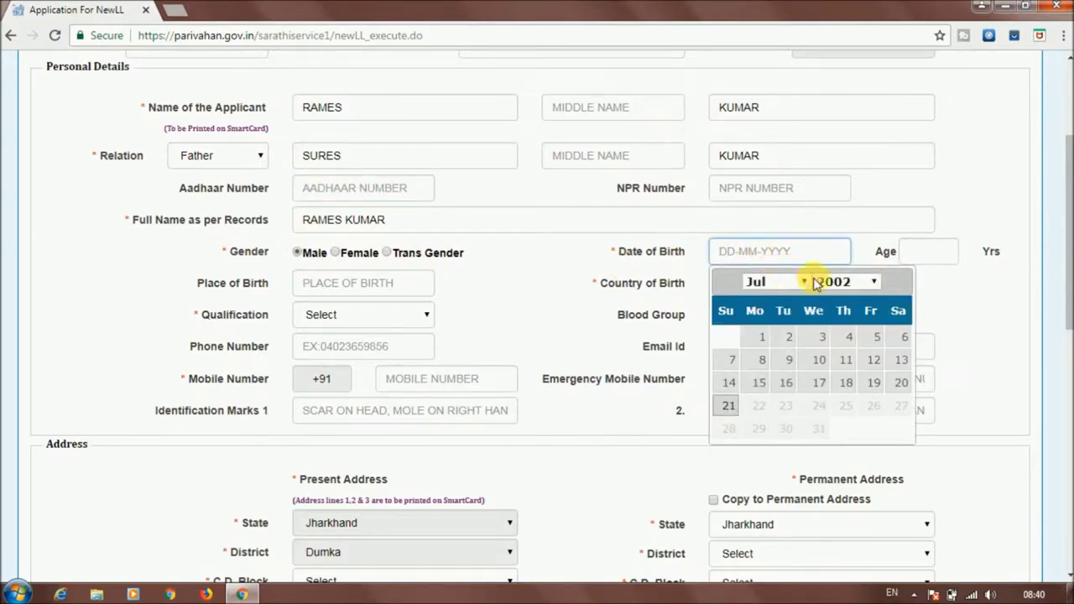
click(858, 284)
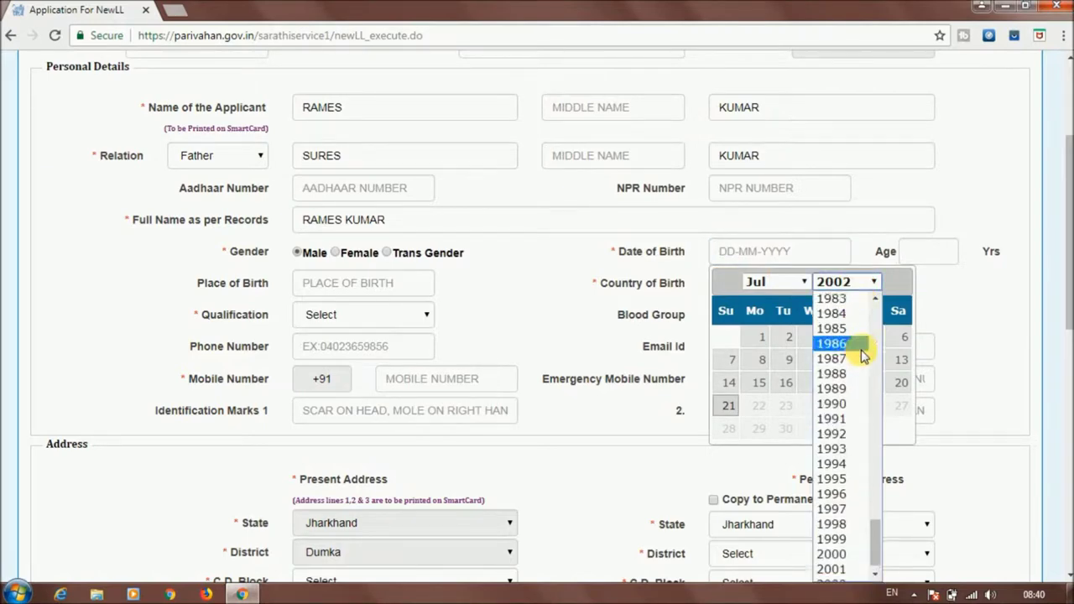
click(855, 374)
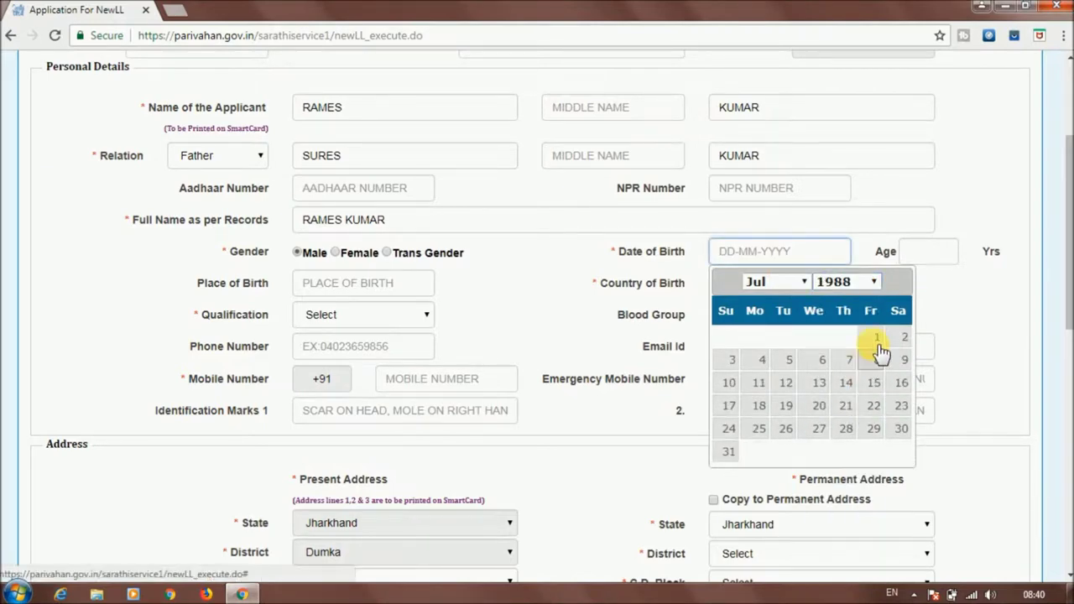
click(803, 283)
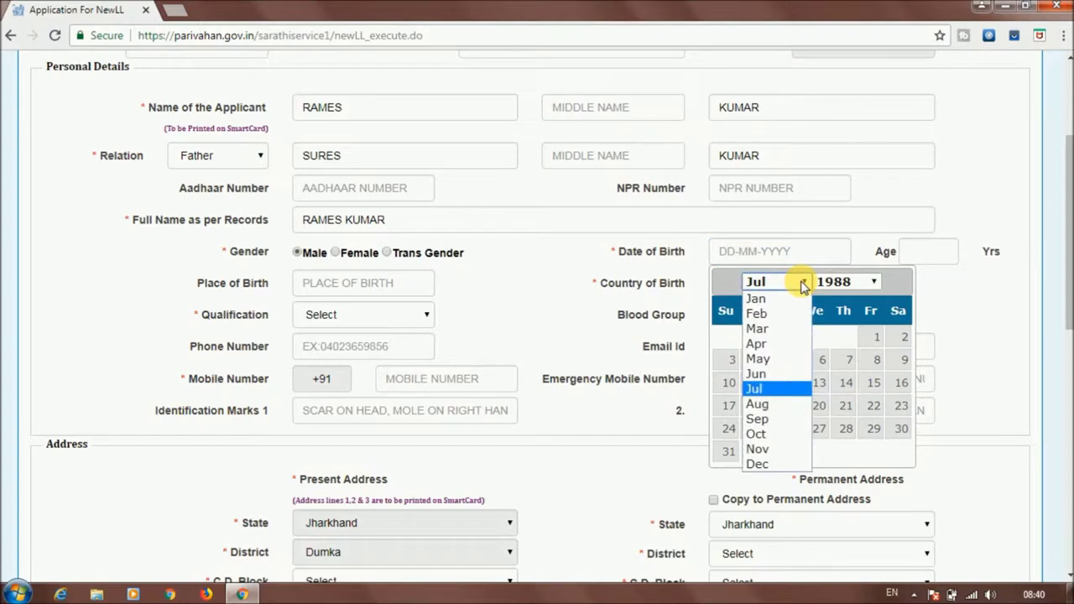
click(787, 343)
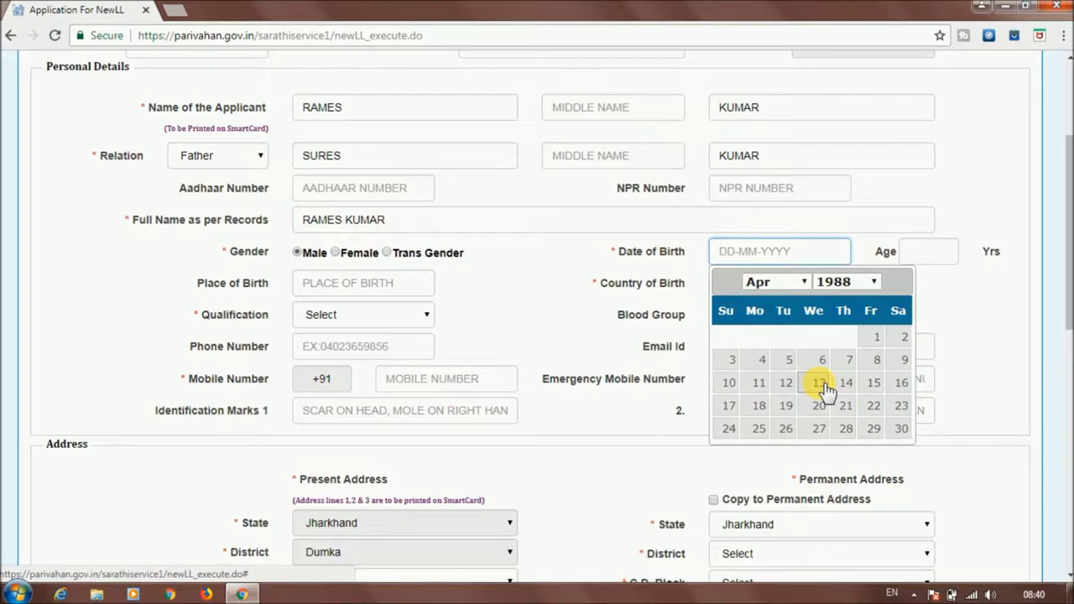
click(820, 383)
Leave the emergency mobile number blank and enter JHARKHAND as place of birth
click(822, 385)
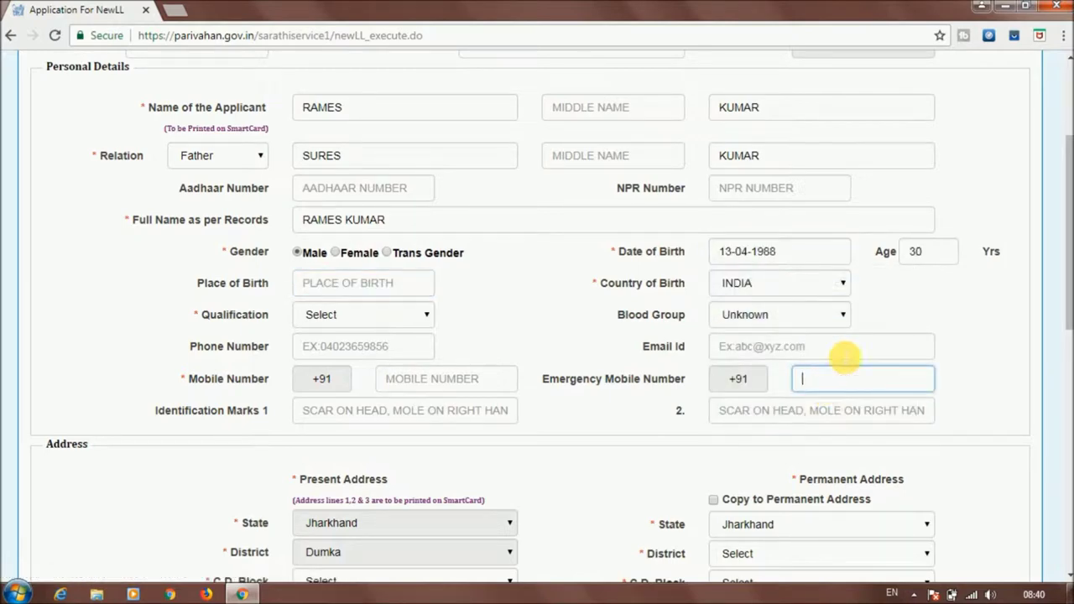
click(890, 314)
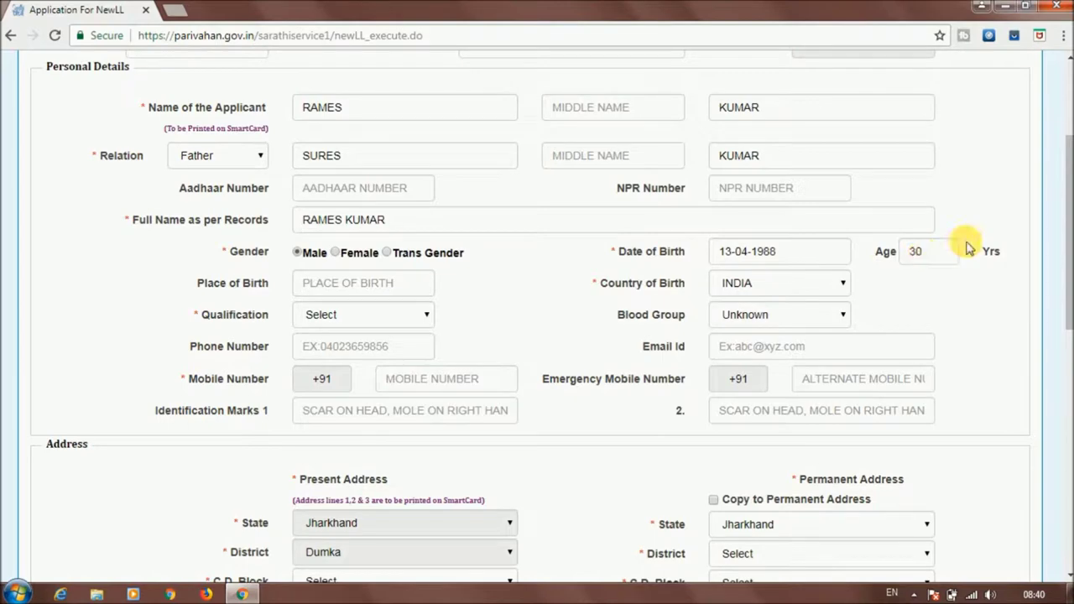
click(370, 291)
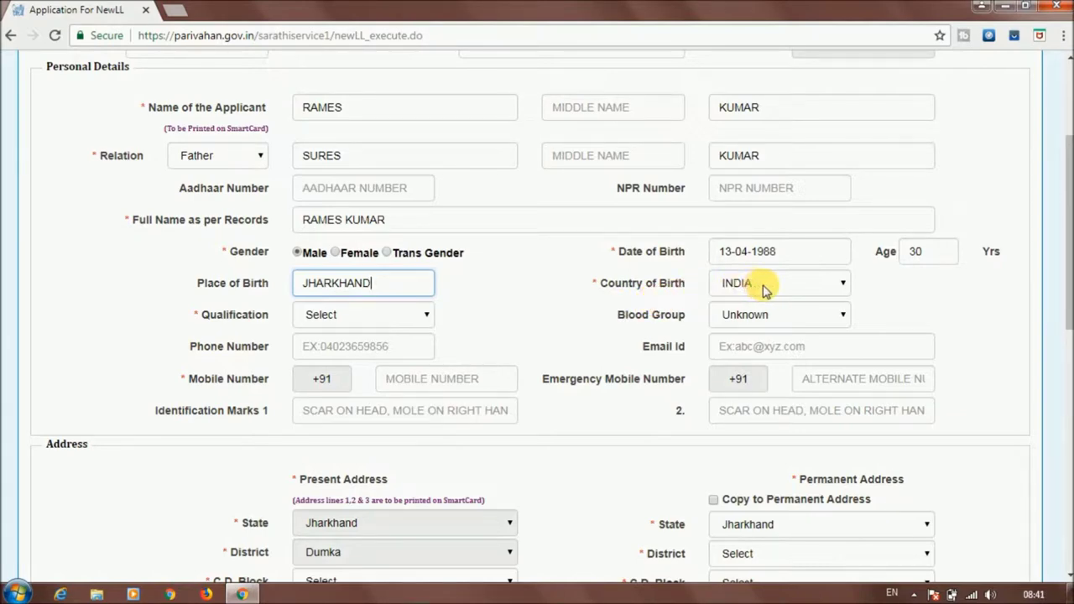
click(810, 286)
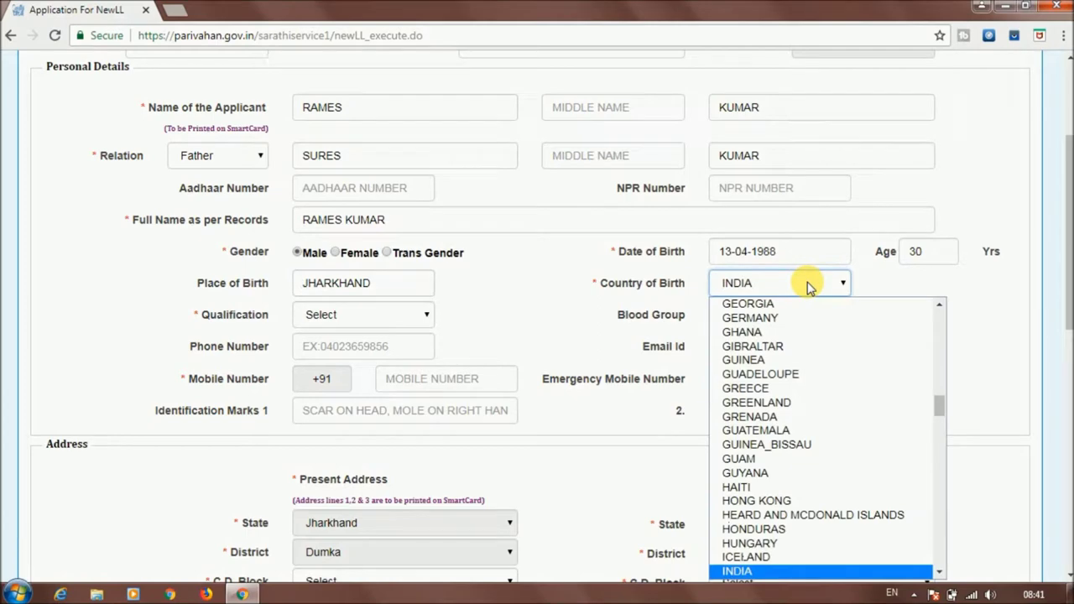
Keep INDIA as birth country, choose Graduate in Non Medical Sciences, and set blood group B+
click(966, 379)
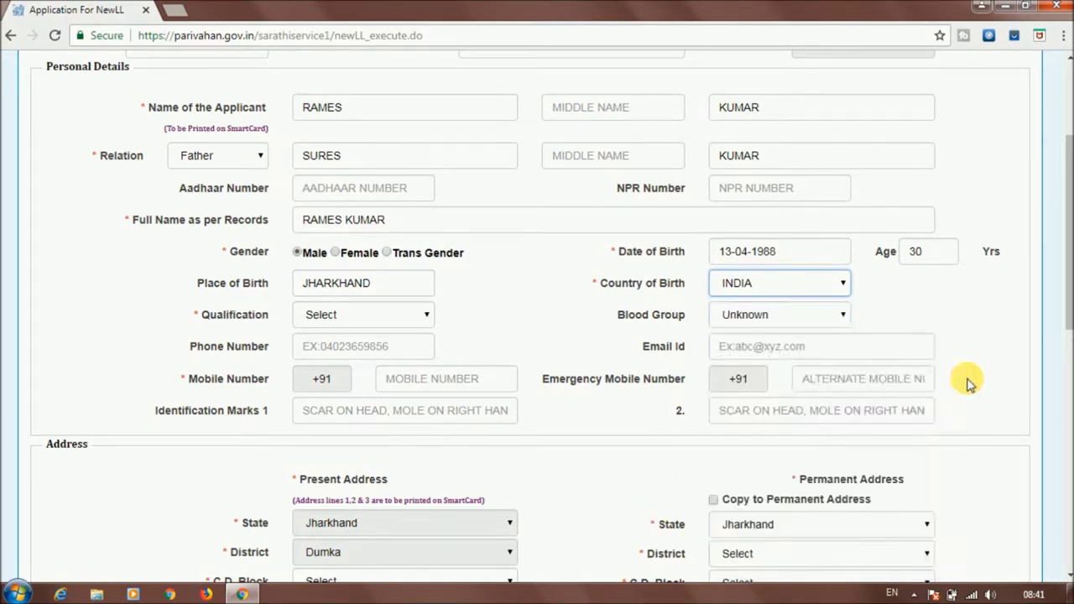
click(411, 314)
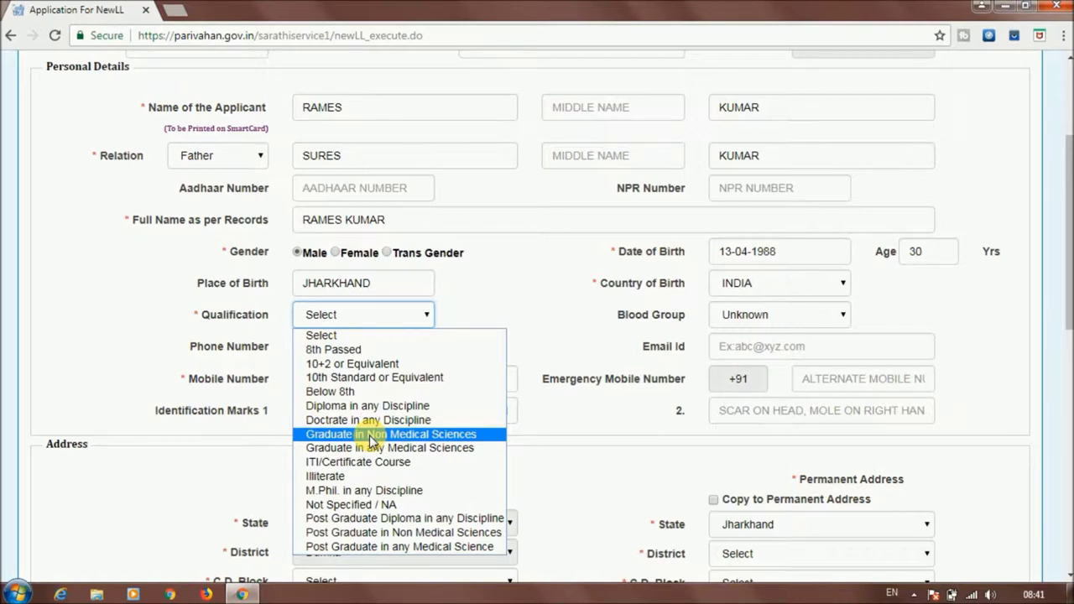
click(370, 435)
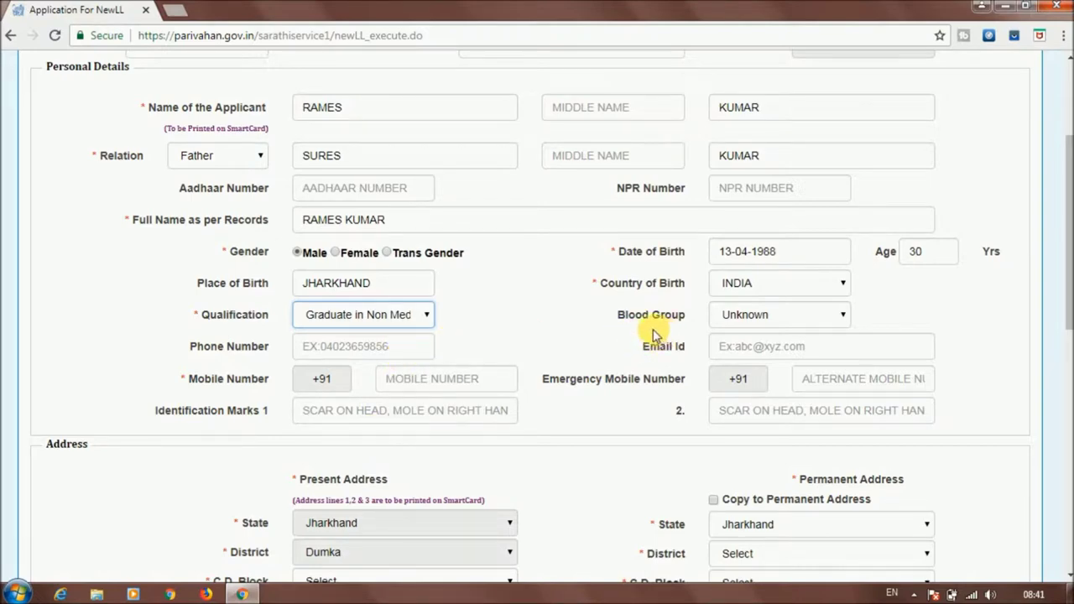
click(772, 315)
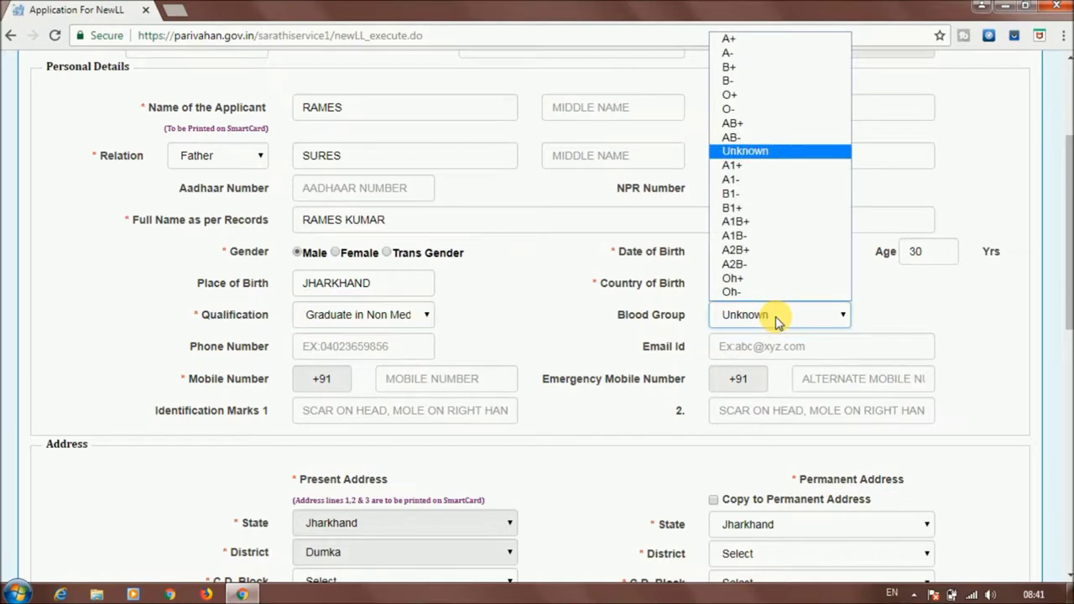
click(762, 67)
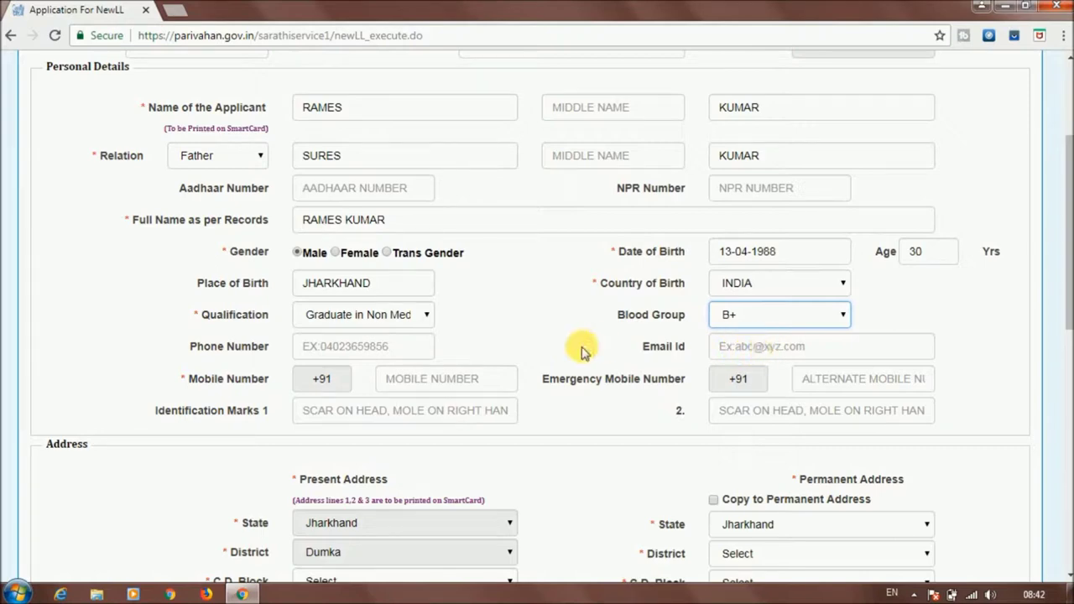
Enter the applicant's mobile number and leave Identification Marks 1 and 2 blank
click(408, 383)
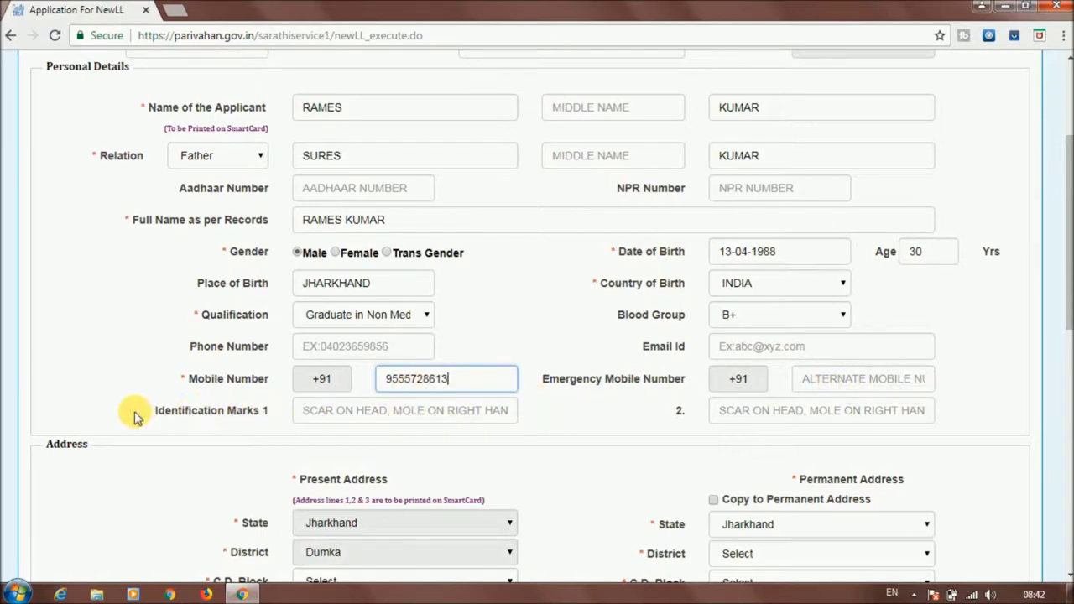
drag(155, 411, 275, 417)
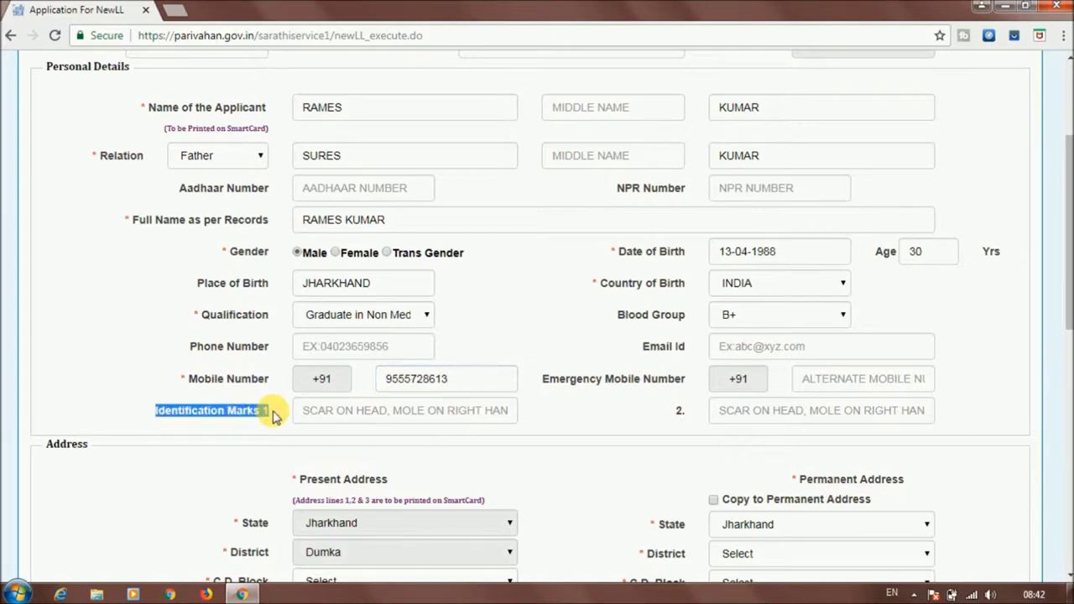
drag(674, 410, 684, 416)
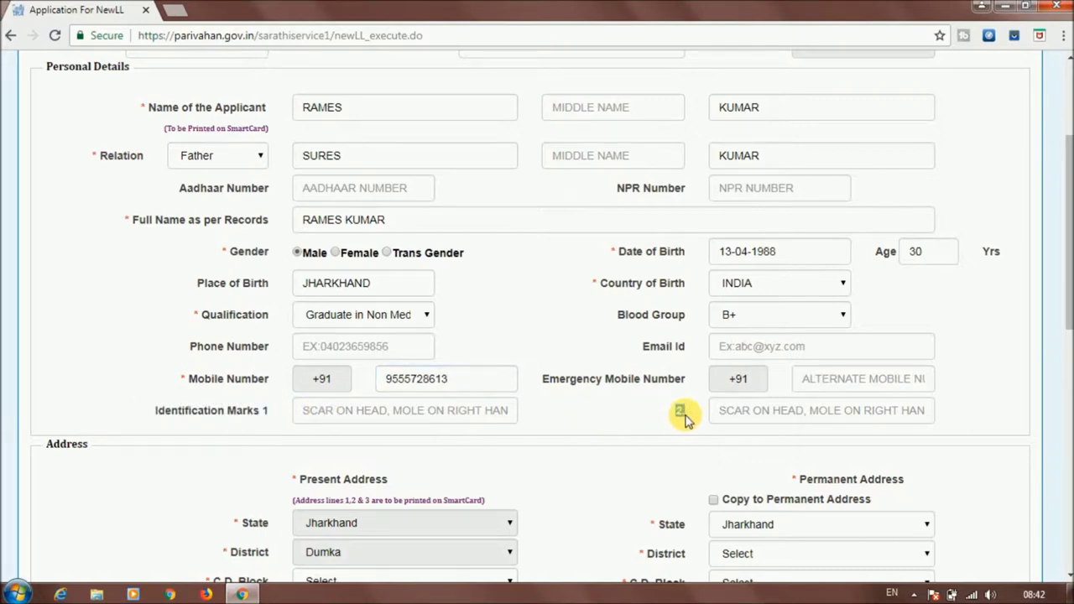
click(458, 419)
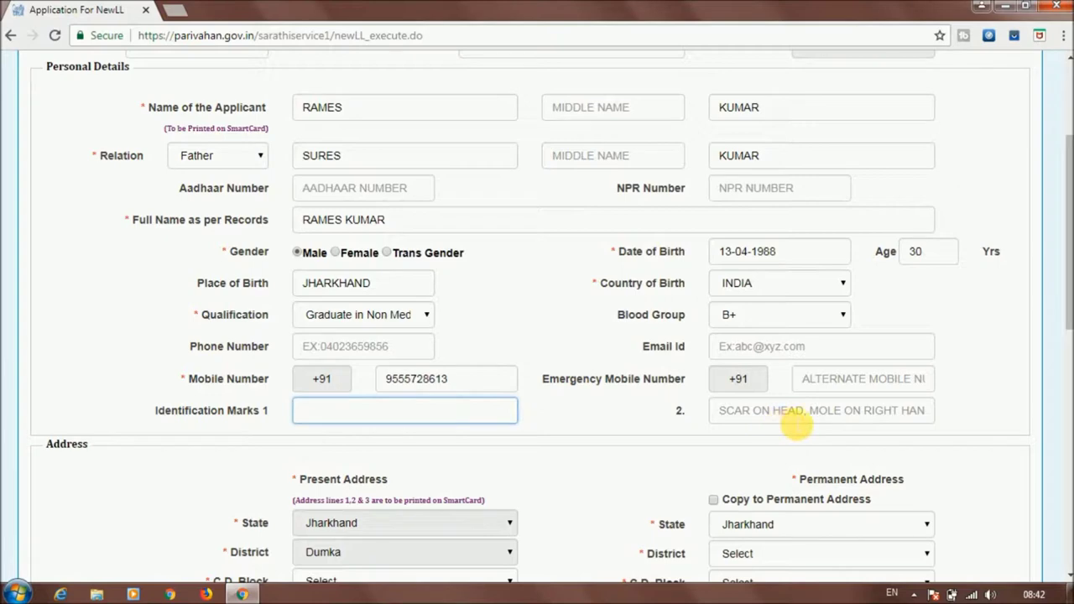
click(795, 424)
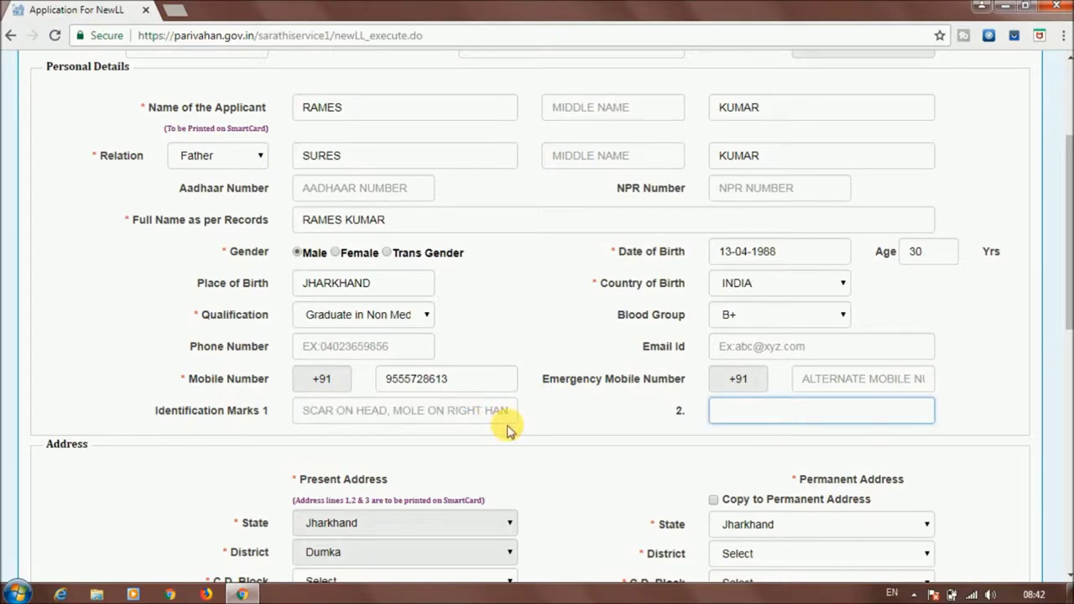
drag(1065, 271, 1067, 403)
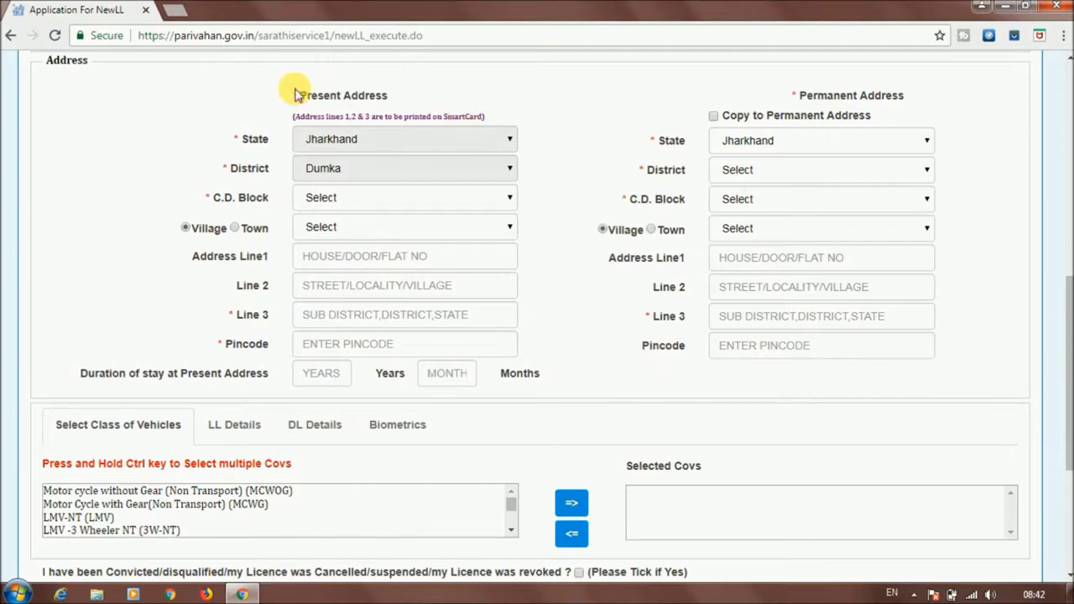
Set the present address C.D. block to Dumka and town to Dumka (Nagar Parishad)
drag(299, 95, 390, 94)
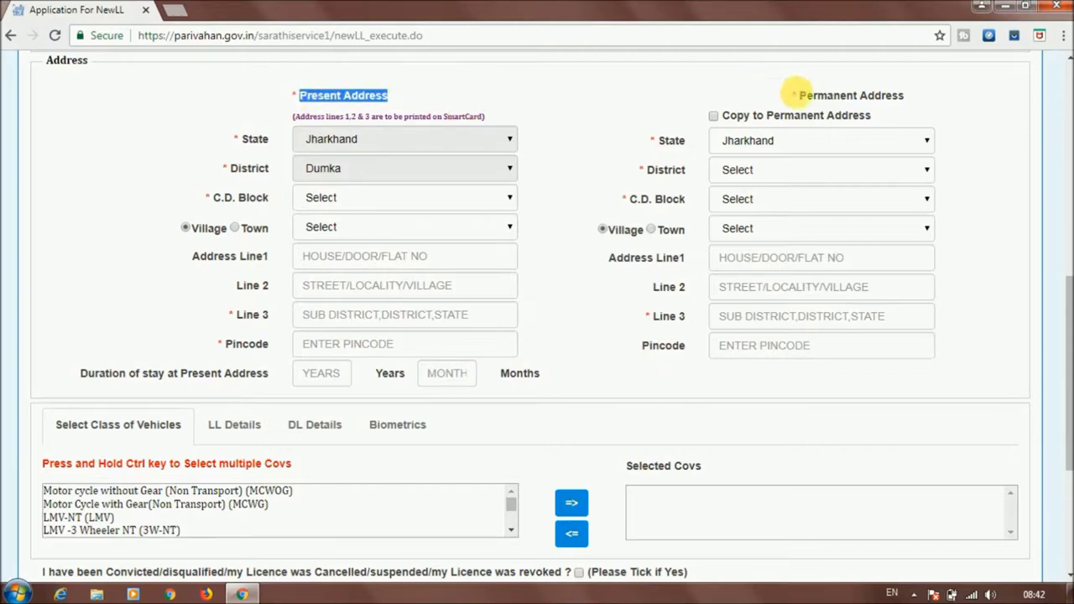
drag(799, 94, 904, 99)
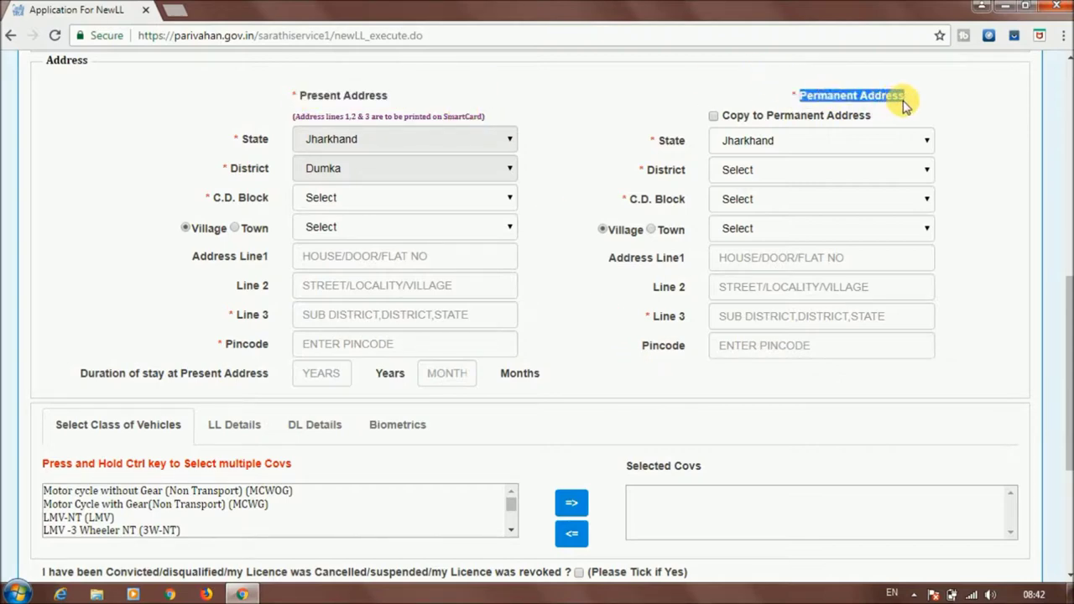
click(605, 71)
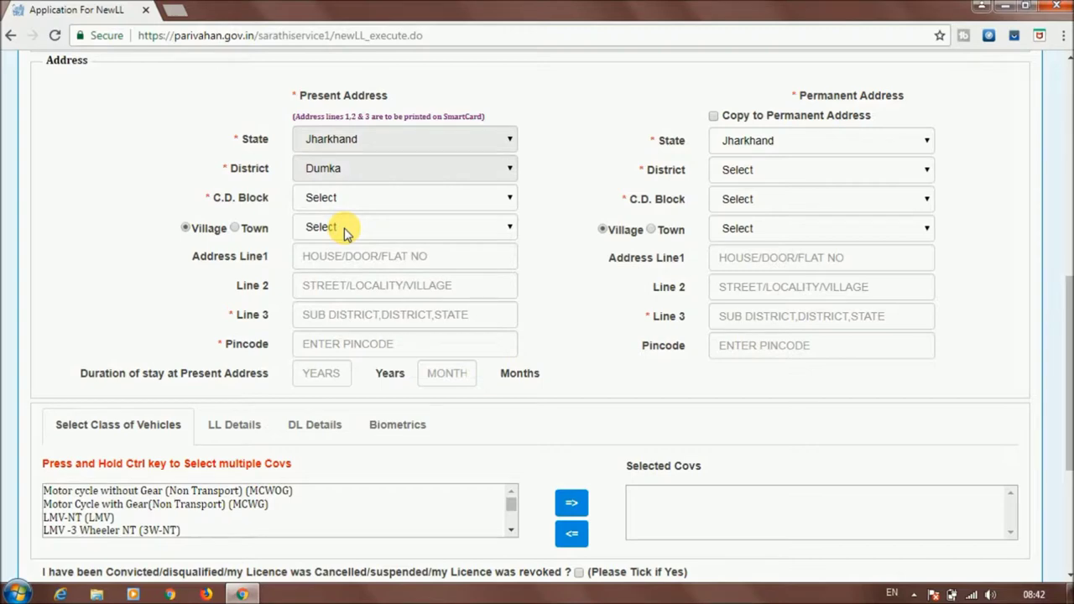
click(413, 198)
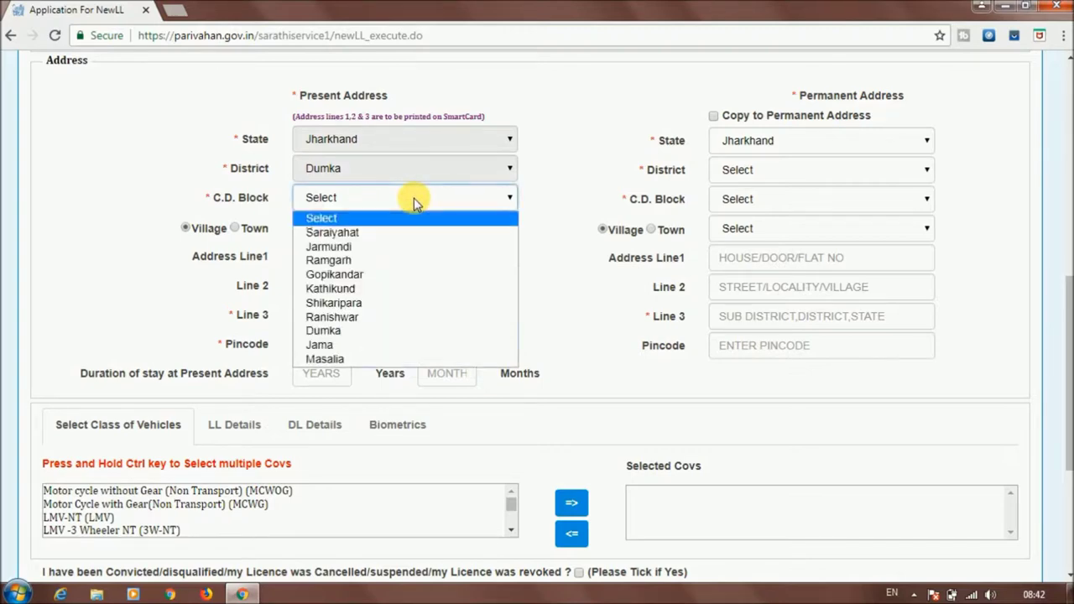
click(425, 333)
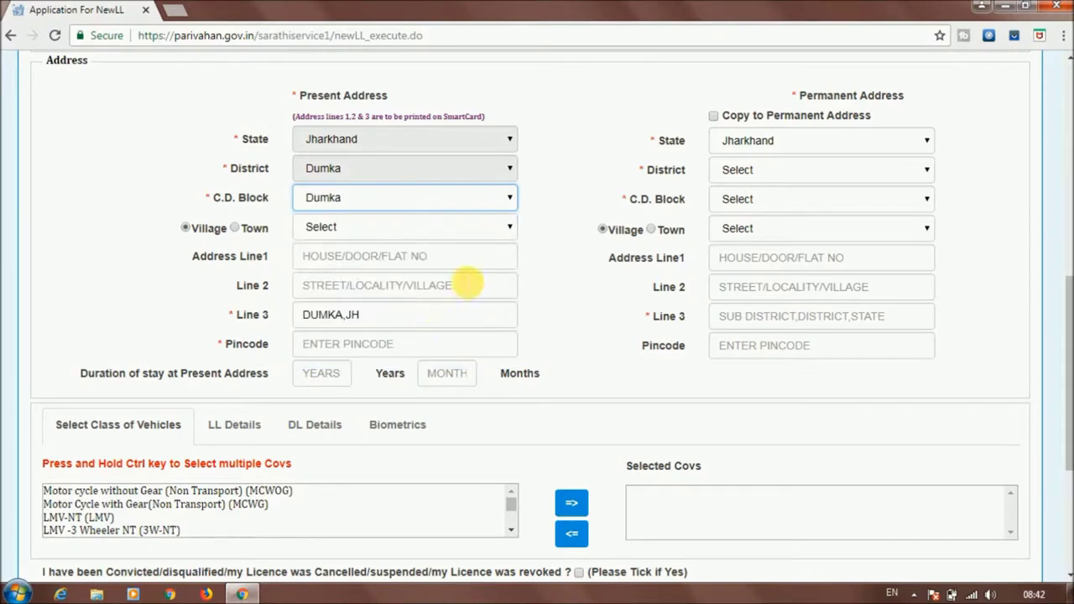
click(238, 231)
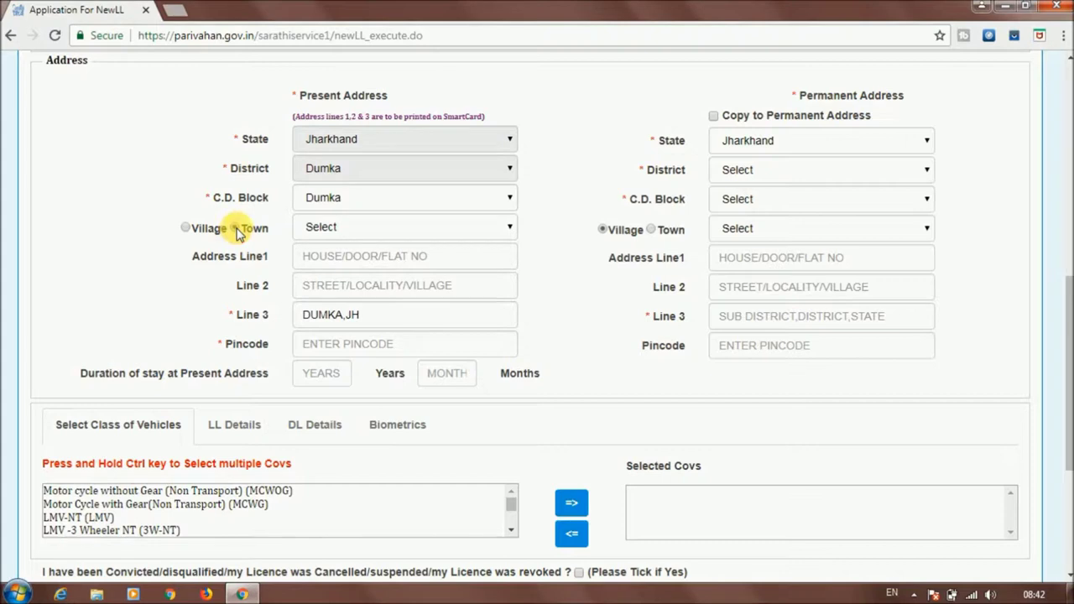
click(375, 233)
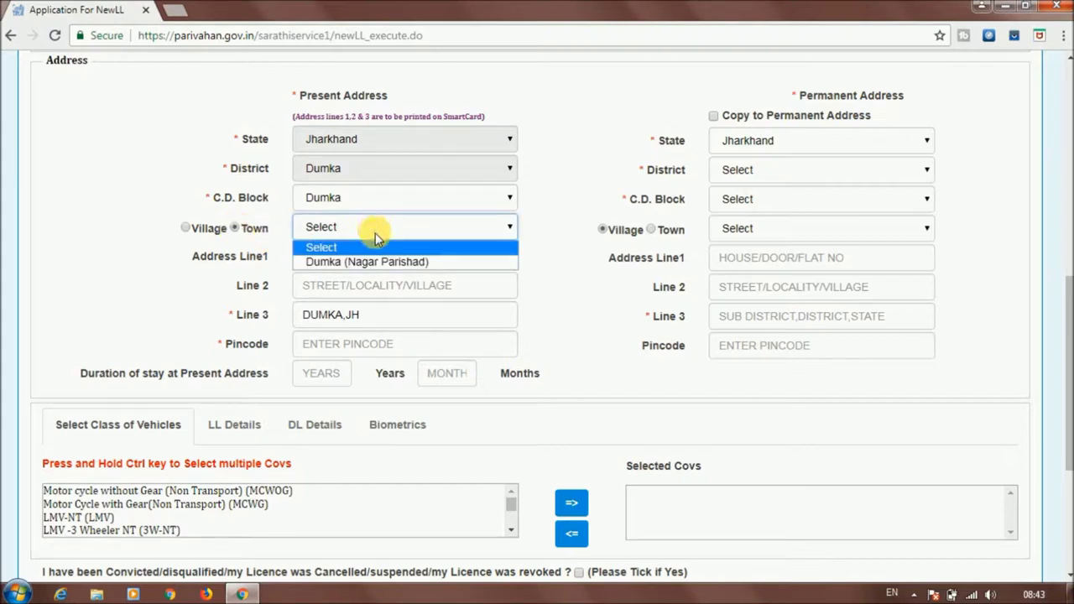
click(390, 262)
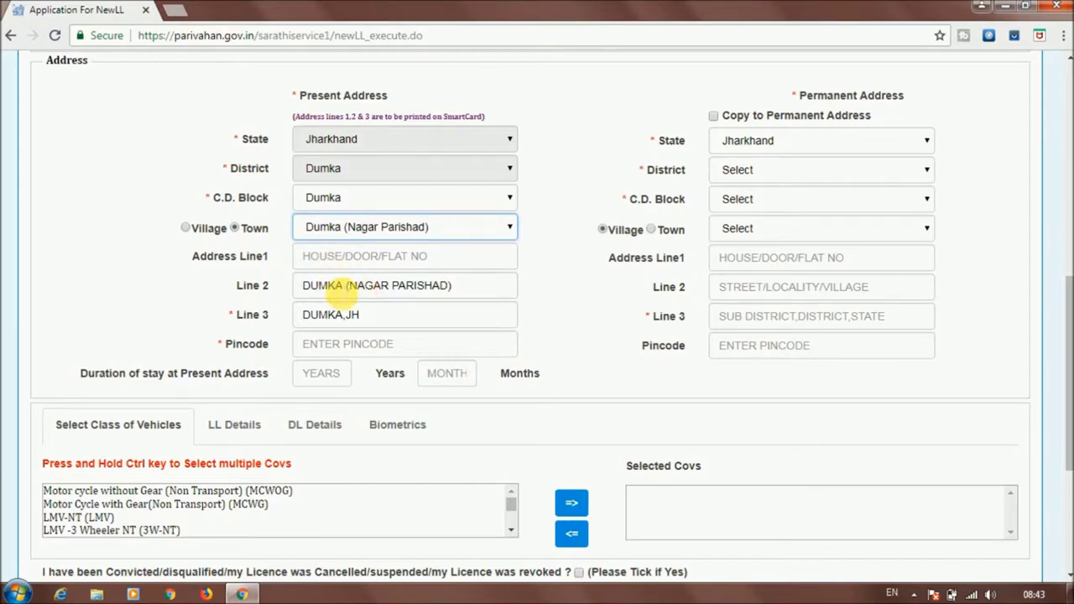
Enter the present address pincode and a stay duration of 10 years 4 months
click(354, 348)
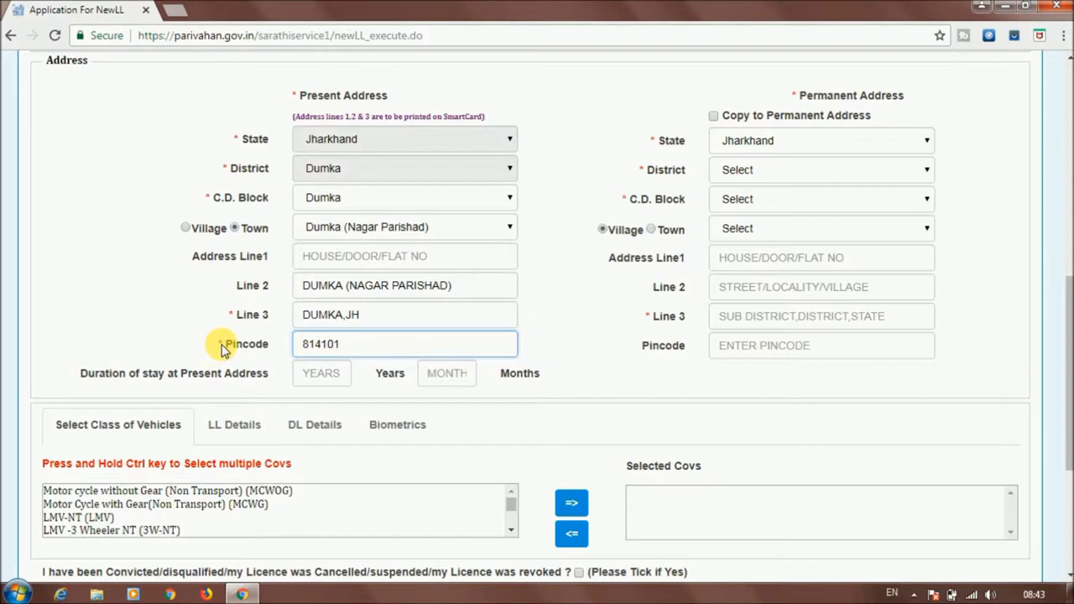
click(321, 375)
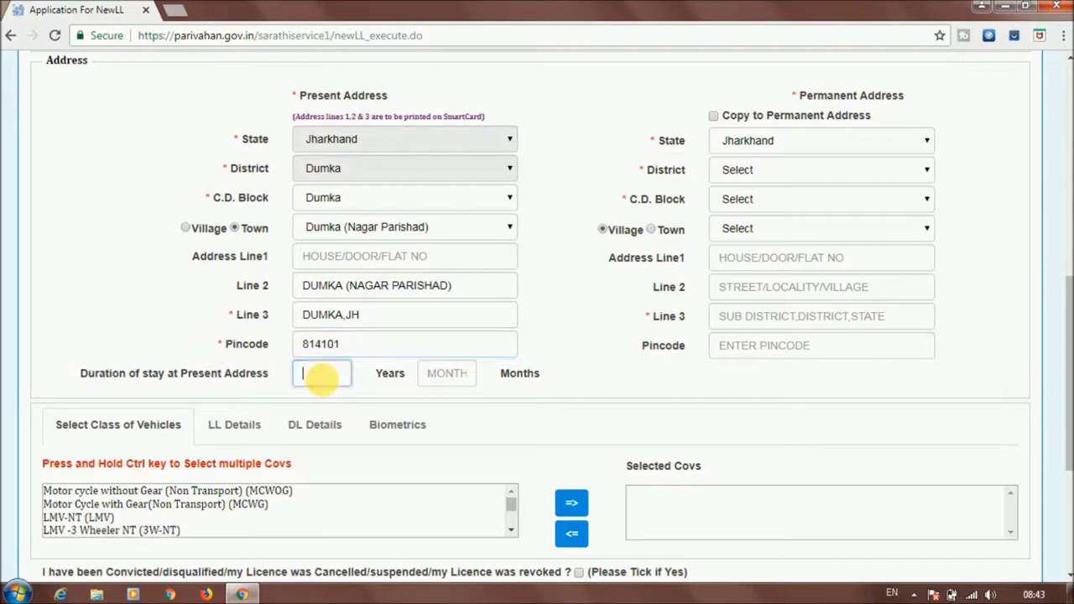
drag(87, 376, 265, 382)
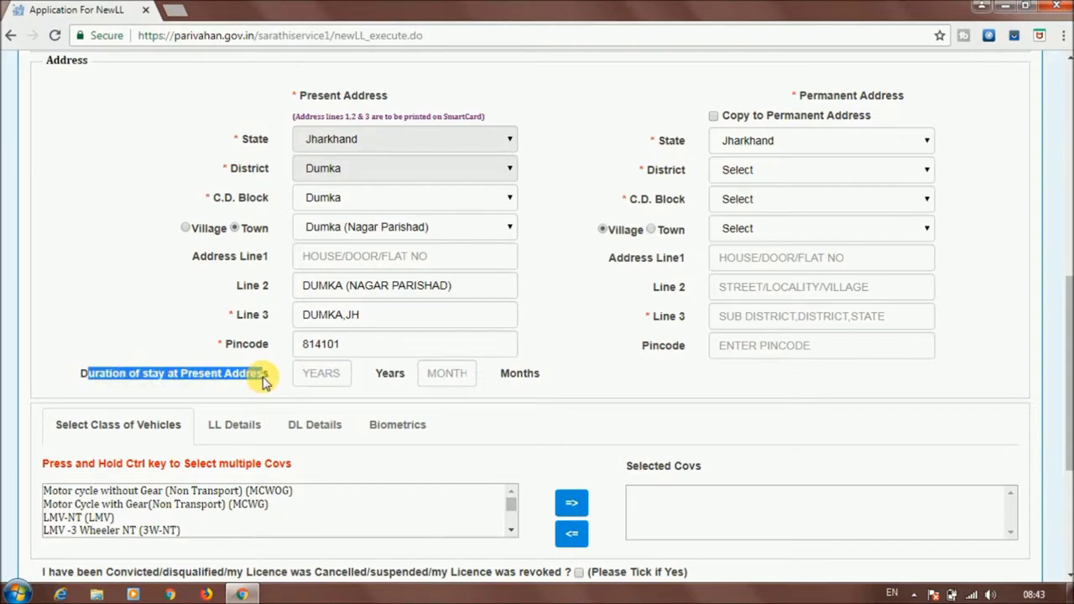
click(340, 377)
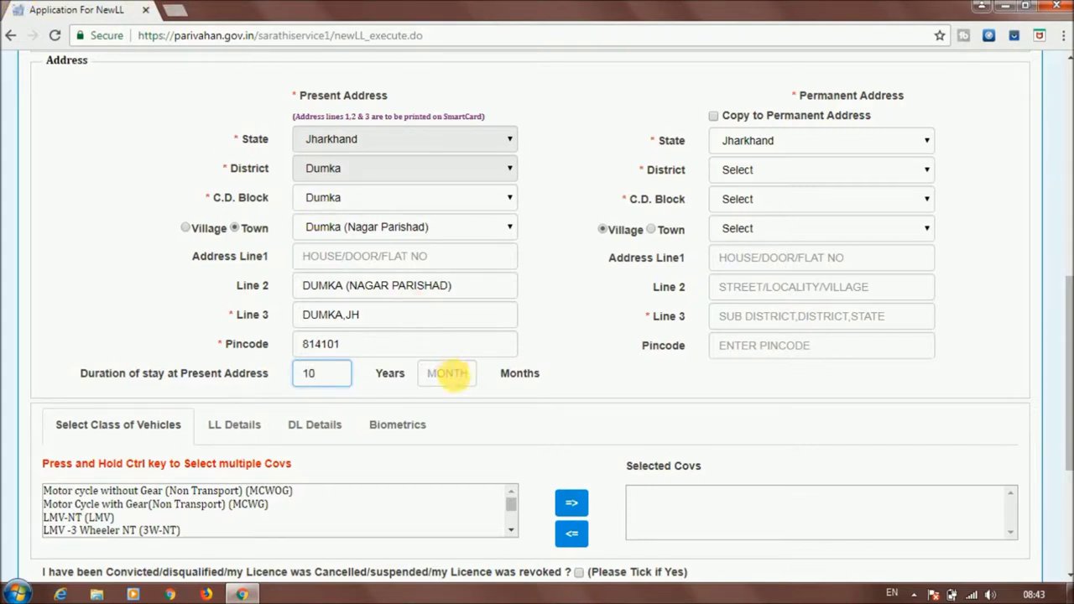
click(453, 376)
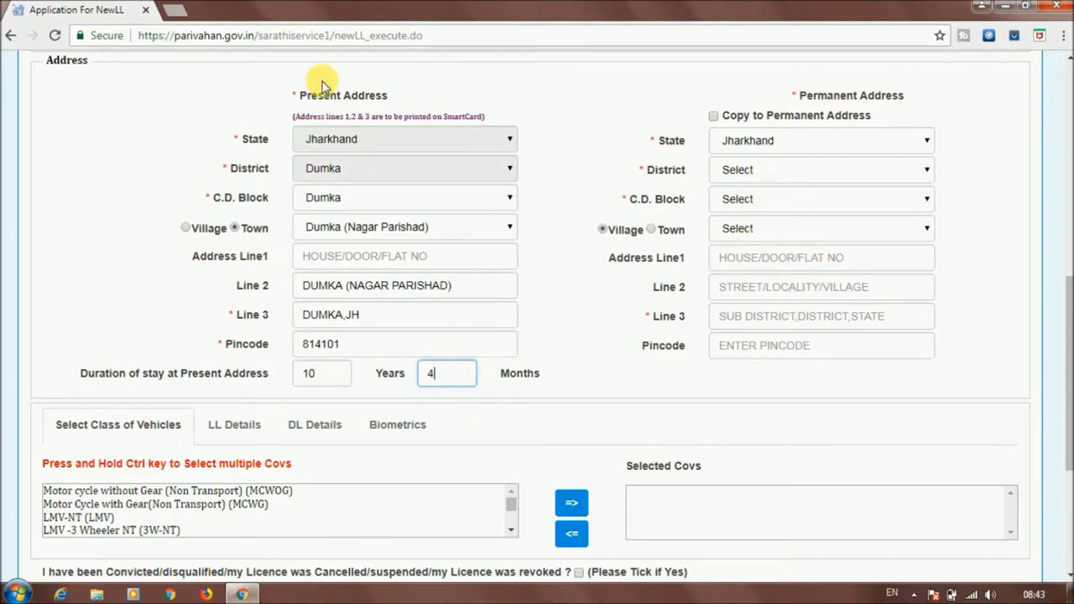
Tick Copy to Permanent Address so it mirrors the present address
click(714, 116)
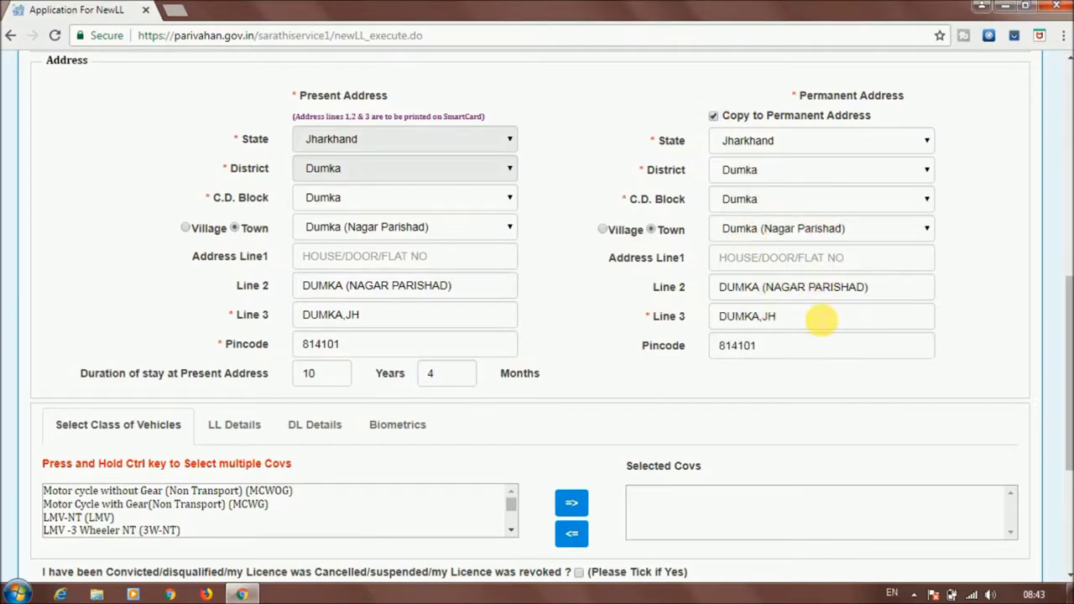
drag(1067, 285, 1067, 361)
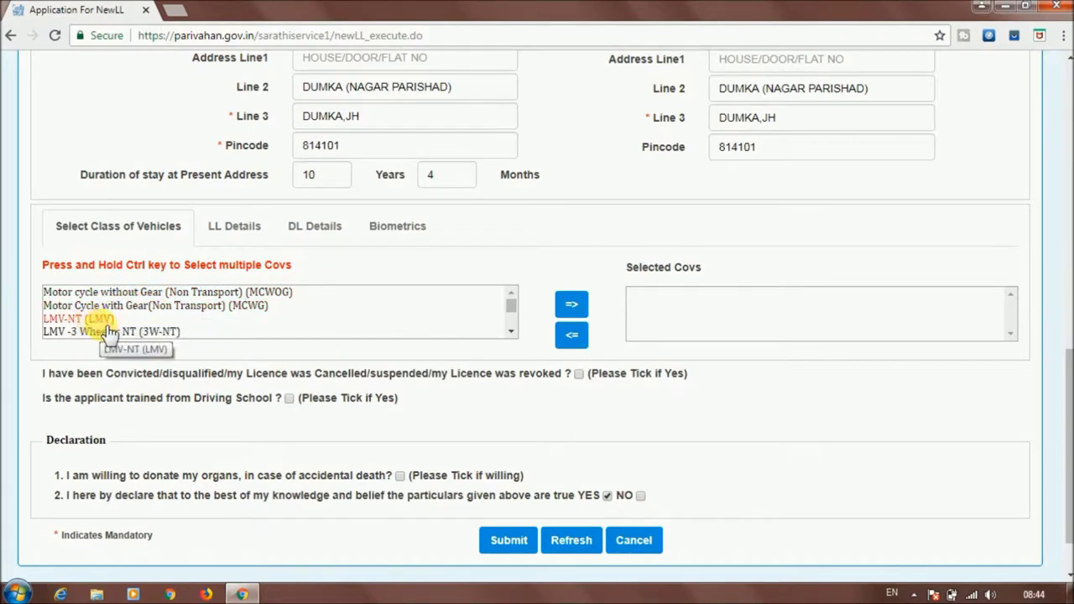
Move LMV-NT and MCWG into Selected Covs, then take MCWG back out so only LMV-NT (LMV) remains
click(507, 333)
scroll(508, 333, down, 5)
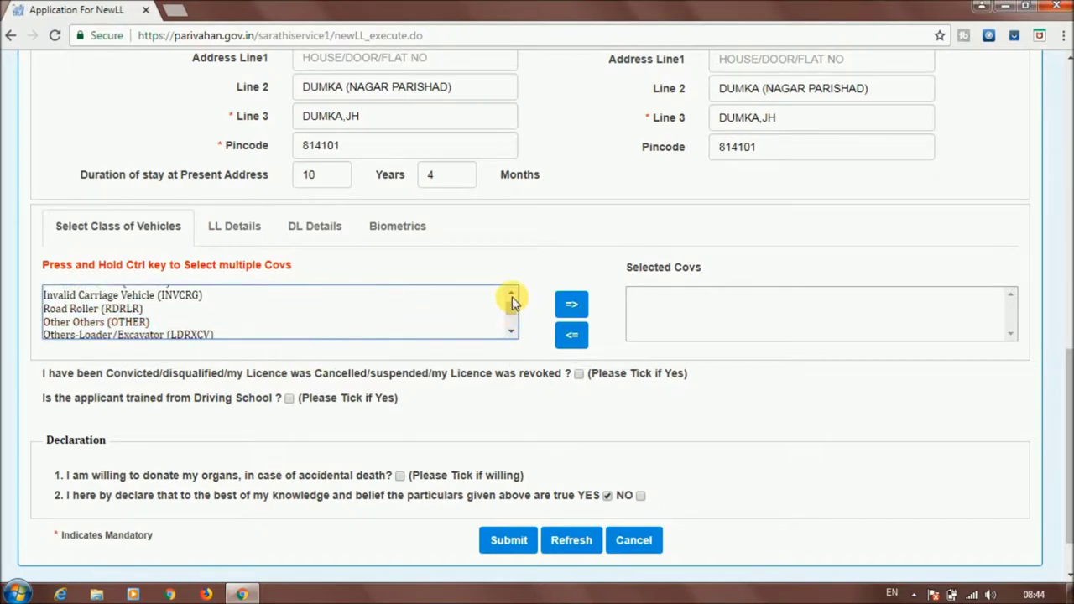
click(511, 296)
click(511, 295)
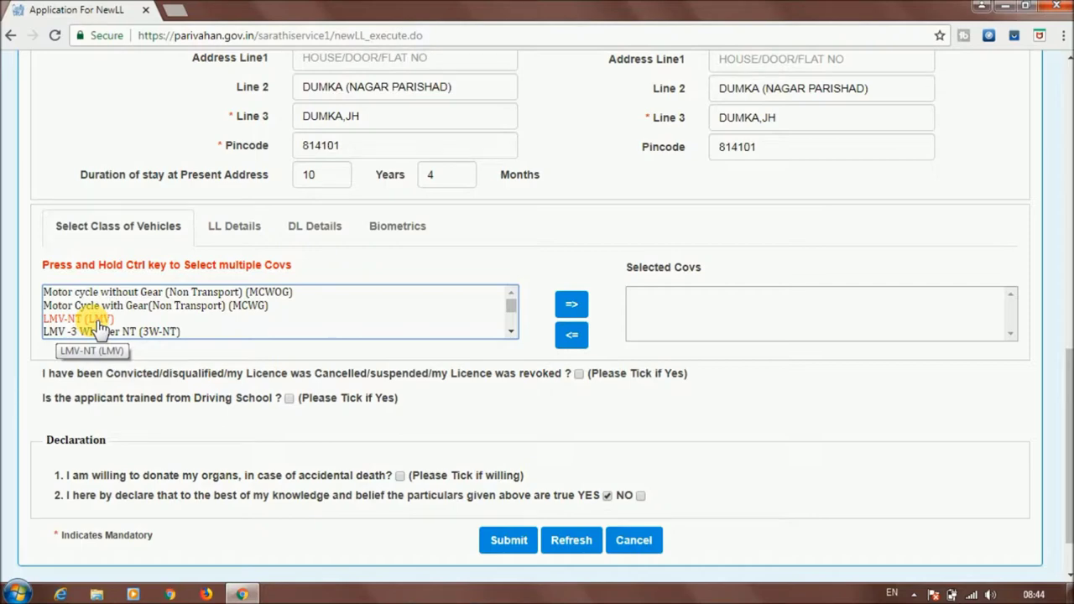
click(99, 326)
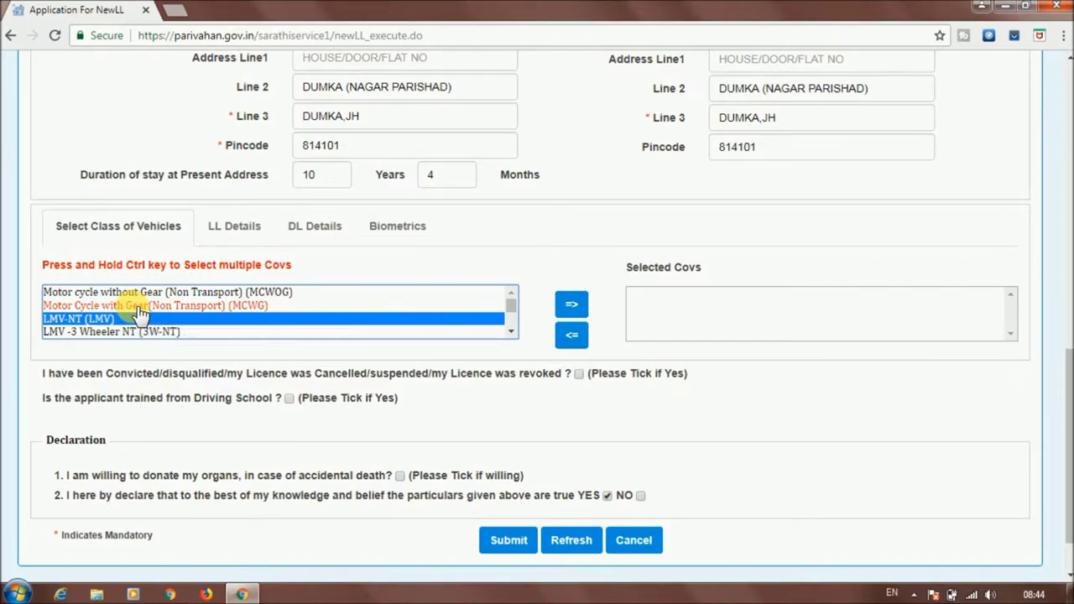
ctrl+click(138, 307)
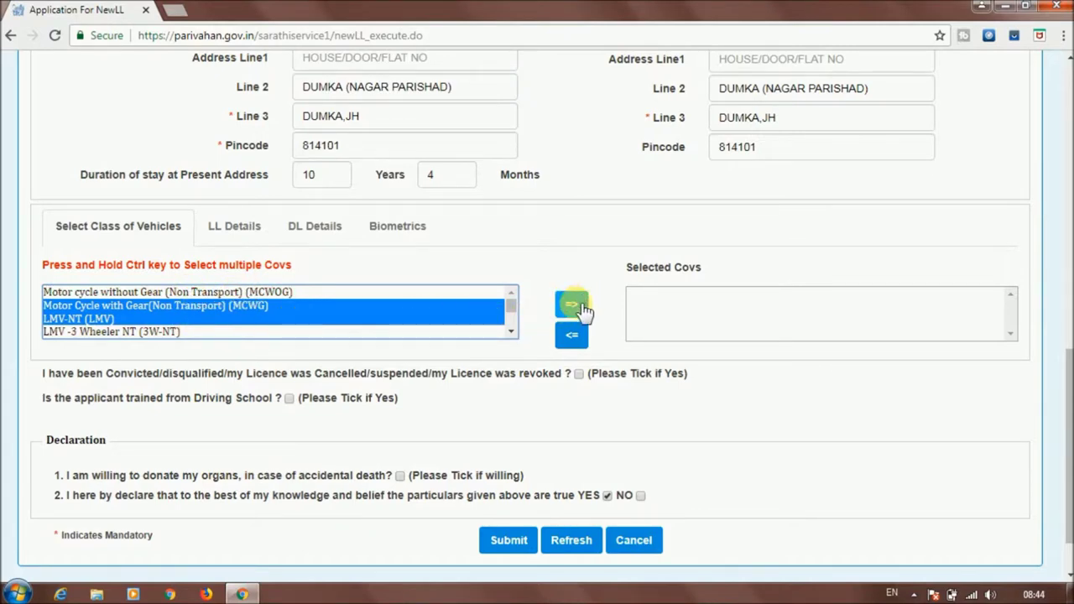
click(574, 307)
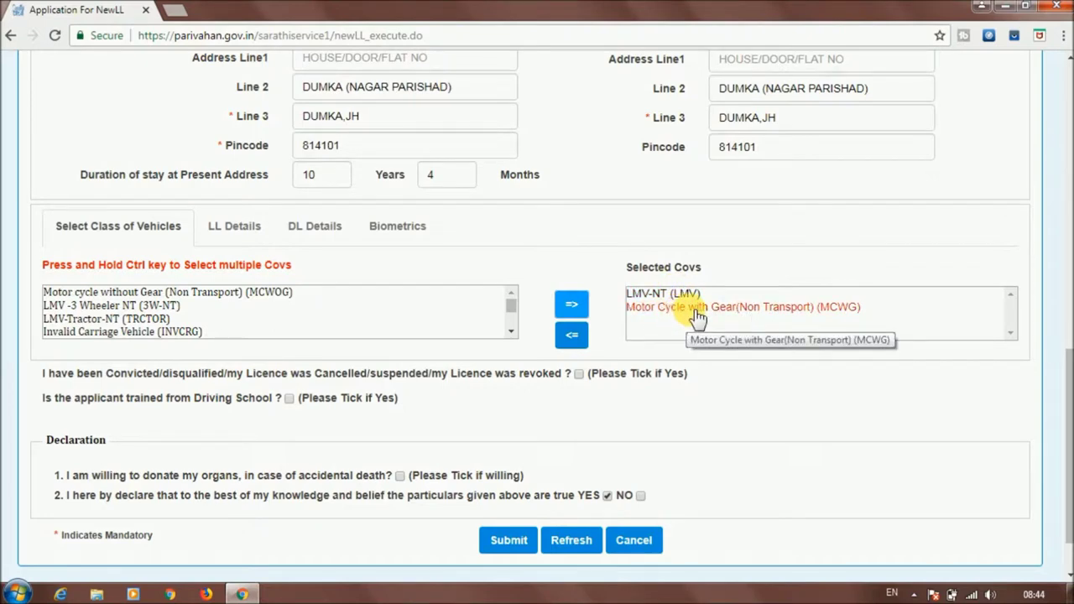
click(696, 309)
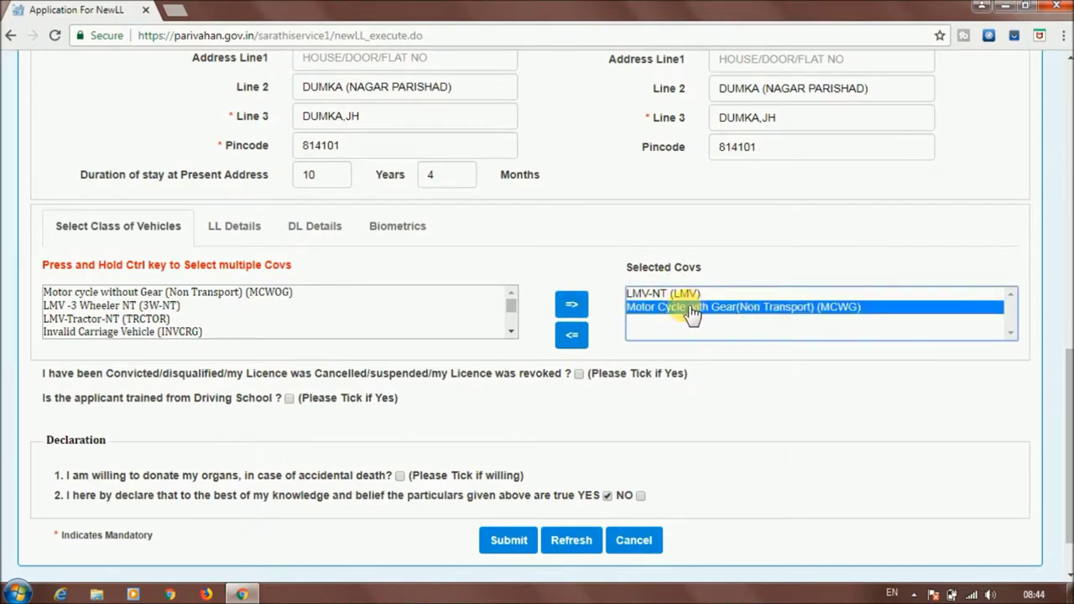
click(575, 339)
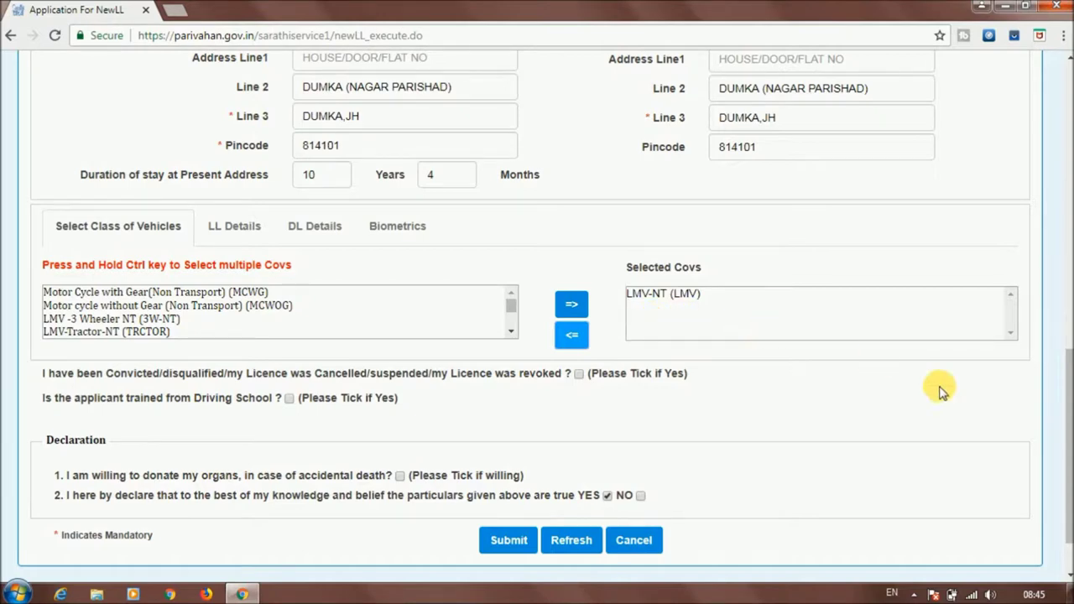
drag(1068, 379, 1068, 396)
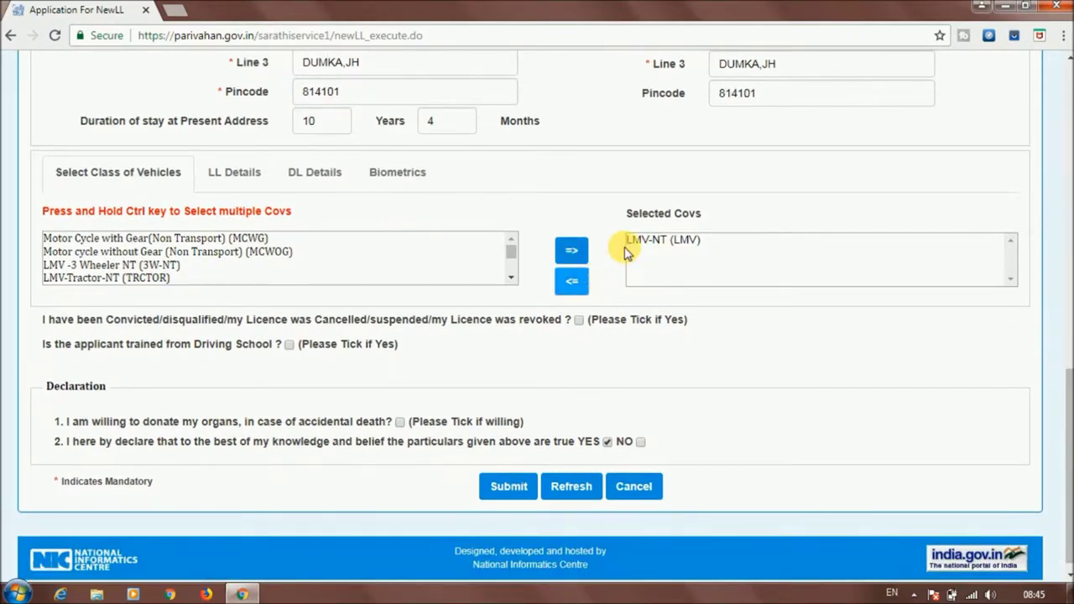
drag(41, 318, 319, 327)
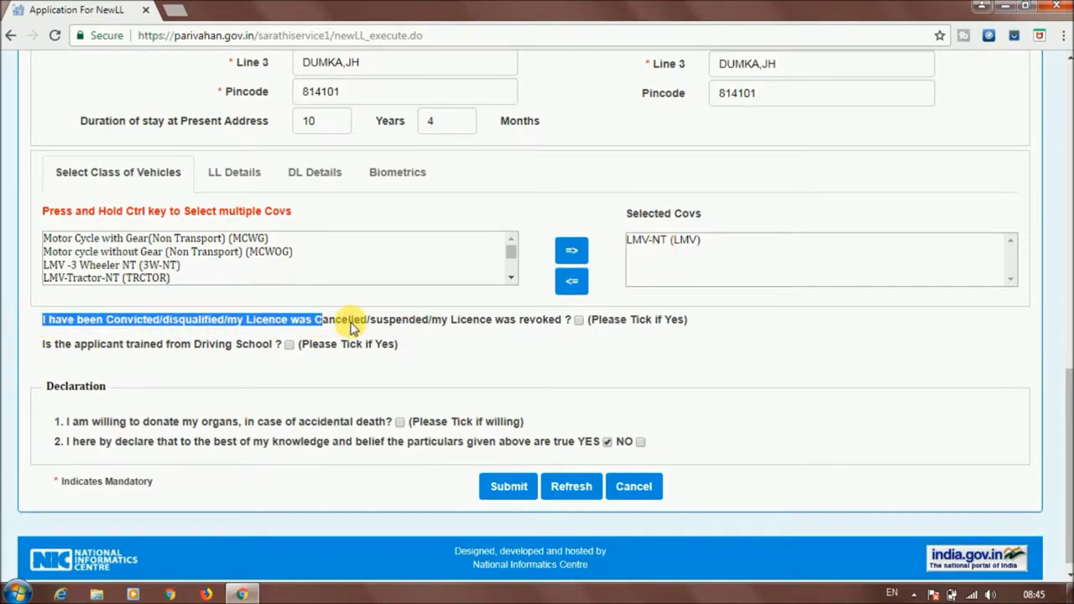
drag(472, 323, 587, 332)
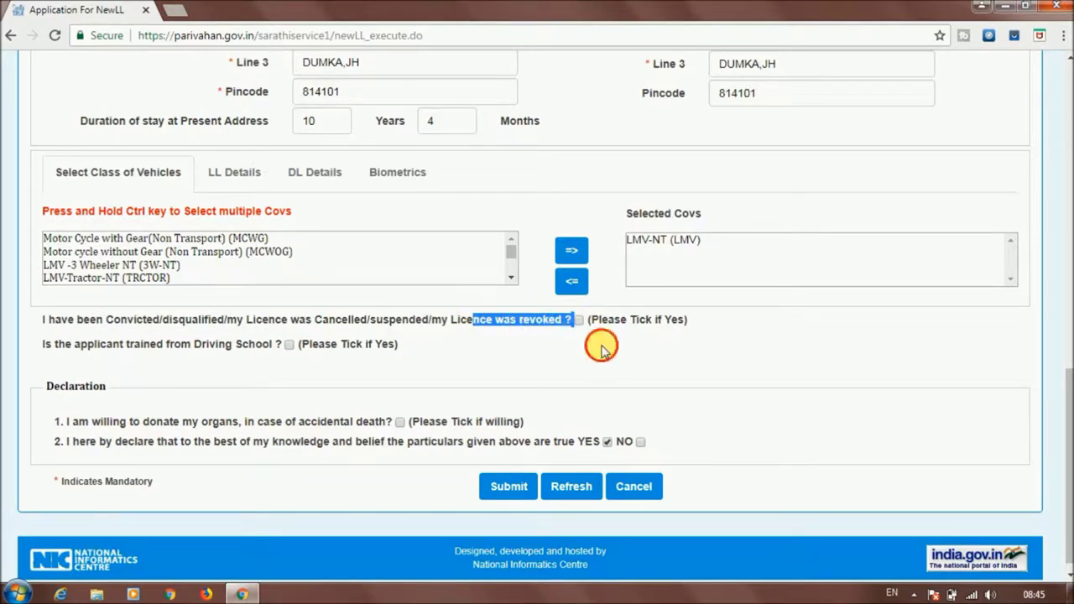
click(601, 339)
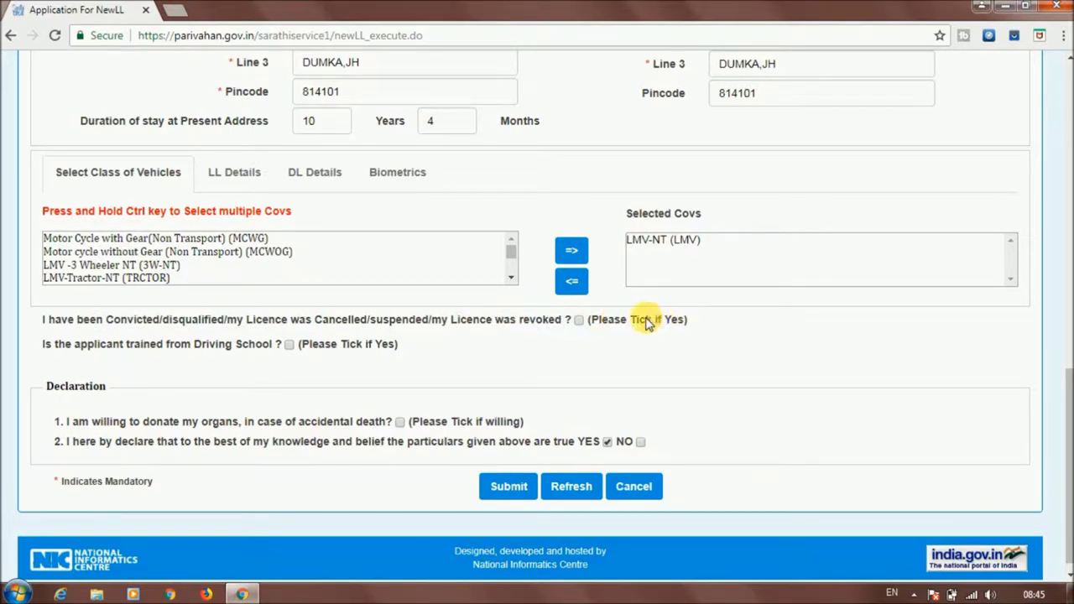
drag(635, 324, 686, 326)
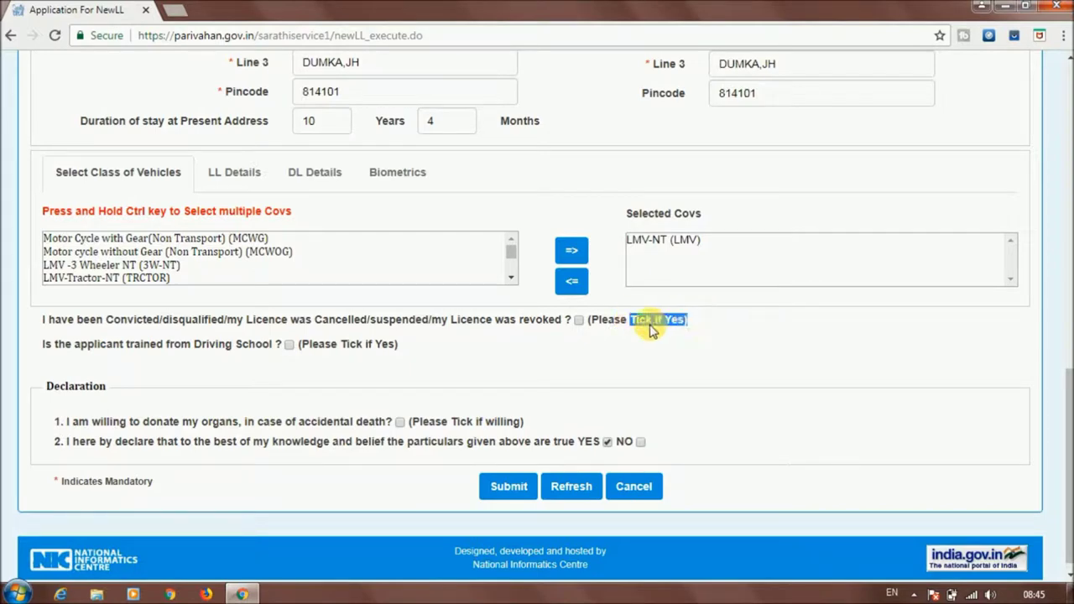
click(651, 328)
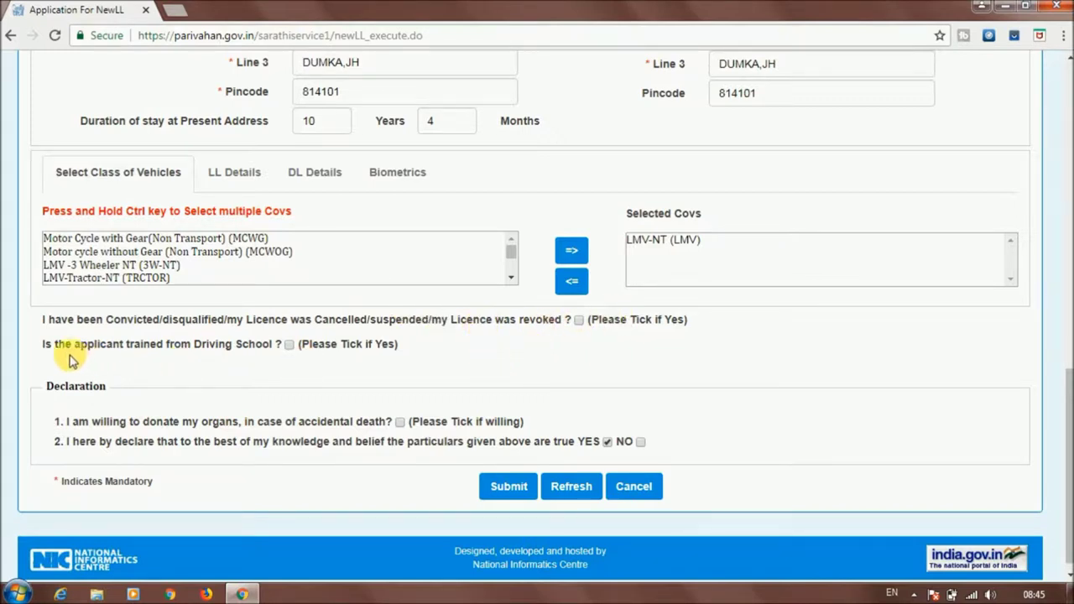
drag(42, 344, 271, 353)
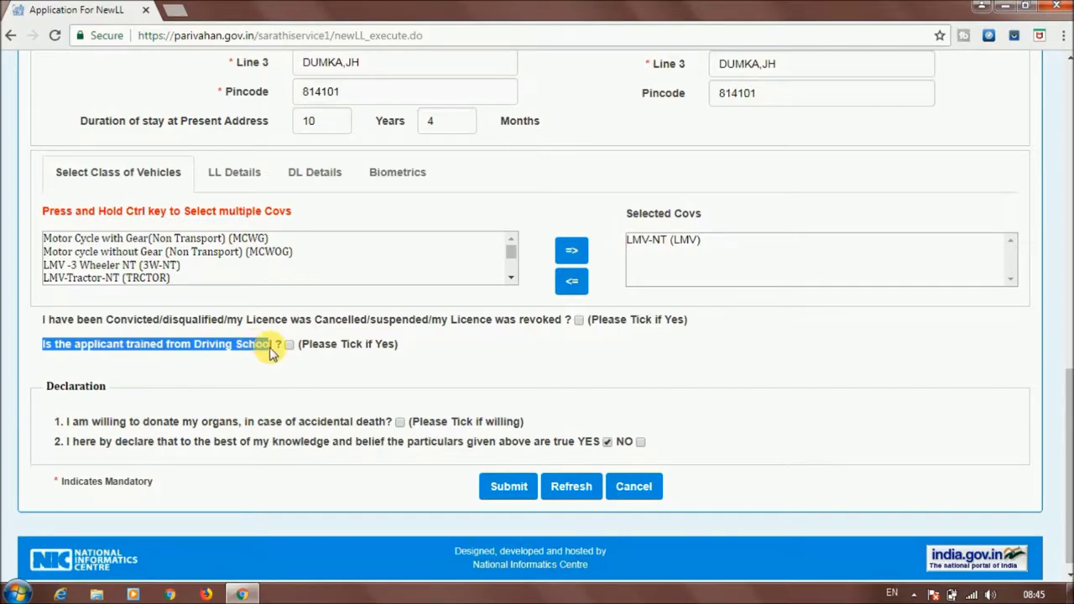
click(311, 367)
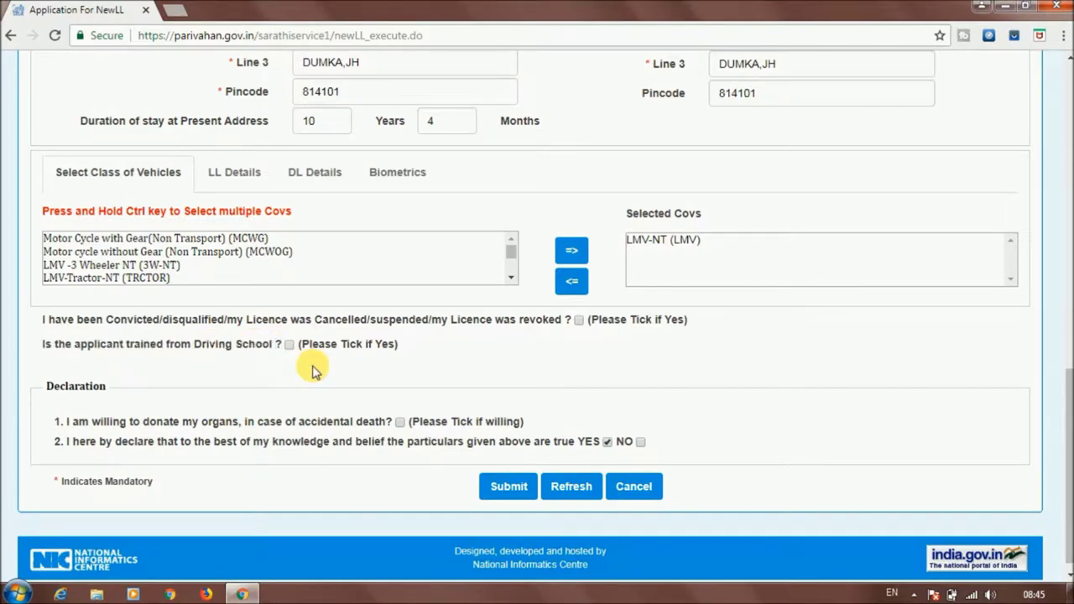
drag(311, 344, 400, 353)
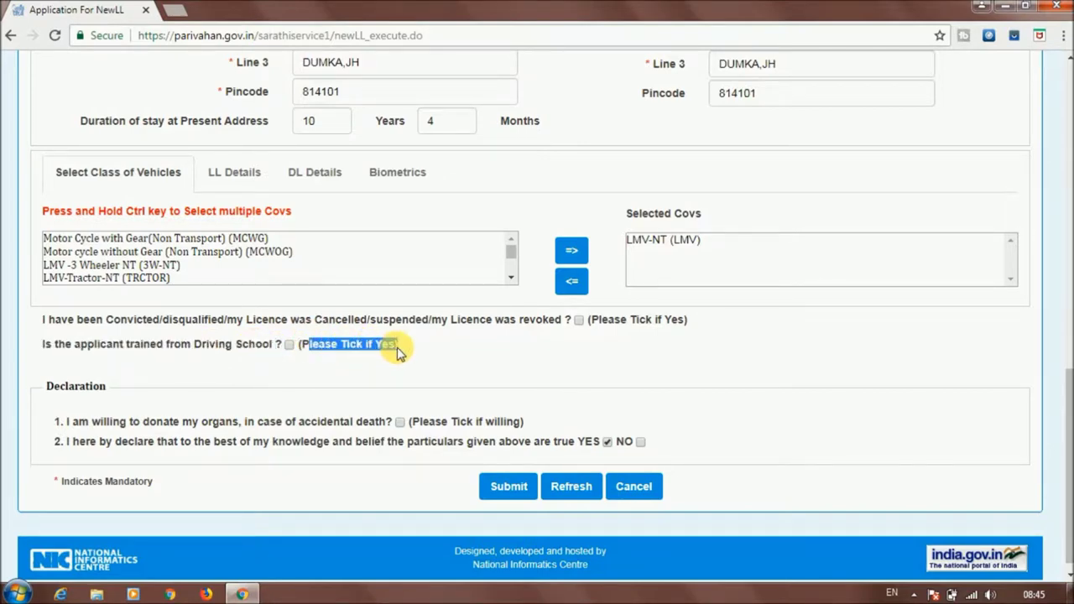
click(348, 349)
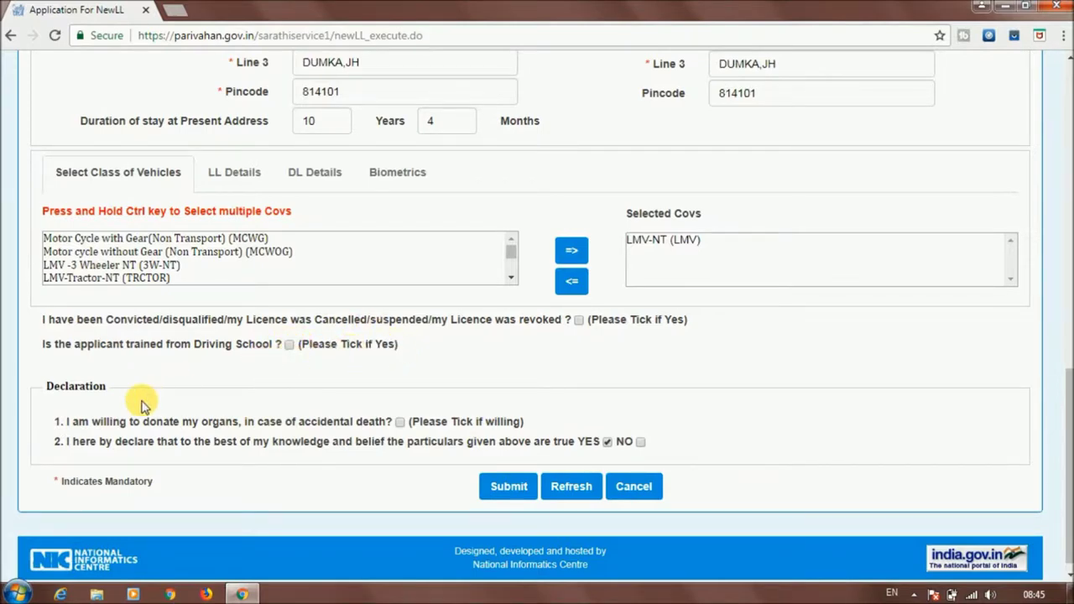
drag(52, 386, 96, 386)
drag(71, 427, 395, 421)
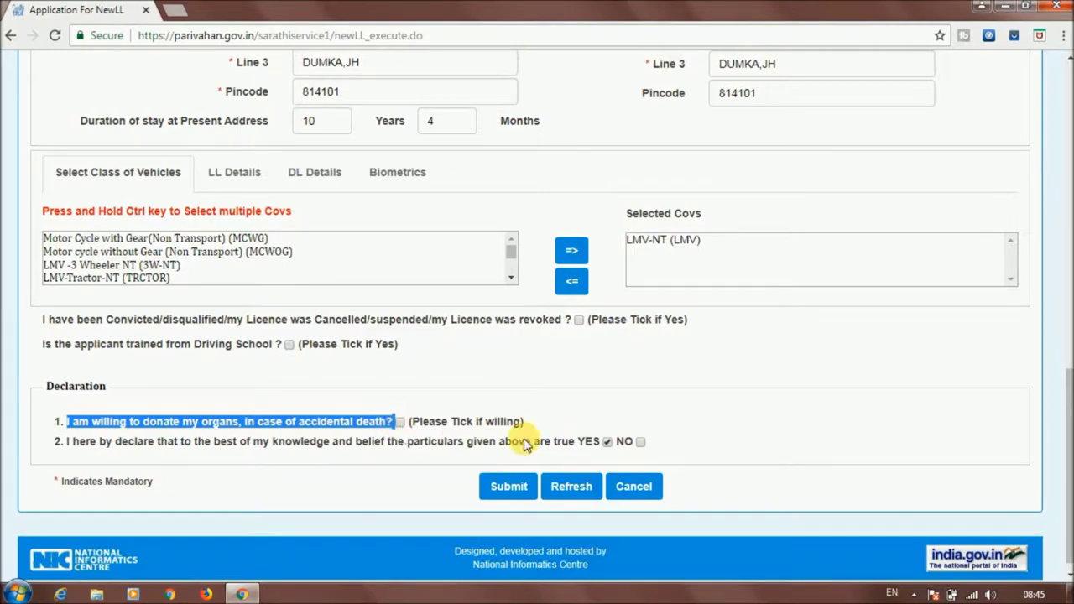
click(552, 425)
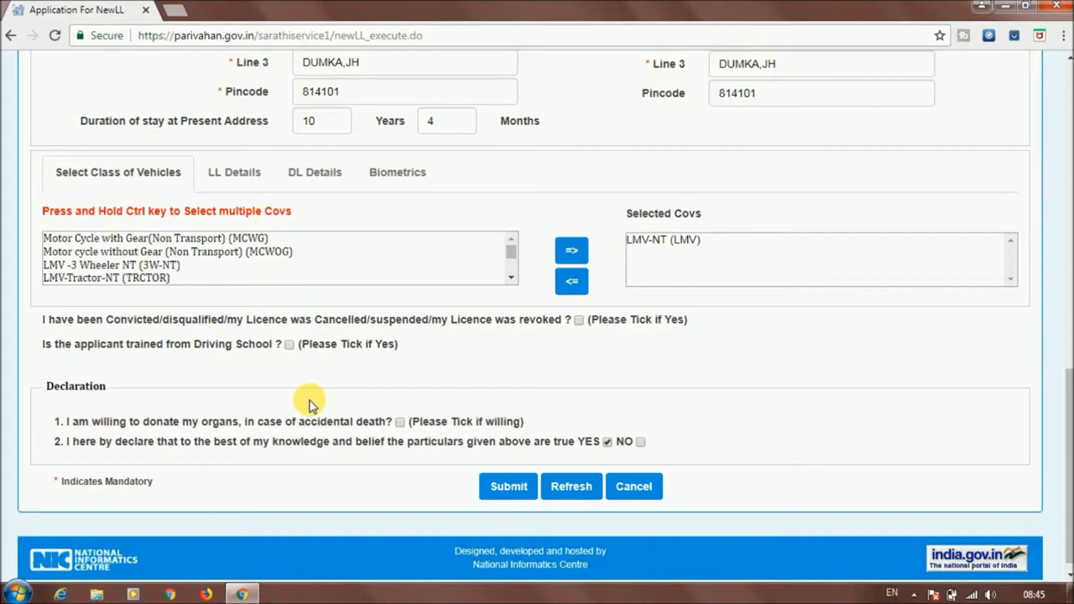
drag(297, 422, 363, 426)
click(363, 418)
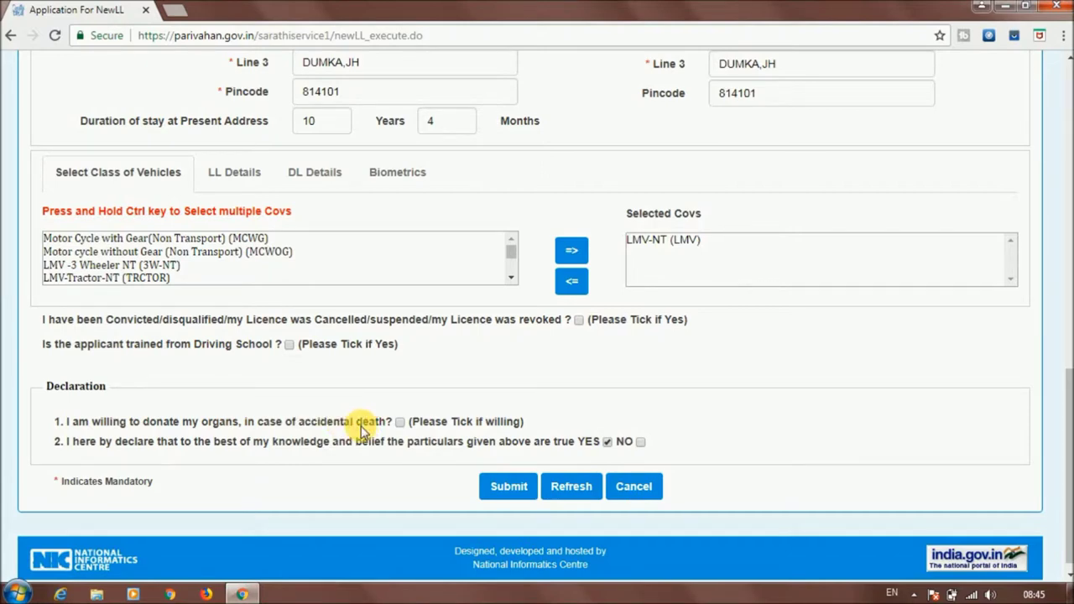
drag(468, 422, 523, 422)
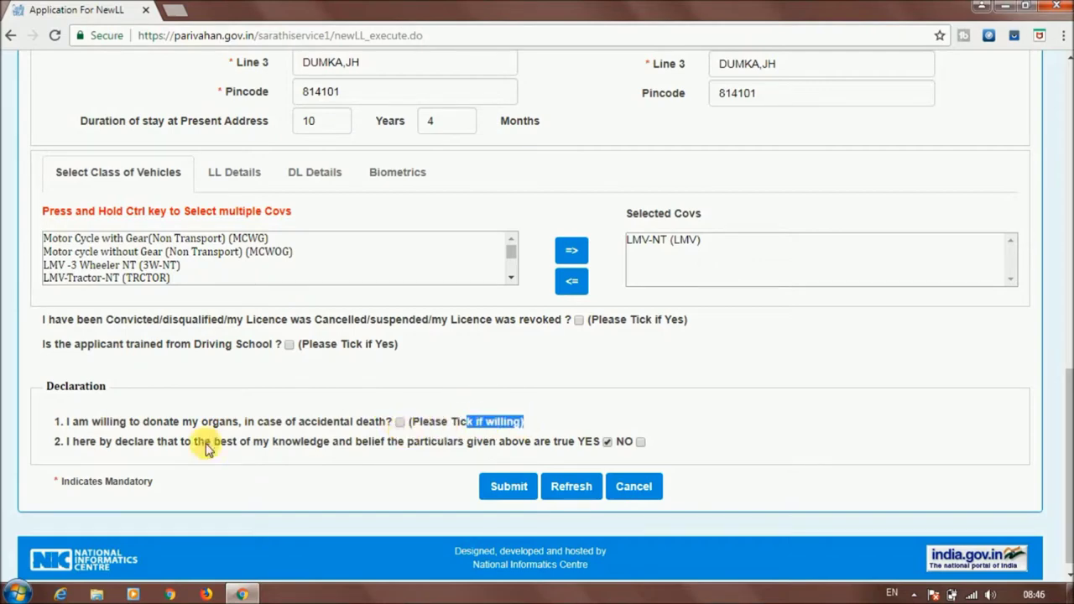
click(61, 441)
drag(69, 444, 646, 446)
click(663, 451)
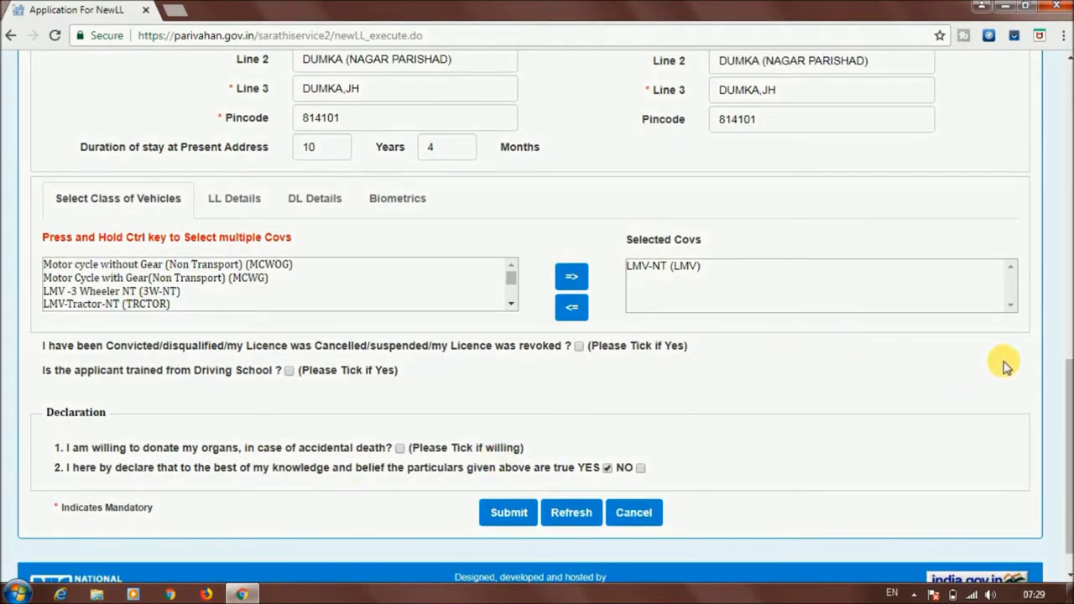
Submit the learner's licence form and answer OK to the 'Are you sure' prompt
mouse_move(1065, 403)
mouse_down()
mouse_move(1065, 164)
mouse_move(1065, 422)
mouse_up()
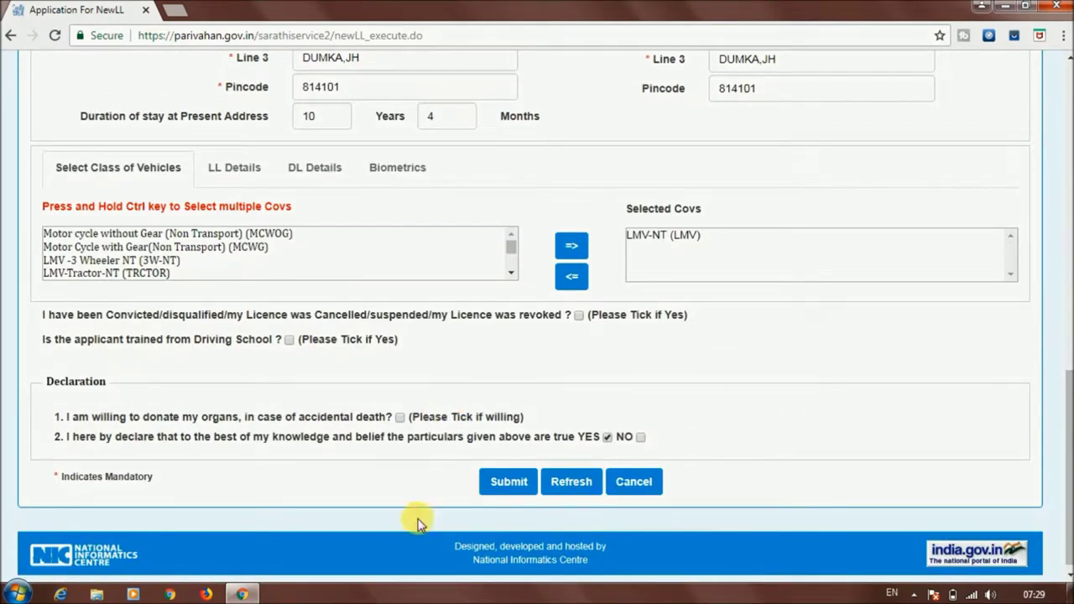
click(508, 484)
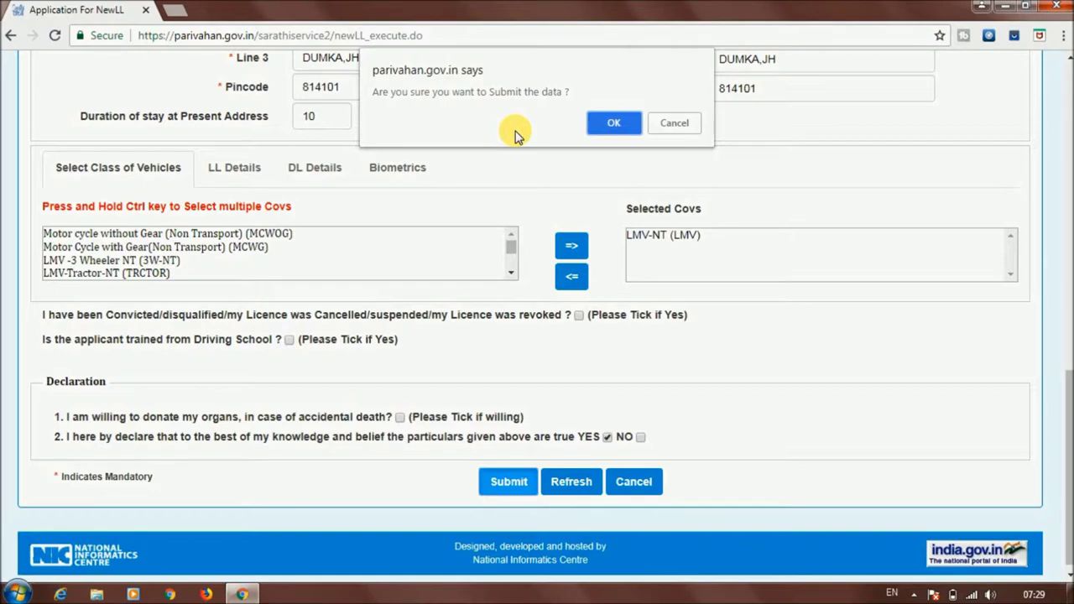
click(613, 122)
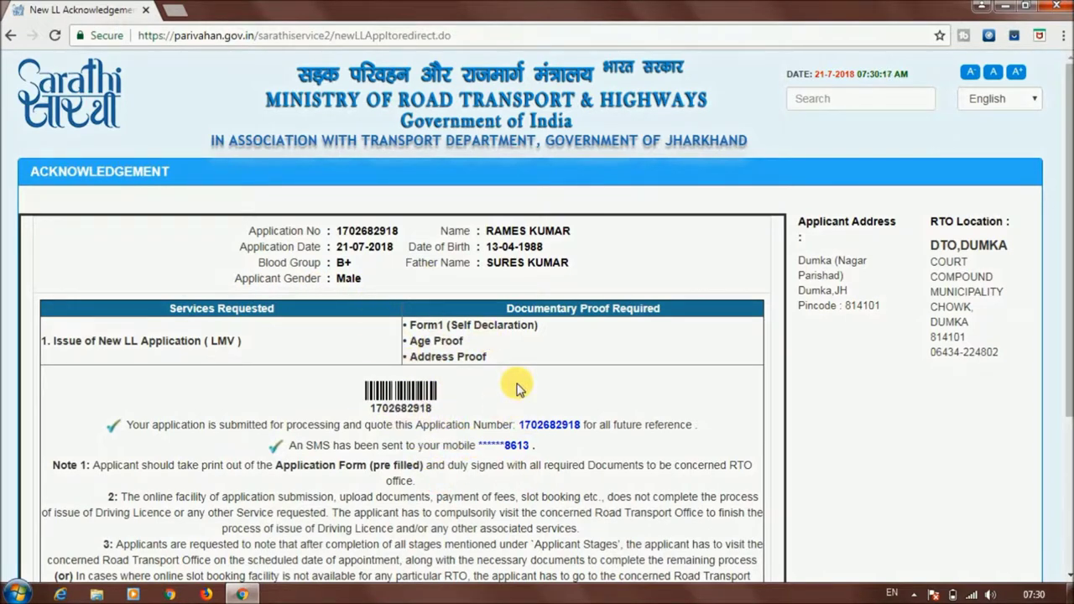
Scroll the New LL Acknowledgement to read its notes and reveal the Application Form, Print, Next and Exit buttons
drag(1065, 172, 1071, 321)
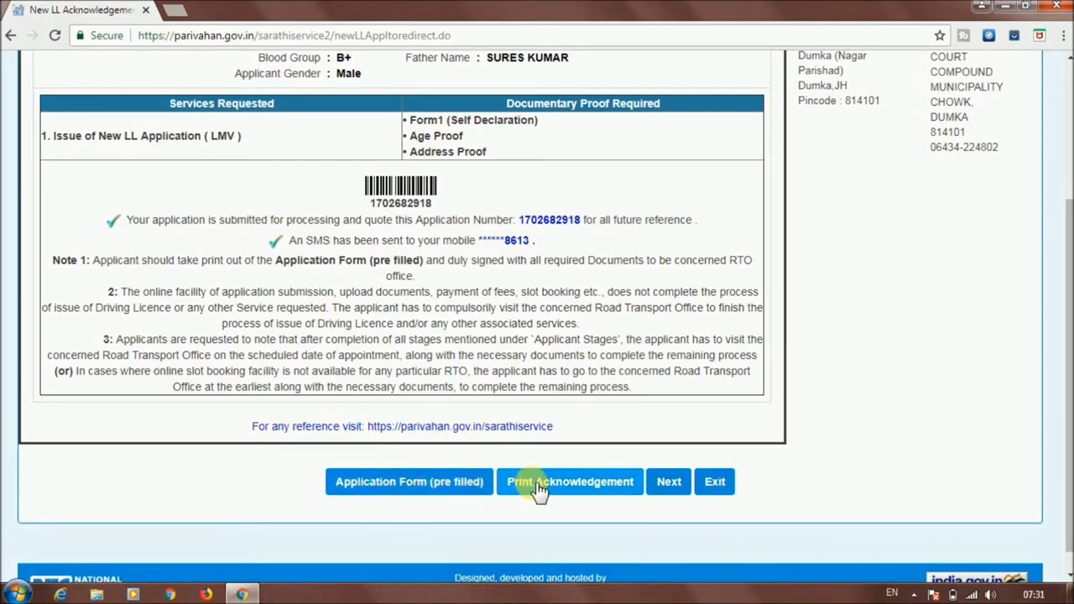
Download the pre-filled application form as Form (1).pdf, view it, and return to the acknowledgement tab
click(403, 482)
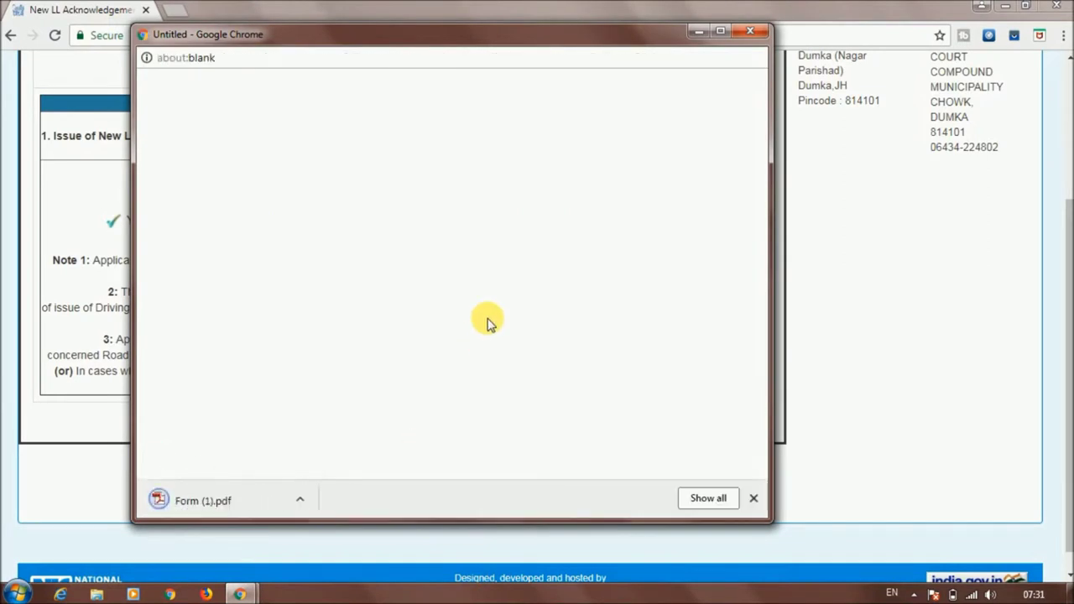
click(201, 504)
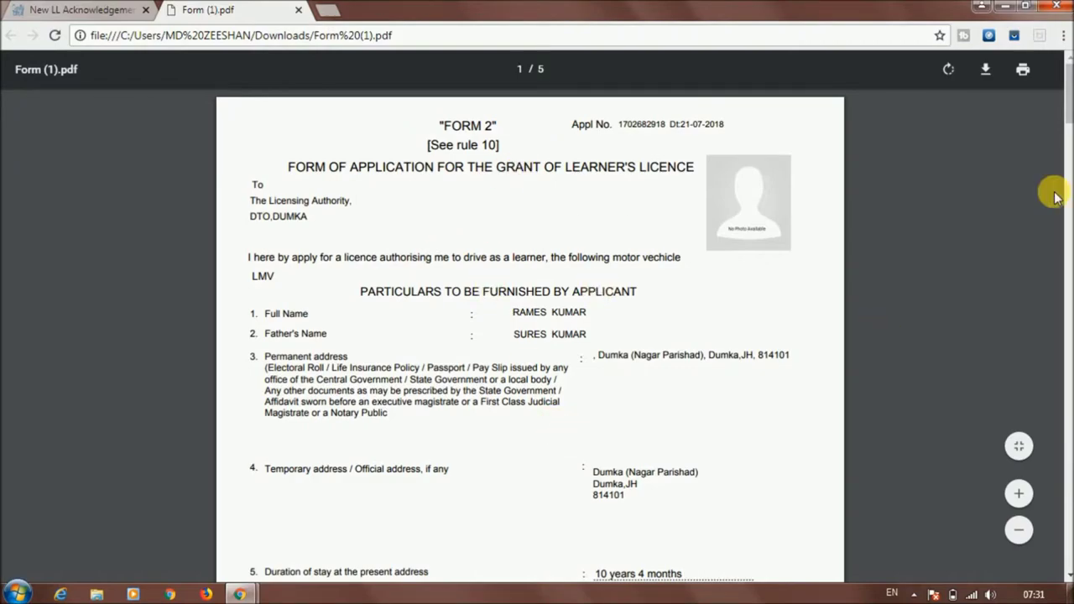
mouse_move(1065, 81)
mouse_down()
mouse_move(1067, 160)
mouse_move(1066, 79)
mouse_up()
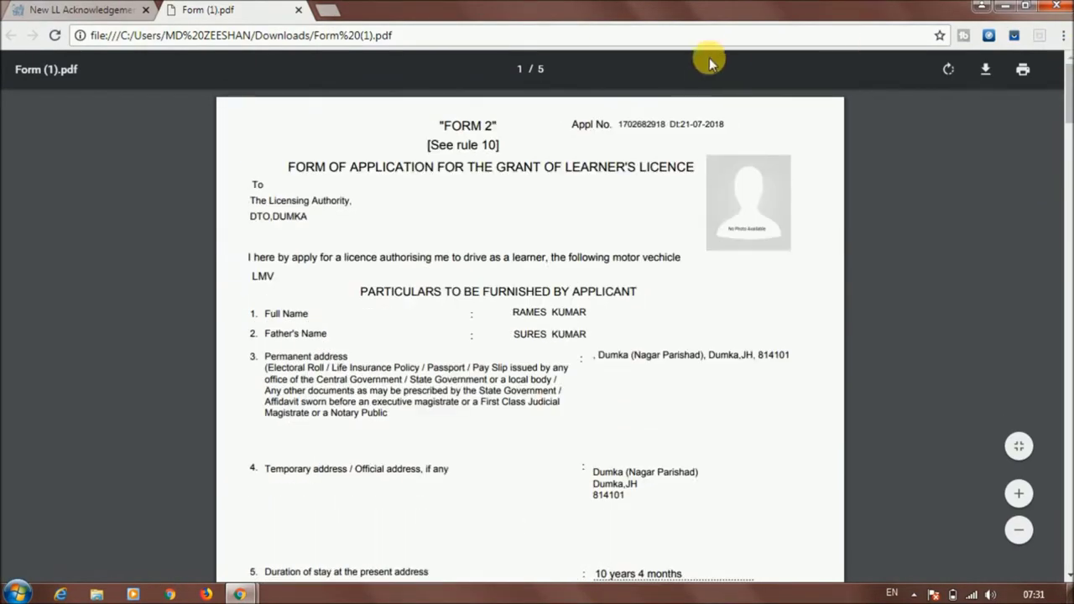
click(99, 10)
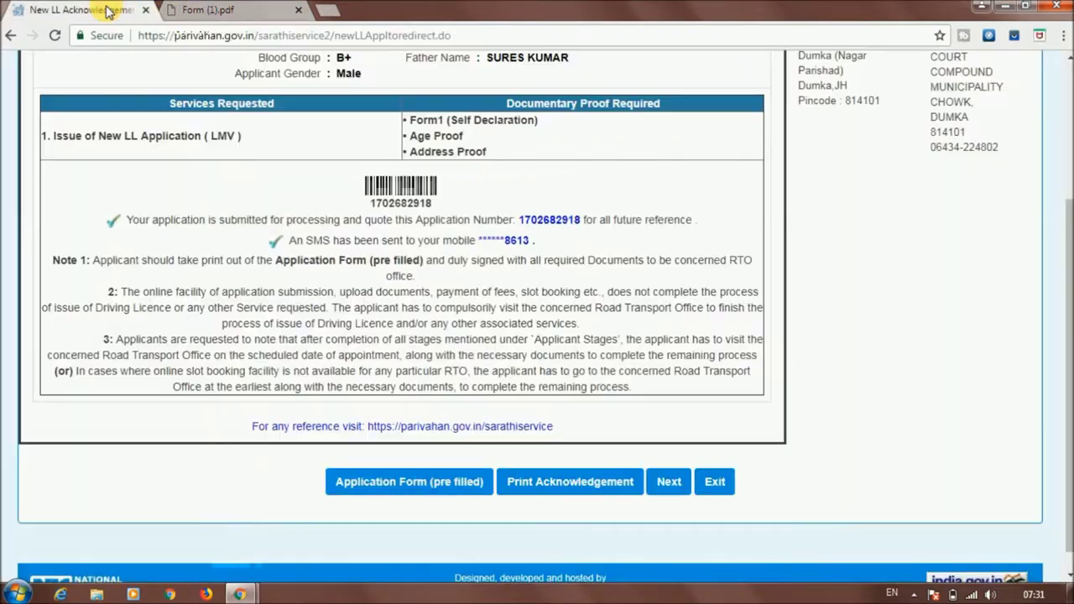
Save the acknowledgement as a PDF on the Desktop, then continue to the Application Status page
click(571, 488)
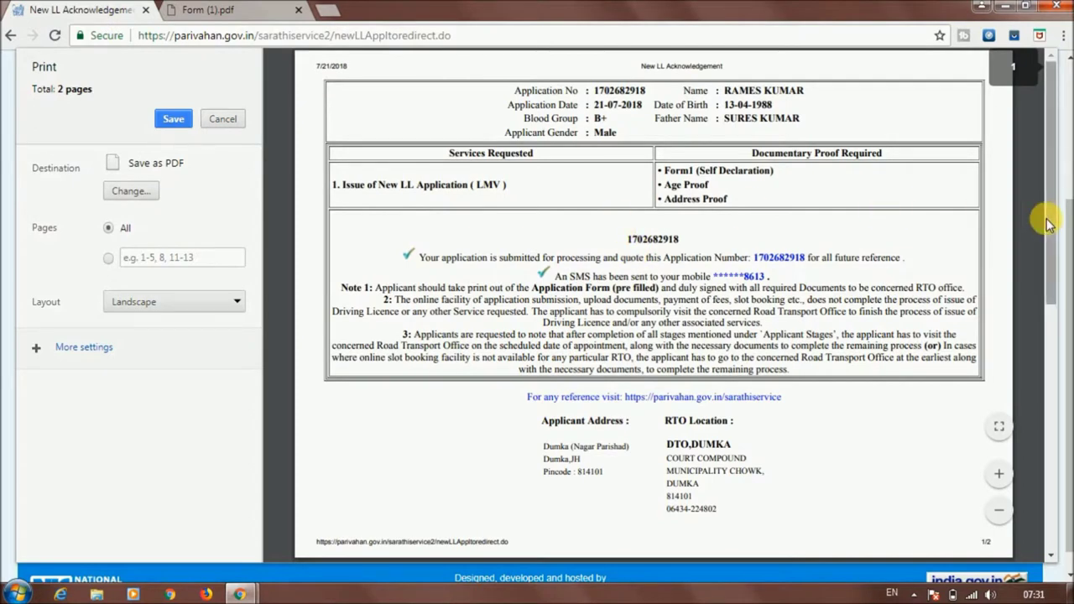
drag(1054, 227, 1059, 139)
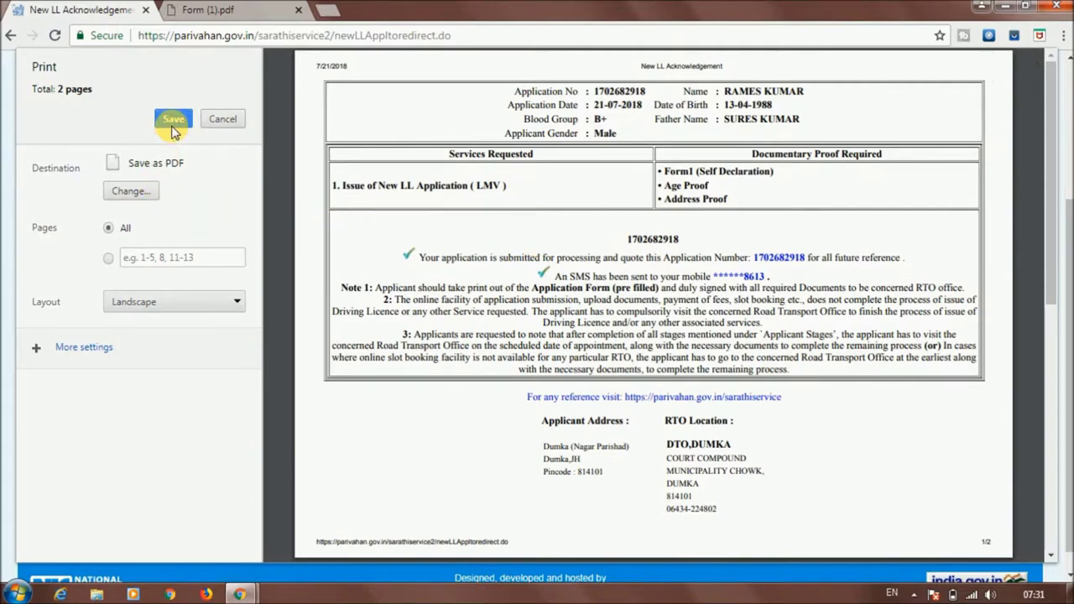
click(173, 122)
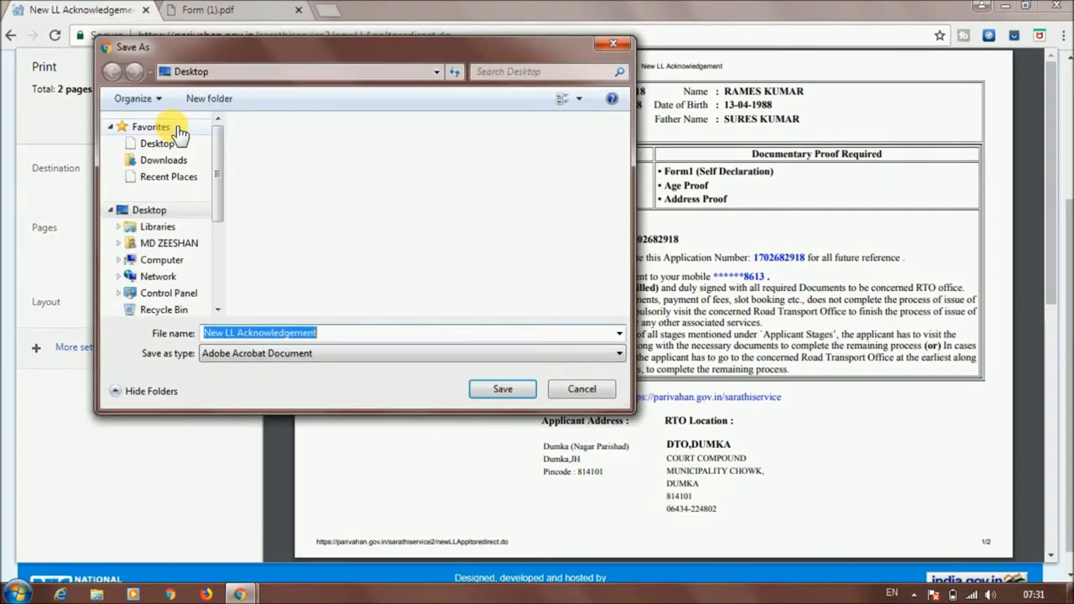
click(495, 390)
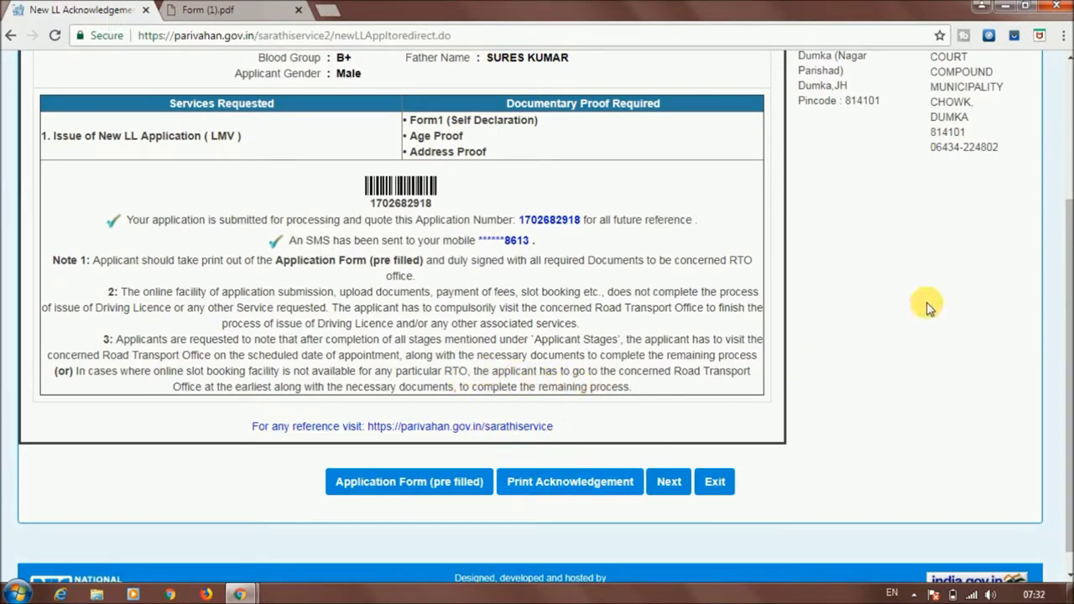
mouse_move(1067, 252)
mouse_down()
mouse_move(1065, 130)
mouse_move(1065, 236)
mouse_up()
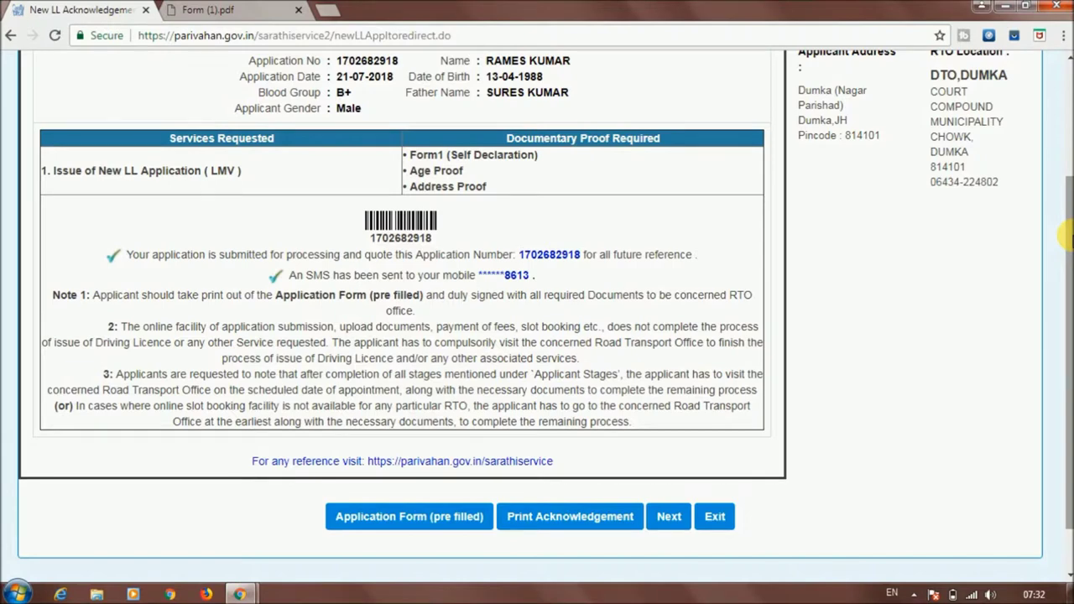
scroll(1065, 236, down, 1)
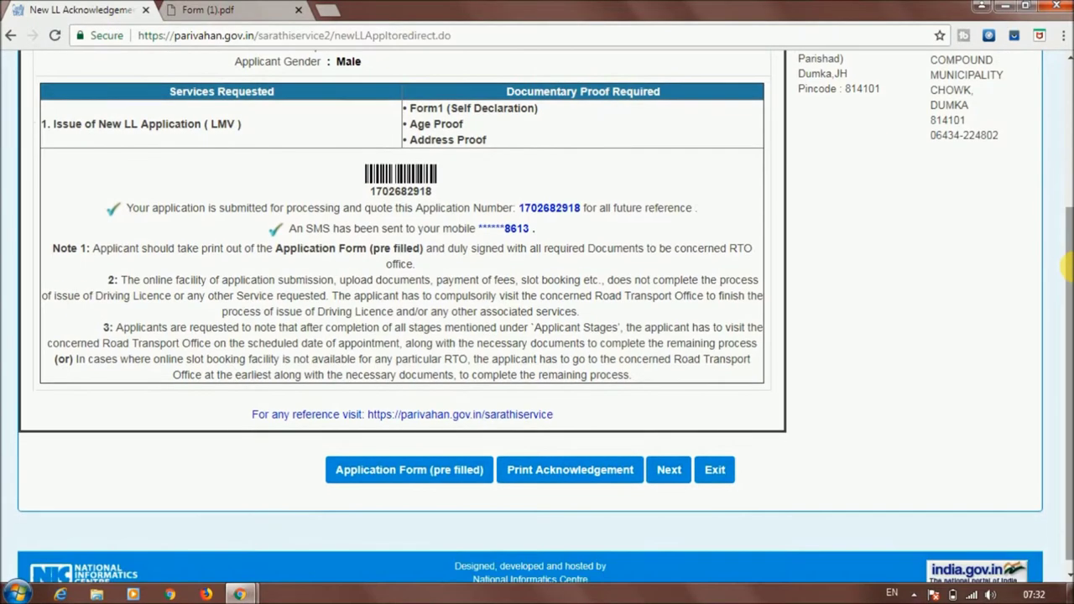
click(668, 470)
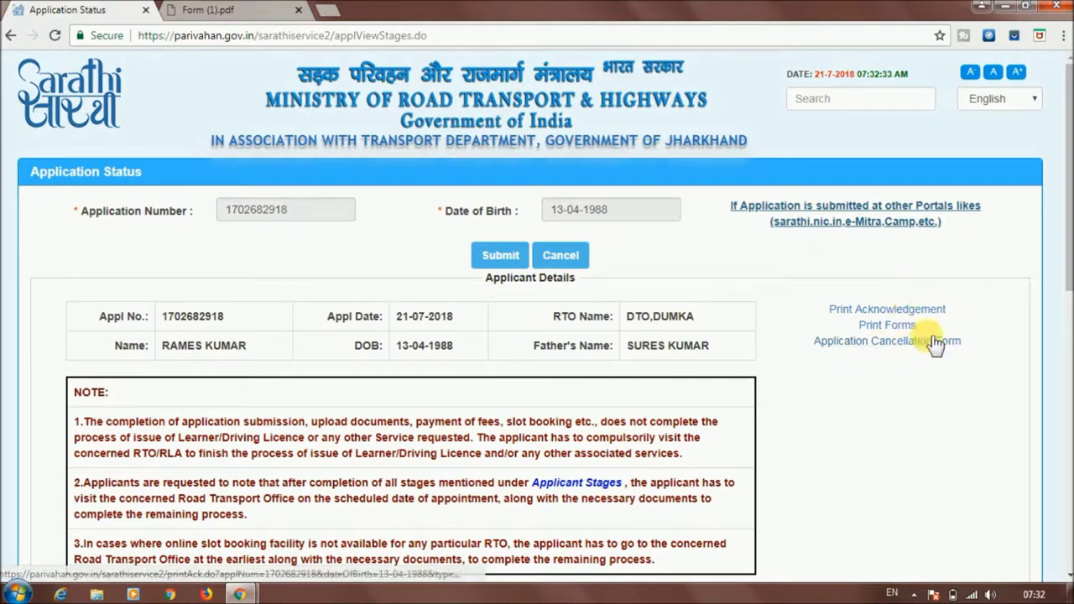
Select the pending 2. UPLOAD DOCUMENTS stage and proceed
drag(1070, 149, 1070, 361)
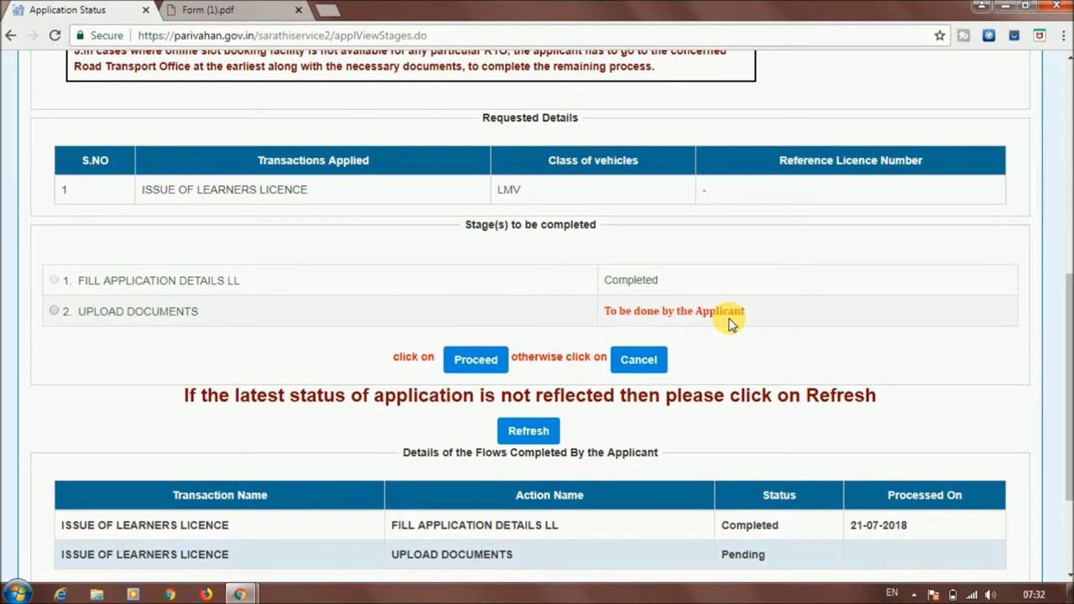
click(55, 312)
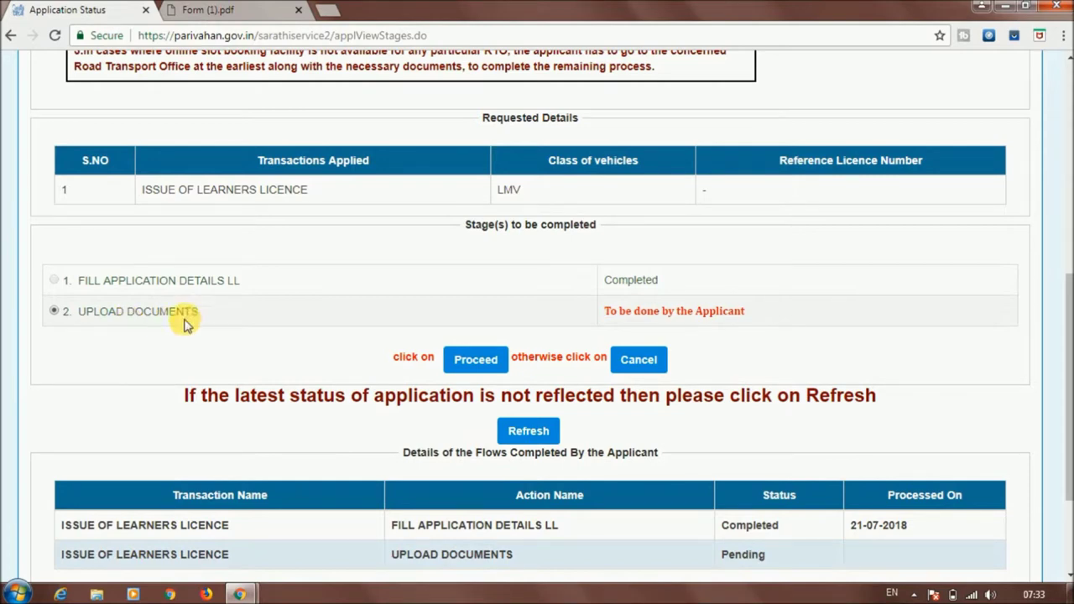
click(471, 363)
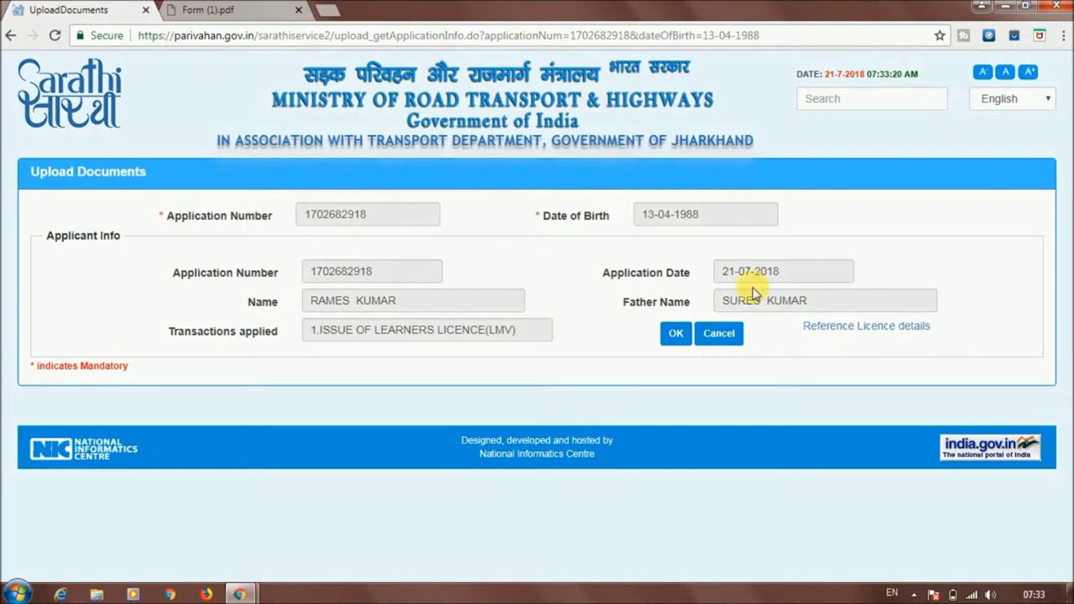
click(679, 335)
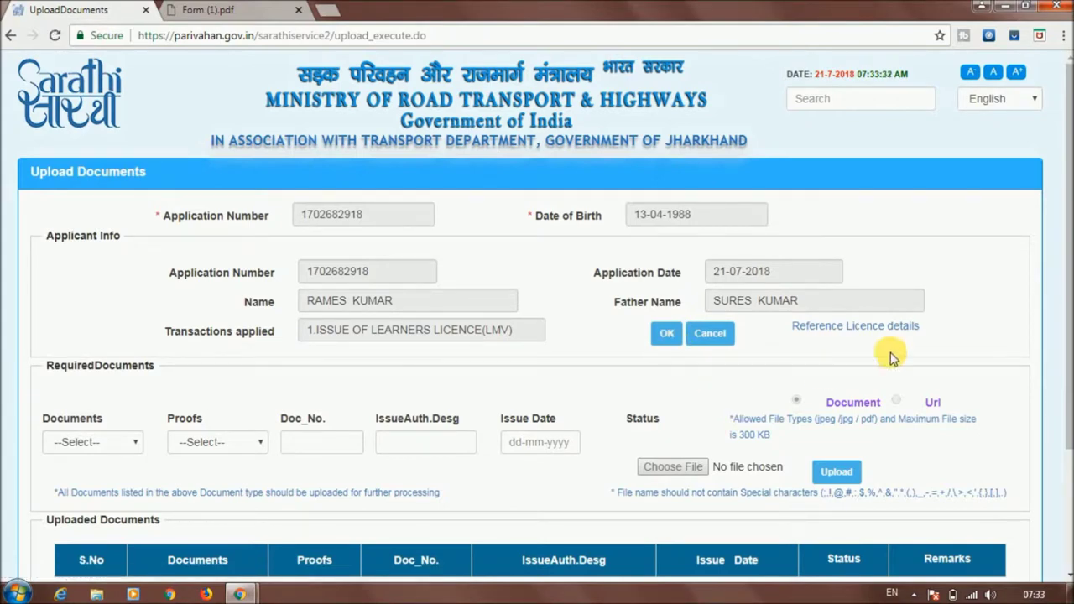
mouse_move(1064, 209)
mouse_down()
mouse_move(1067, 344)
mouse_move(1064, 200)
mouse_up()
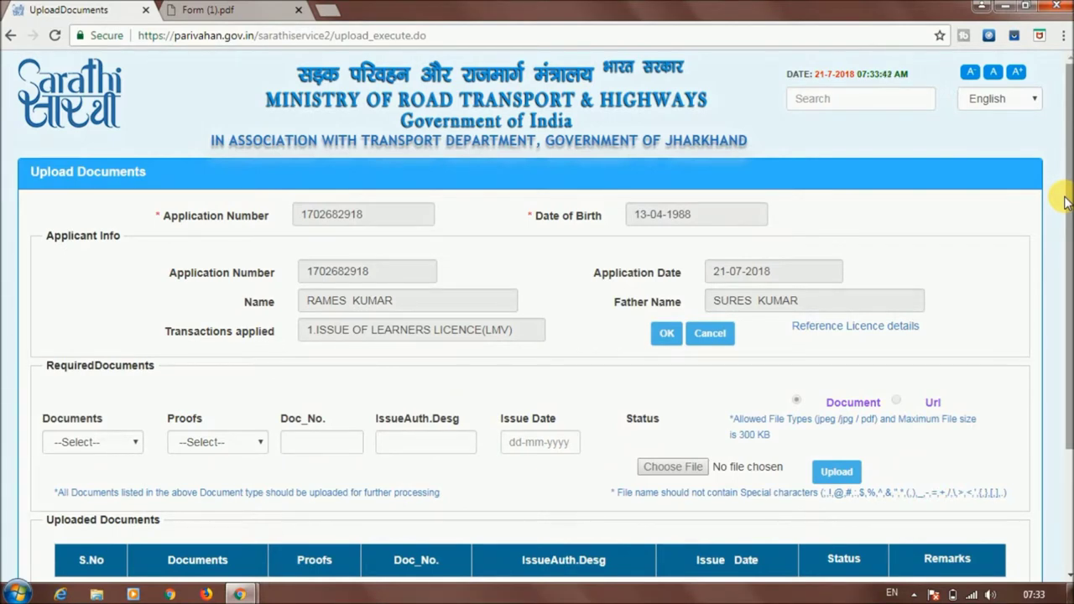
scroll(587, 285, down, 1)
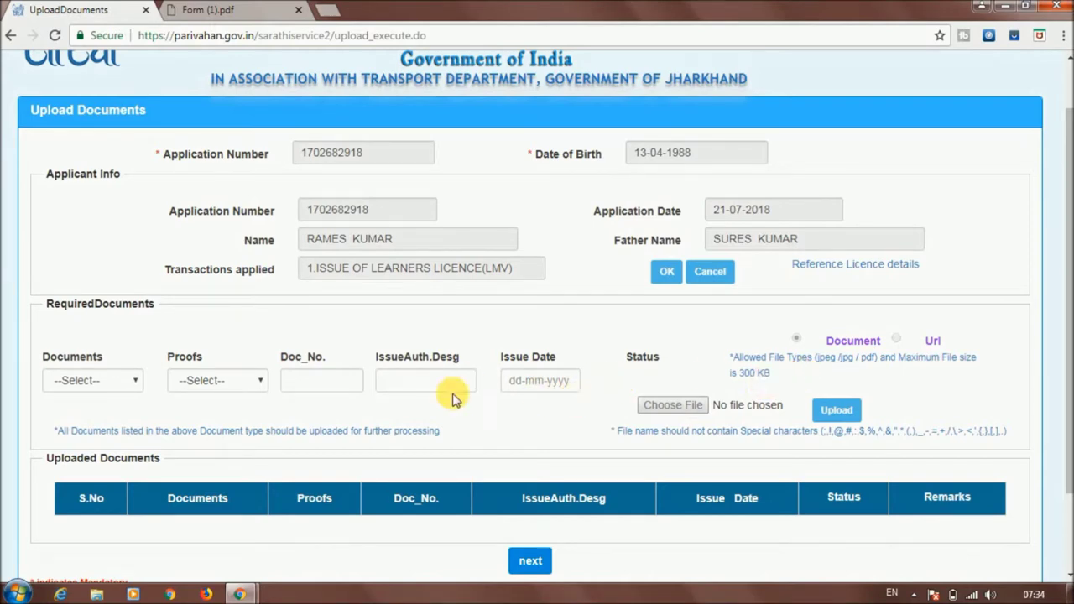
Look over the upload form's Documents, Proofs, Doc_No, designation and Issue Date fields
click(115, 383)
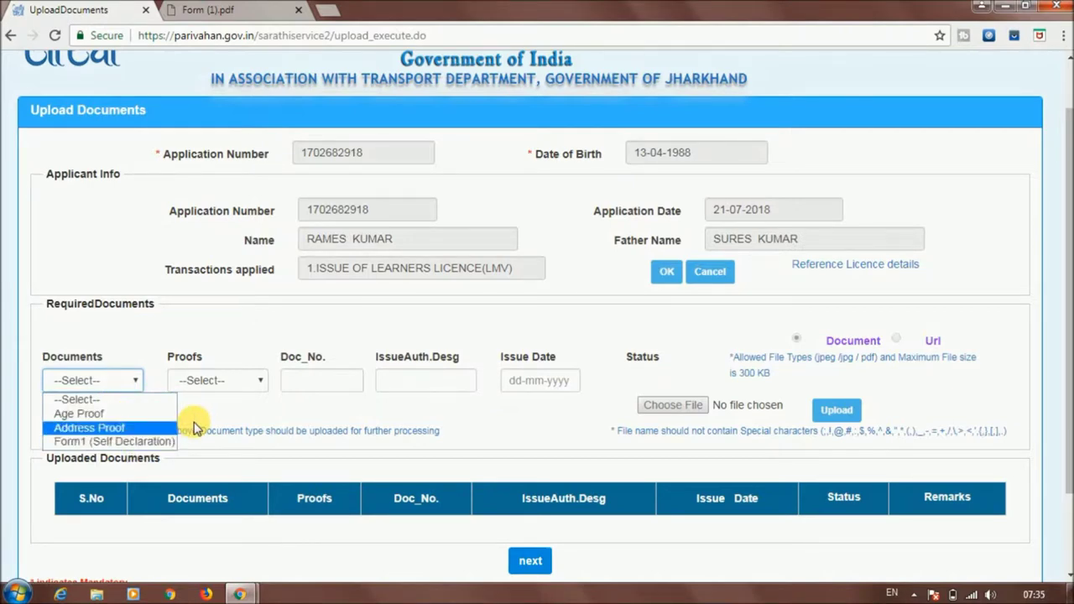
click(239, 382)
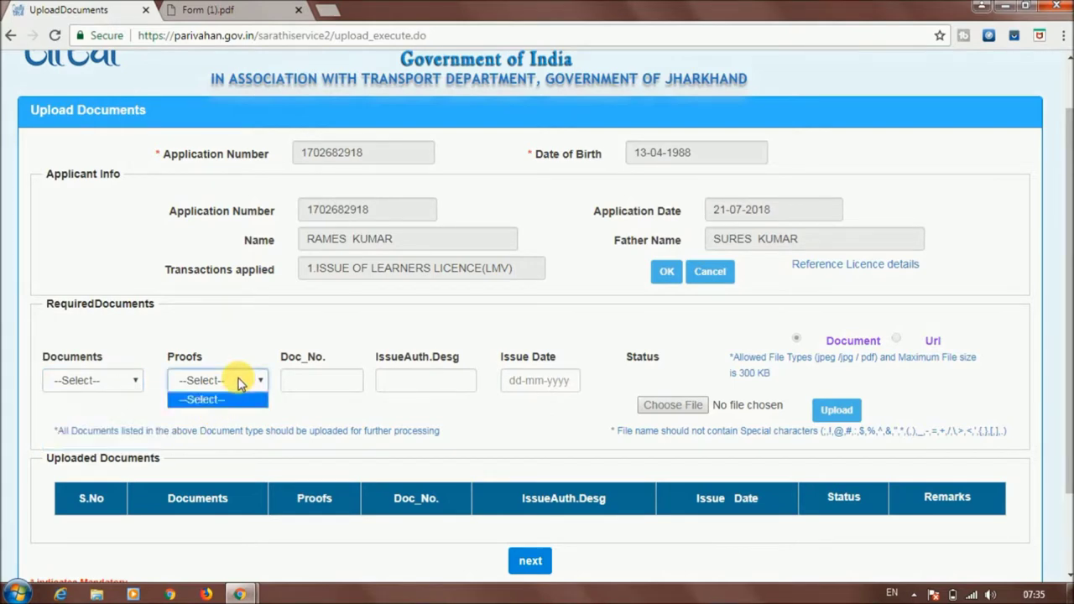
click(311, 383)
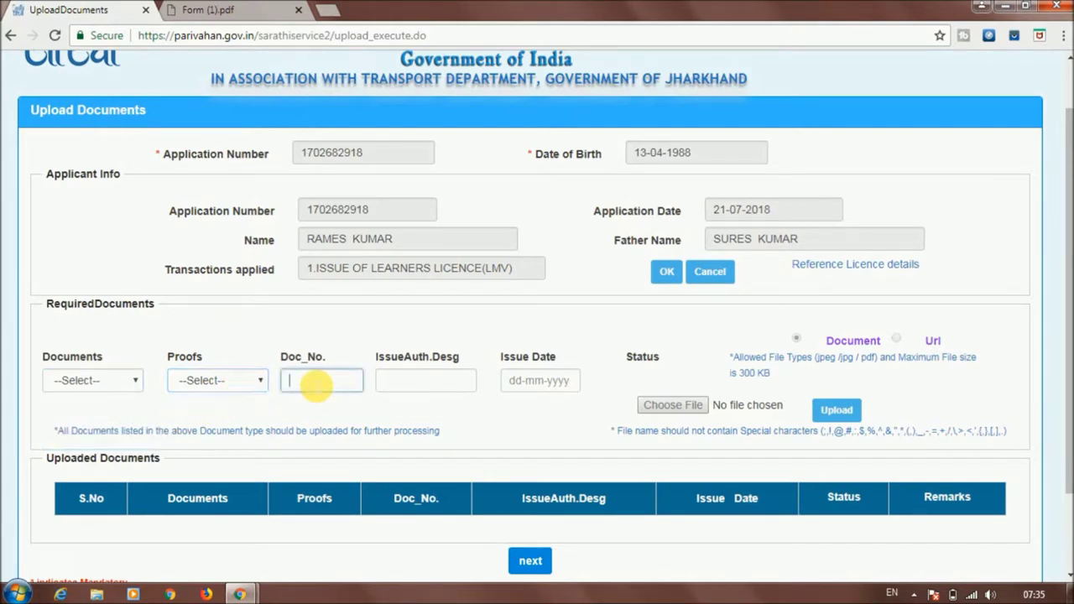
click(421, 386)
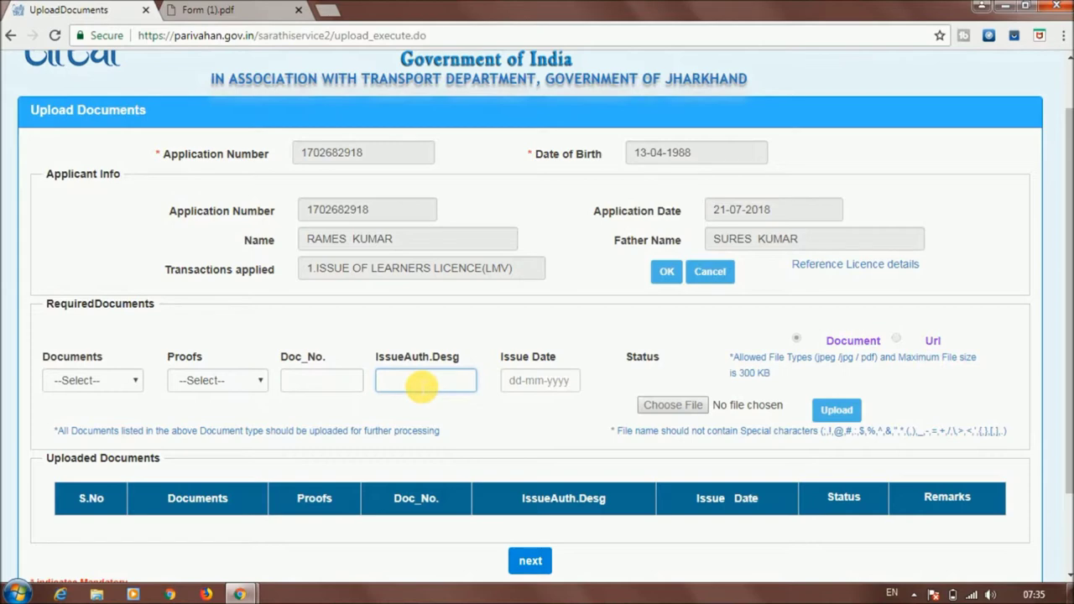
click(525, 380)
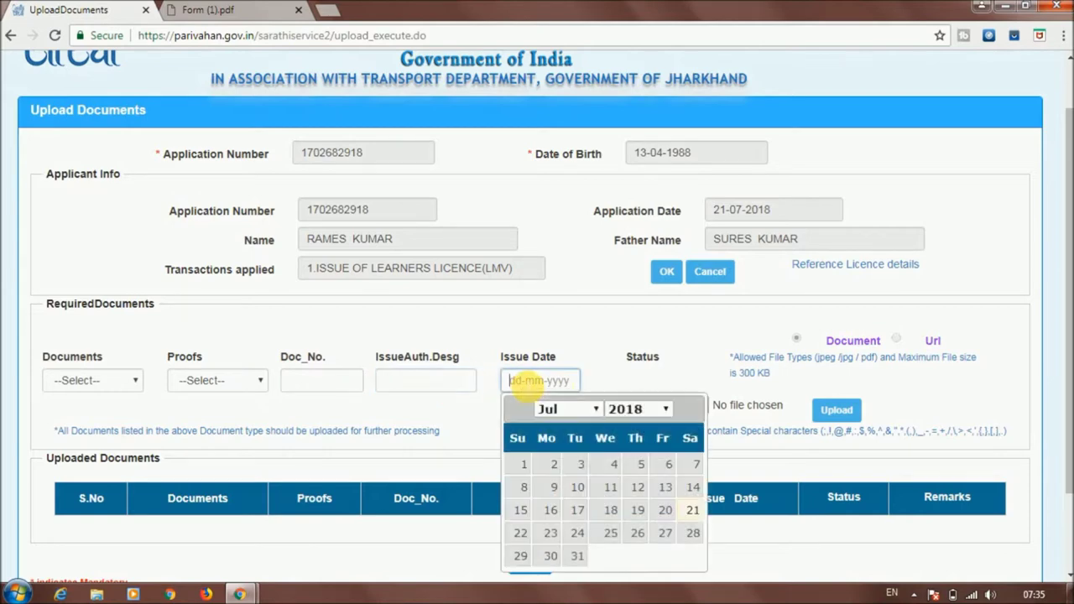
click(691, 364)
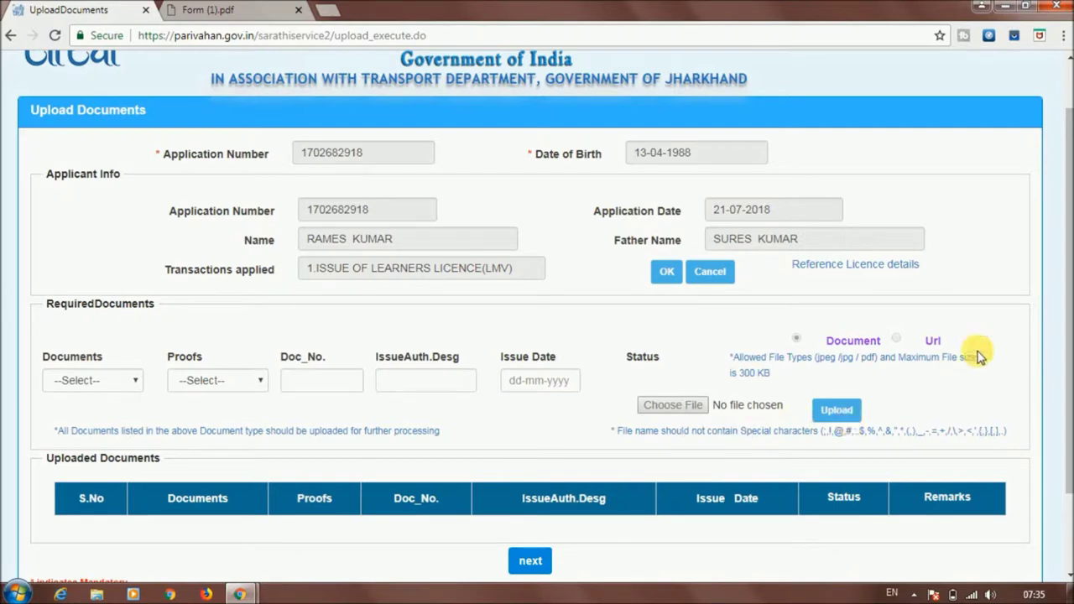
mouse_move(1064, 247)
mouse_down()
mouse_move(1064, 283)
mouse_move(1064, 266)
mouse_up()
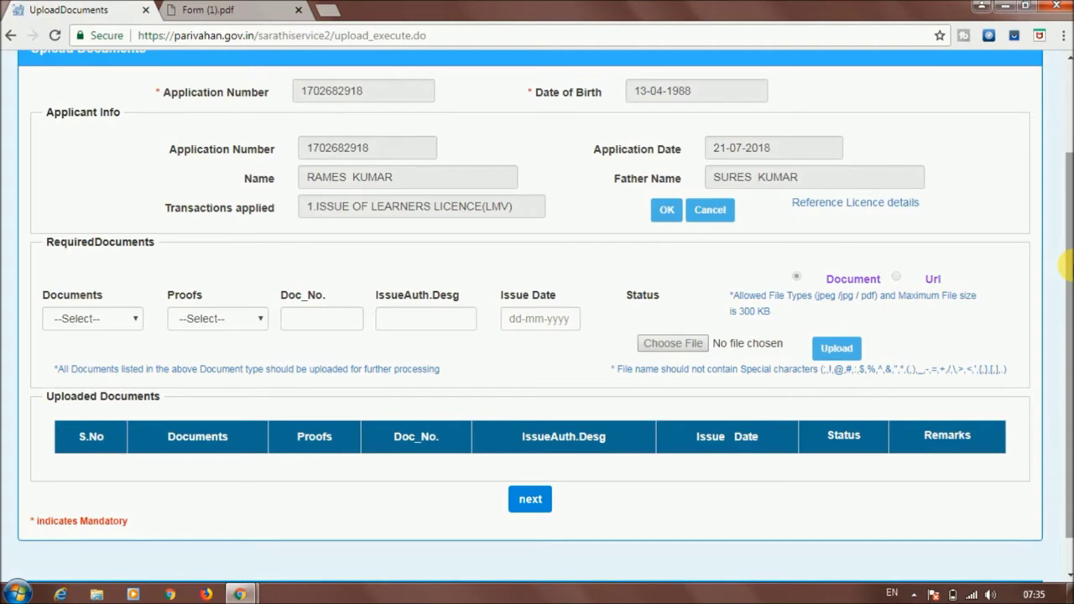
drag(1064, 266, 1064, 160)
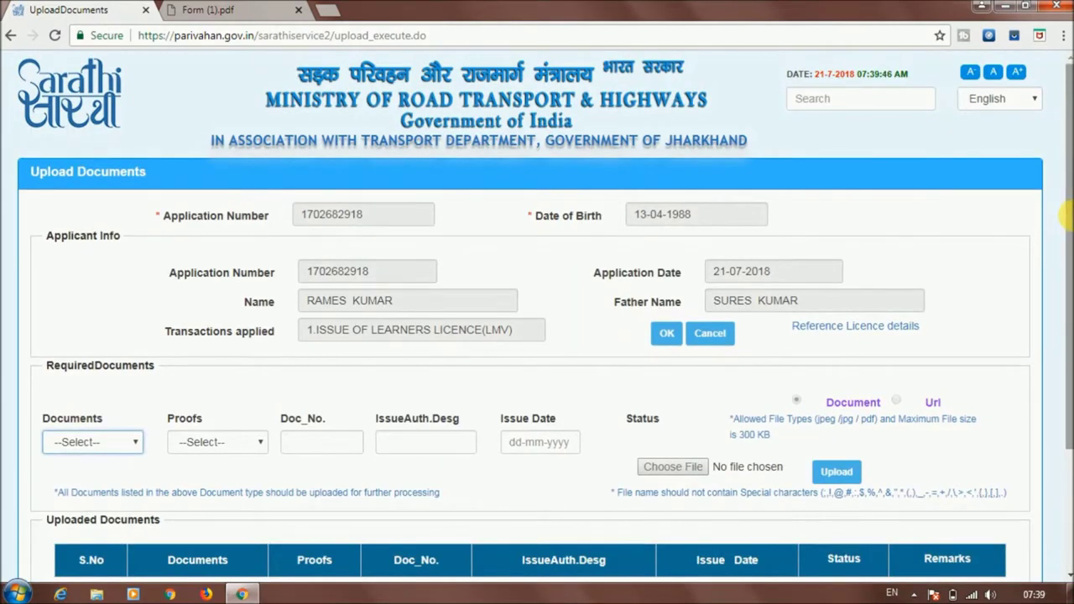
scroll(1010, 302, down, 3)
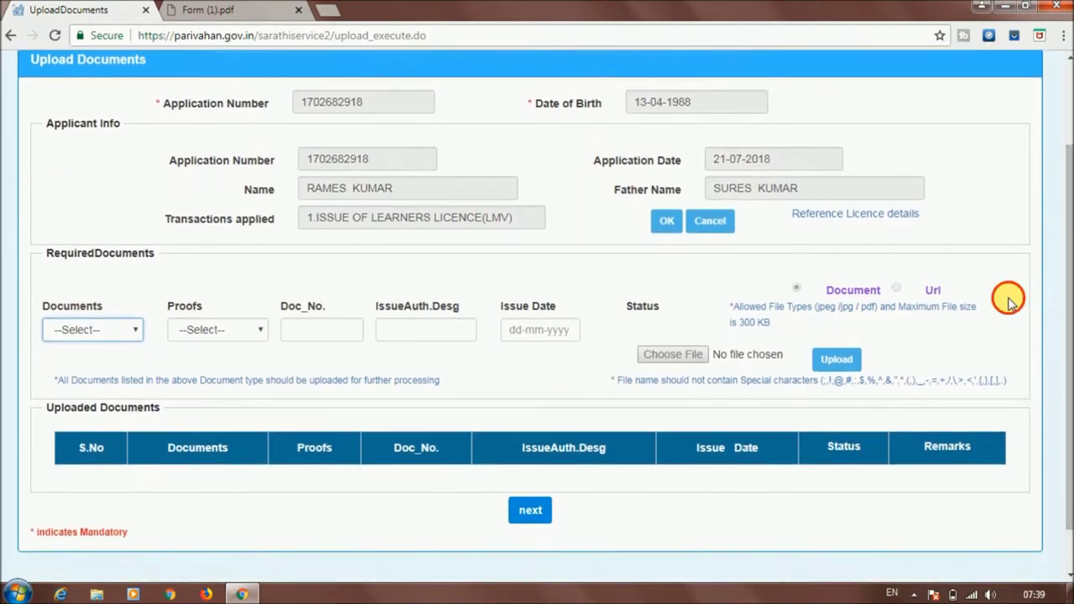
Set the document type to Age Proof with School/Educational/Transfer Certificate as the proof
click(1009, 300)
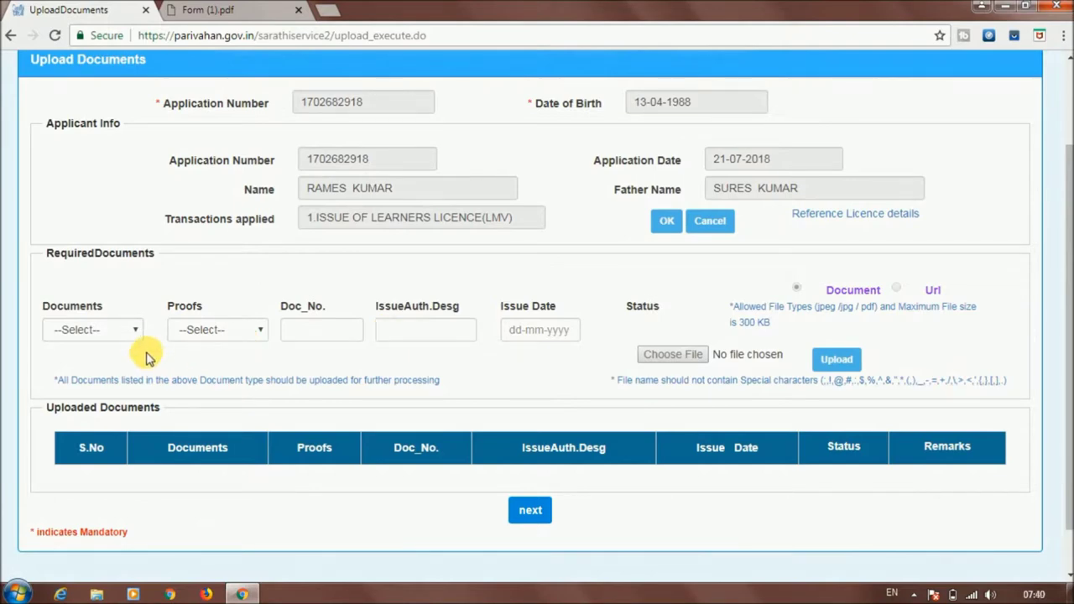
click(130, 330)
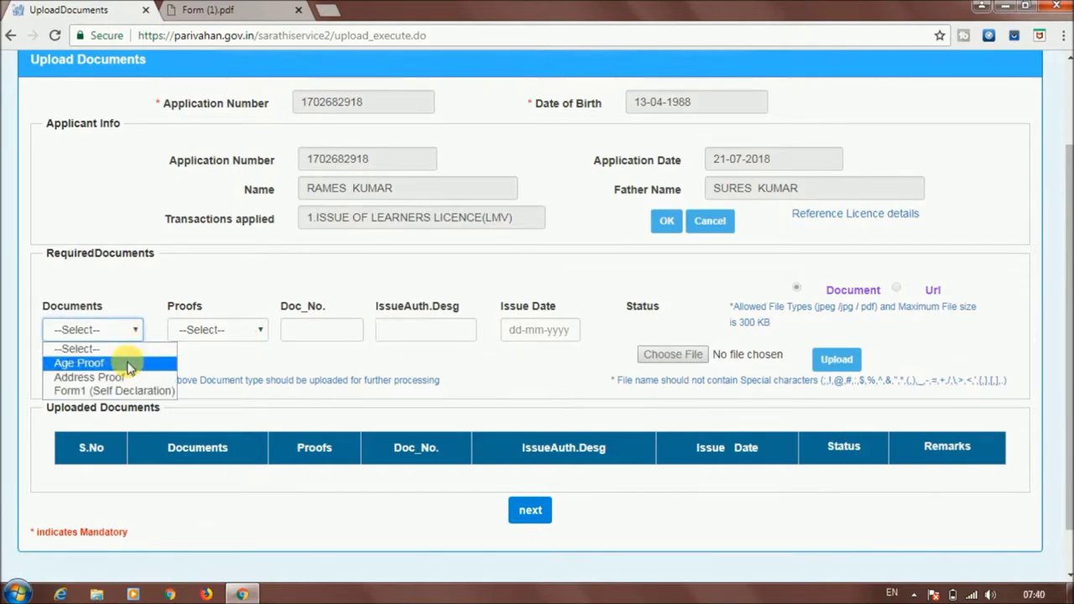
click(105, 362)
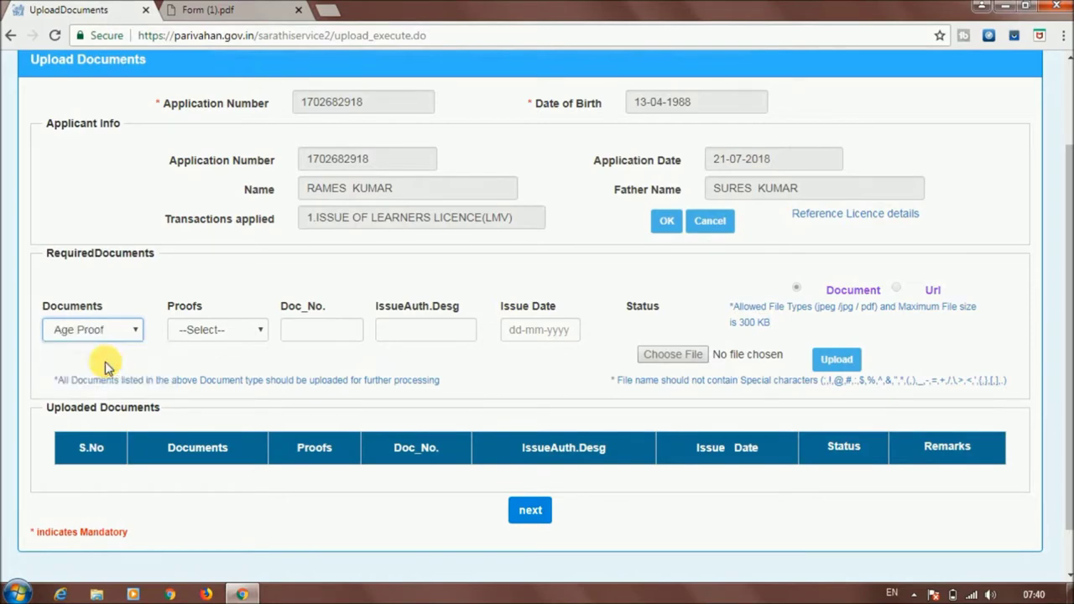
click(232, 328)
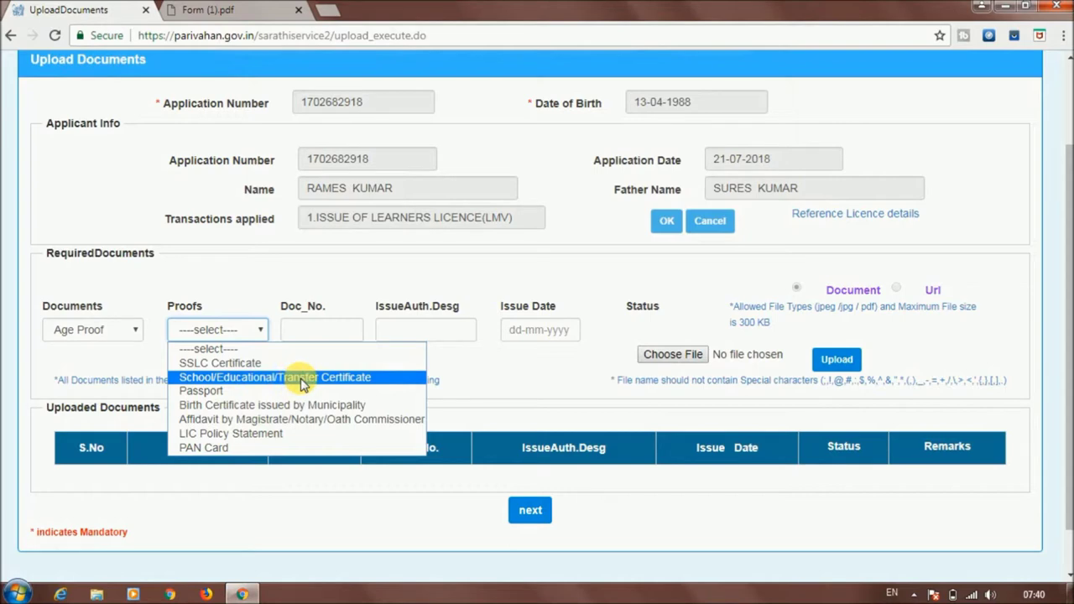
click(302, 379)
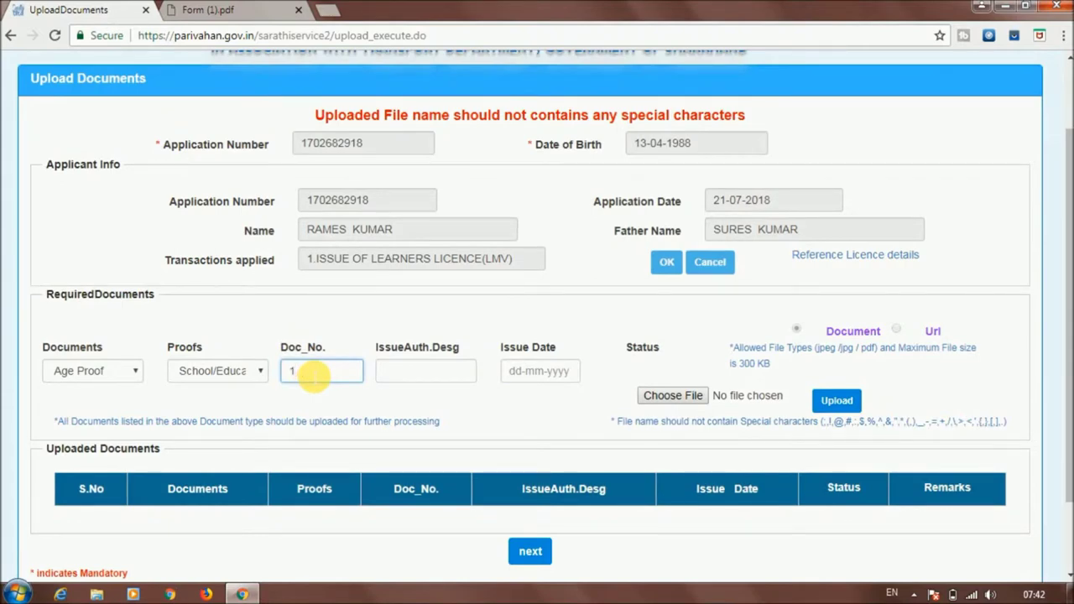
click(409, 376)
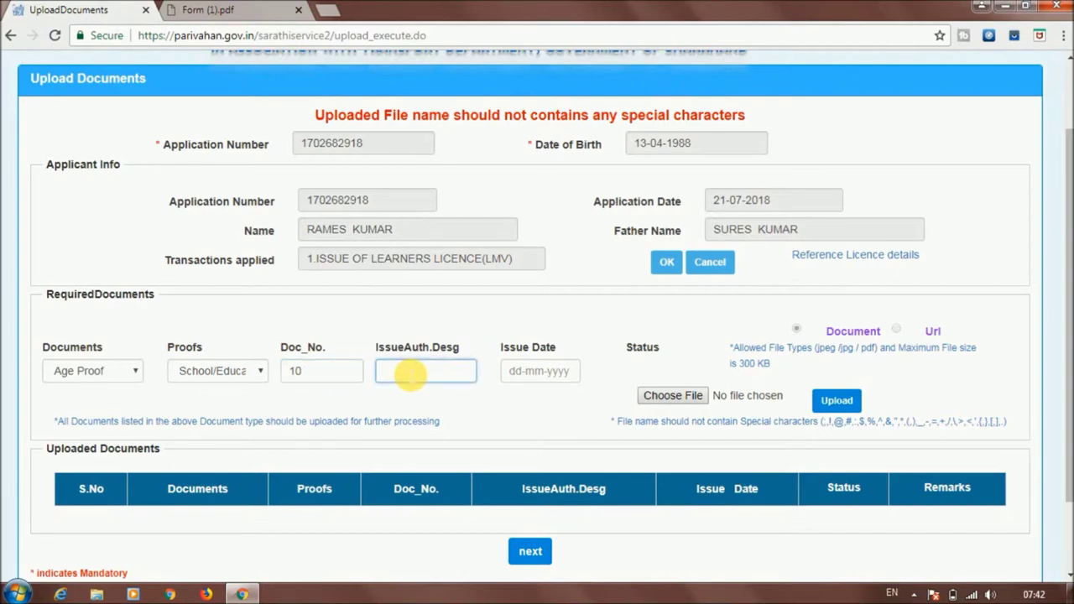
In the age proof's Issue Date calendar, pick year 2004, month May and day 4
click(526, 375)
click(645, 404)
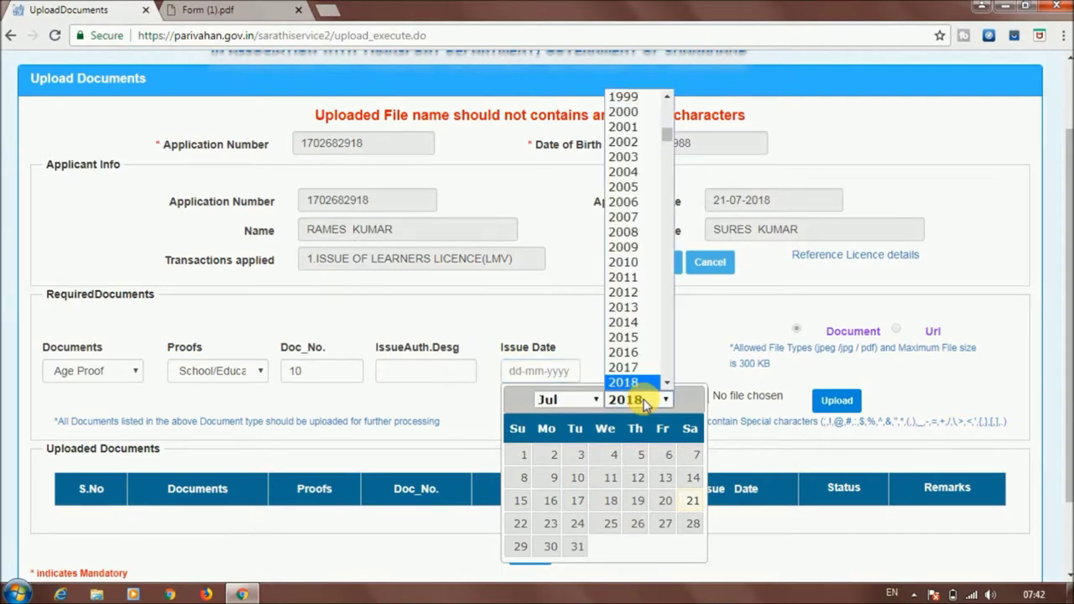
click(638, 172)
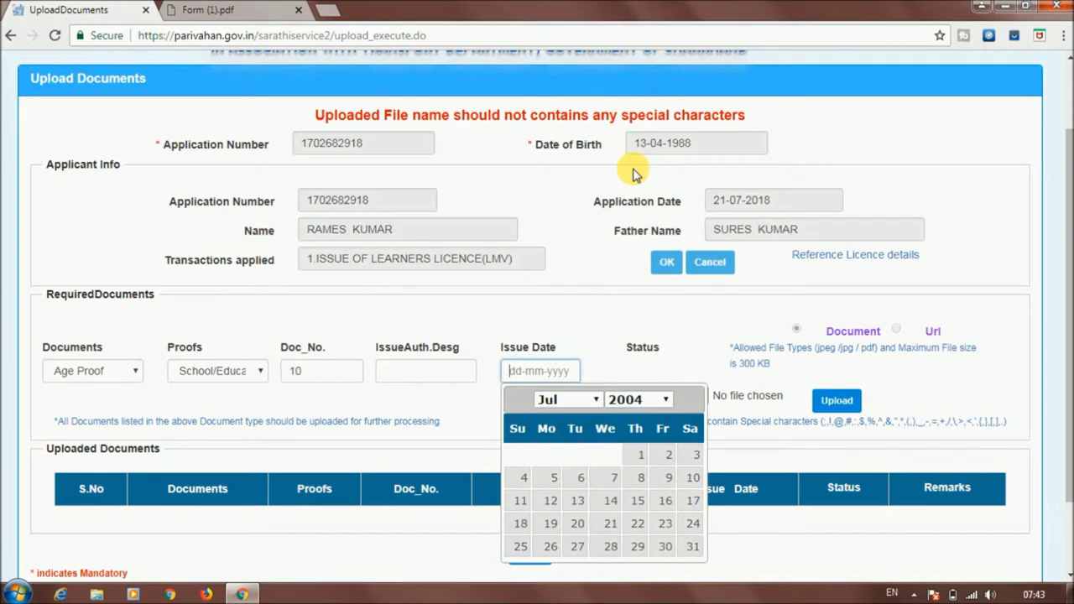
click(589, 401)
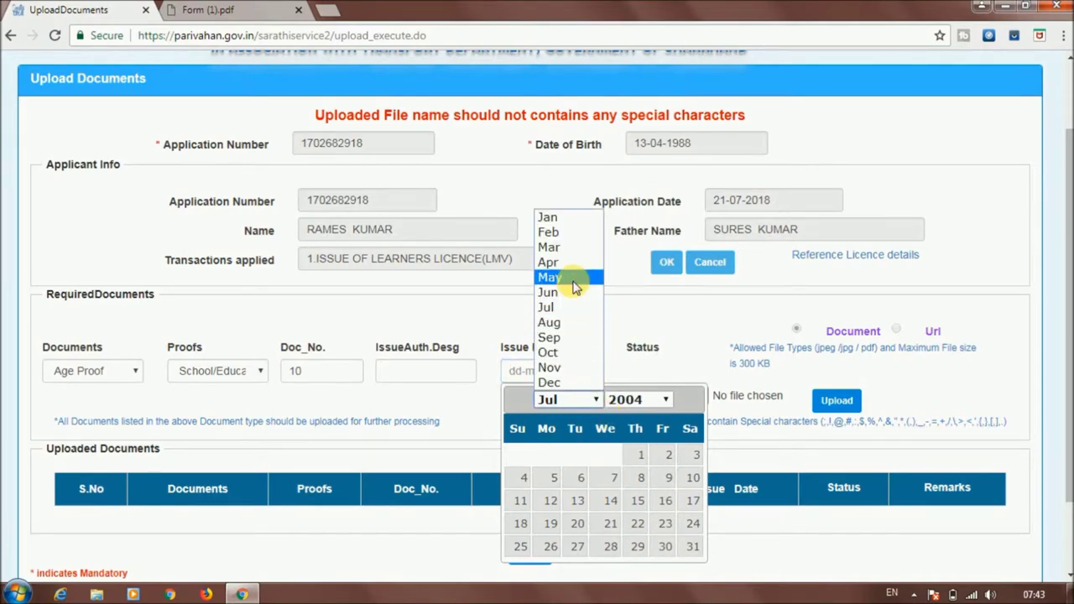
click(574, 278)
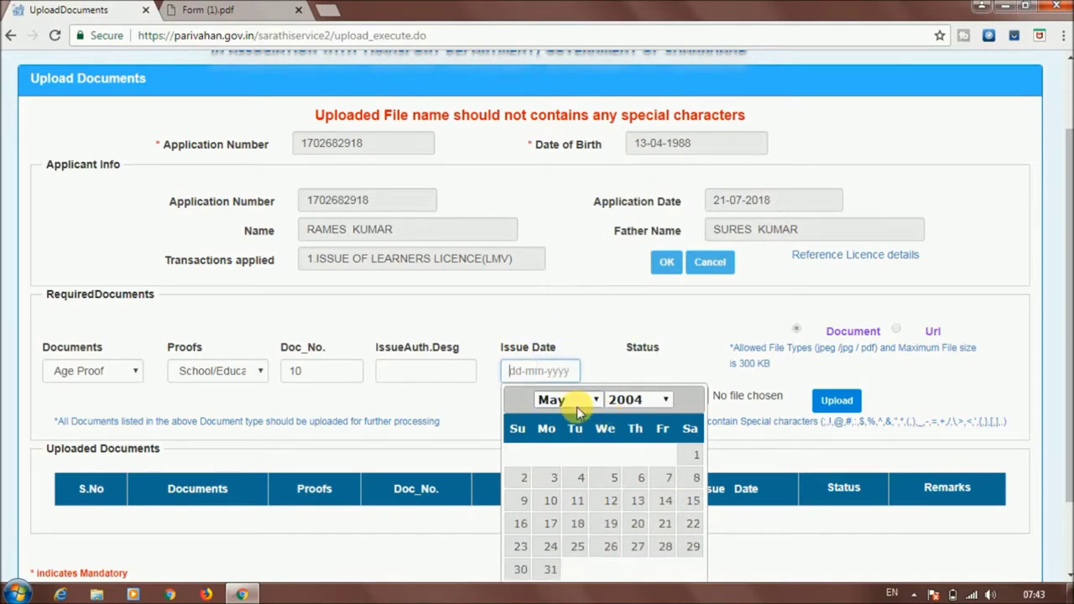
click(580, 480)
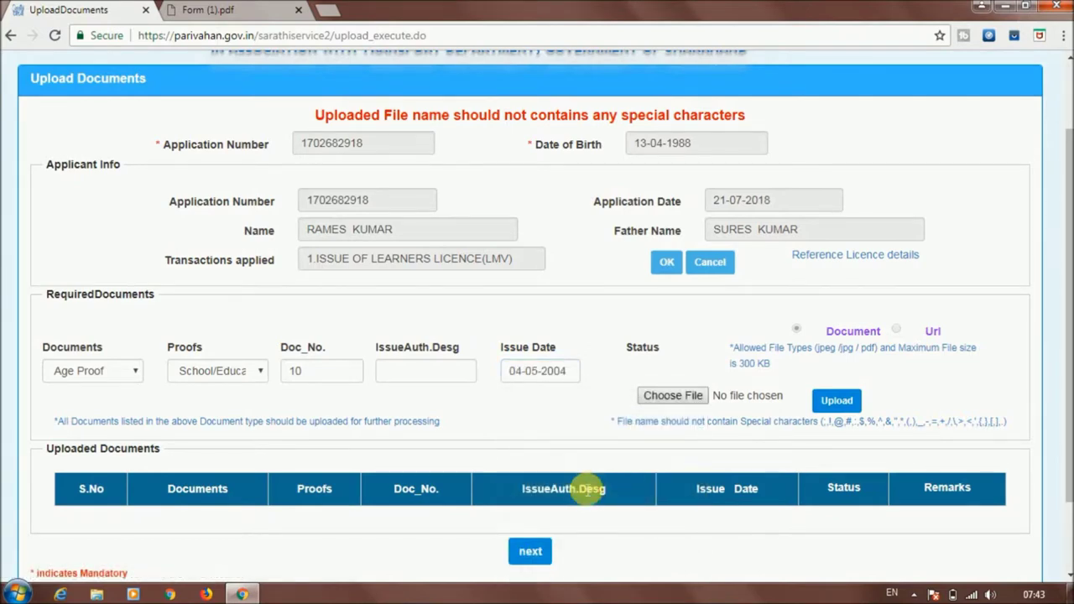
Choose the Ageproof file, upload it, and confirm the age proof upload
click(681, 398)
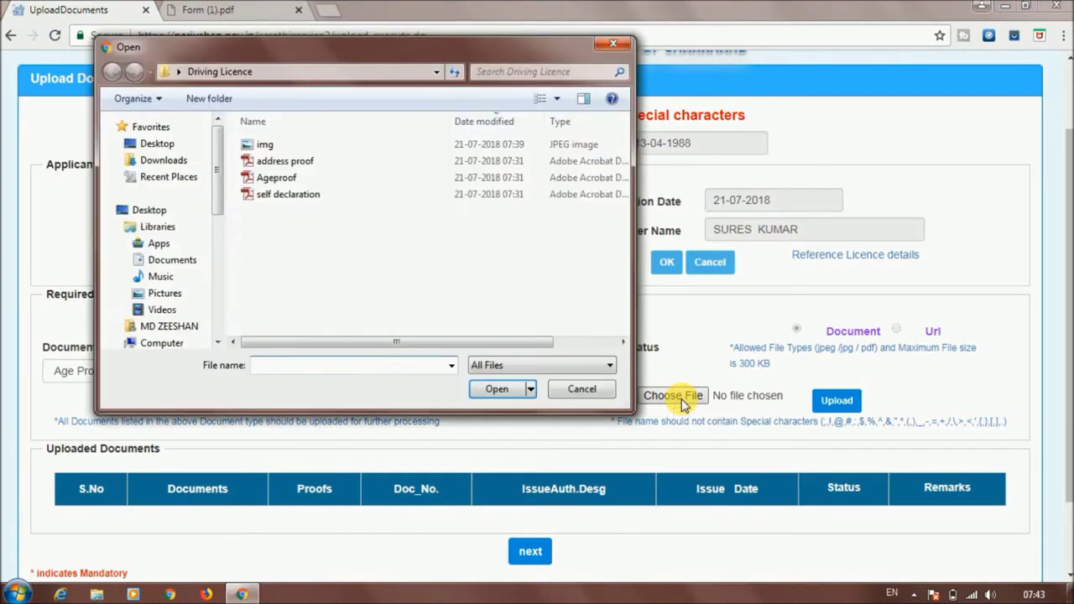
click(289, 177)
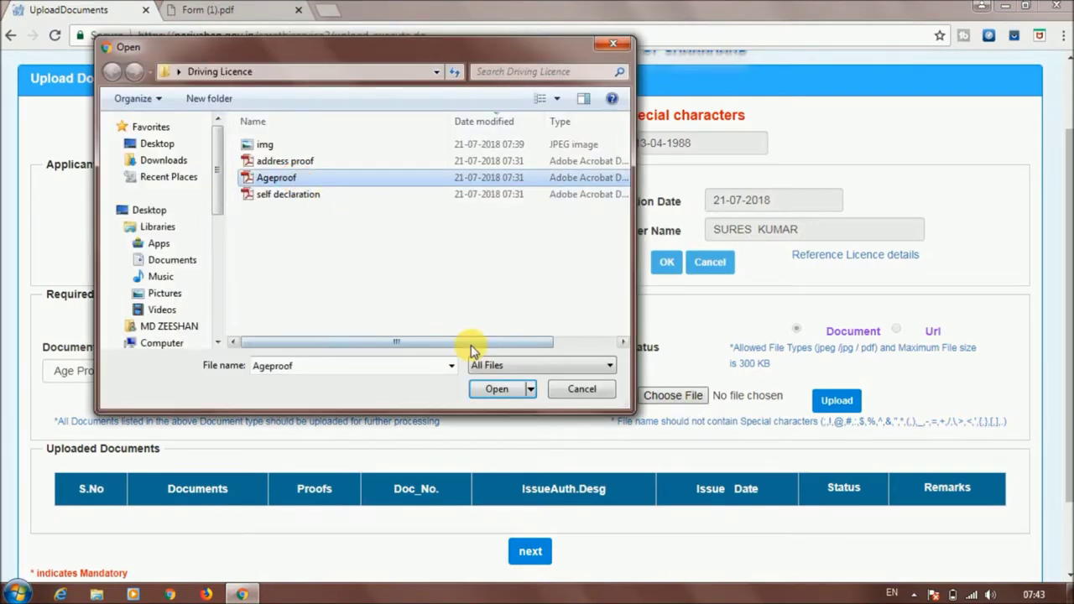
click(493, 388)
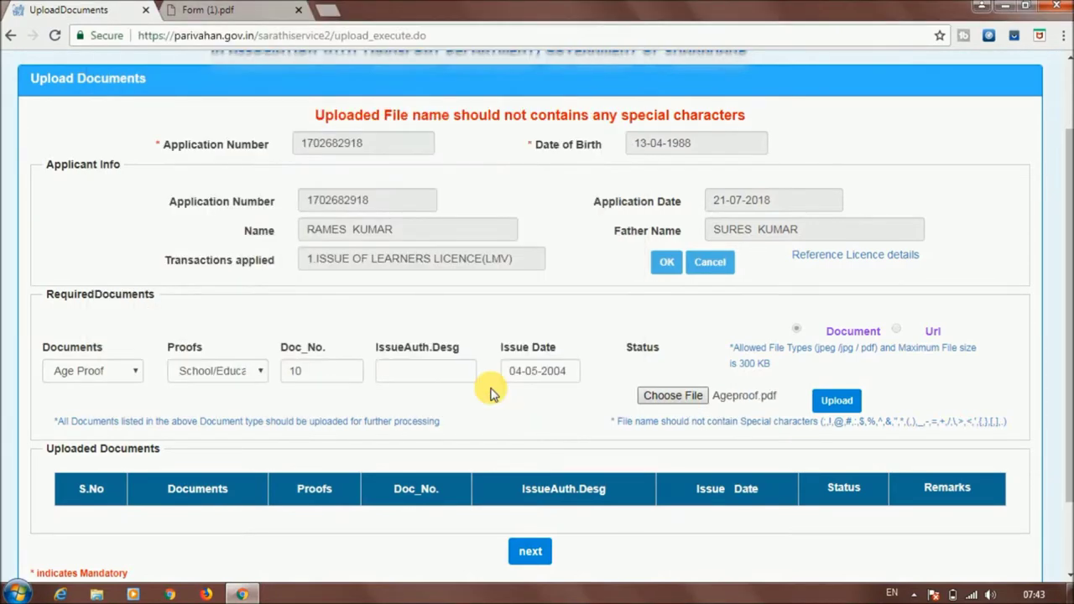
click(836, 401)
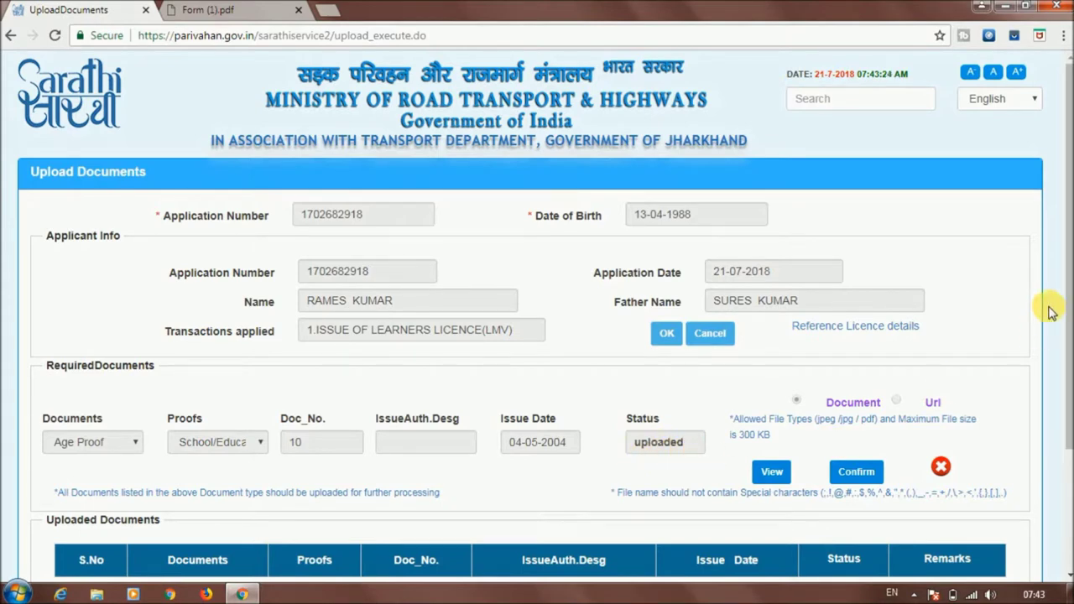
scroll(1069, 243, down, 3)
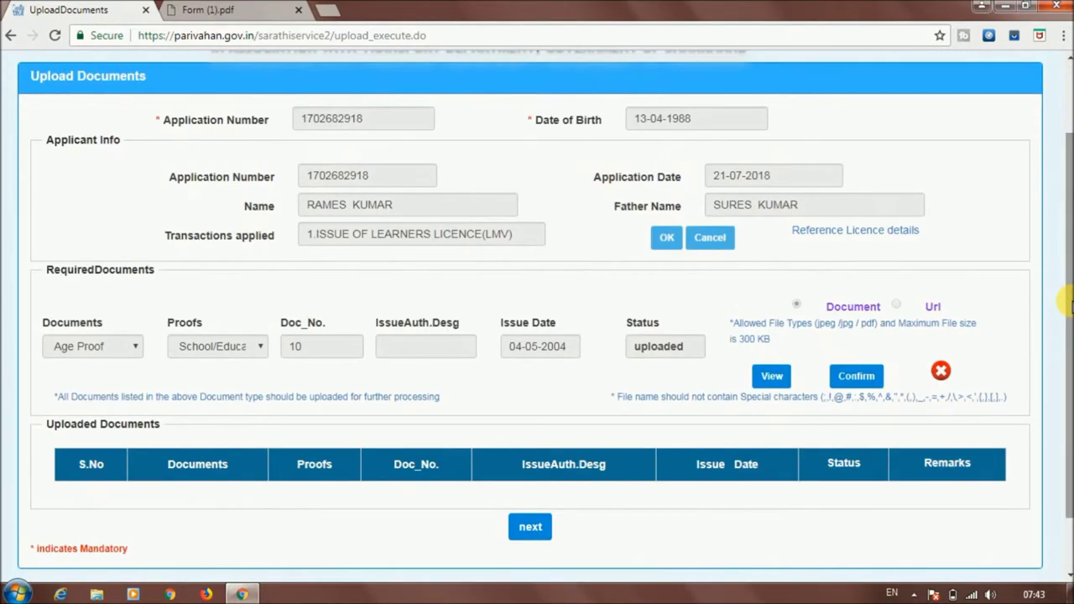
scroll(1065, 274, up, 1)
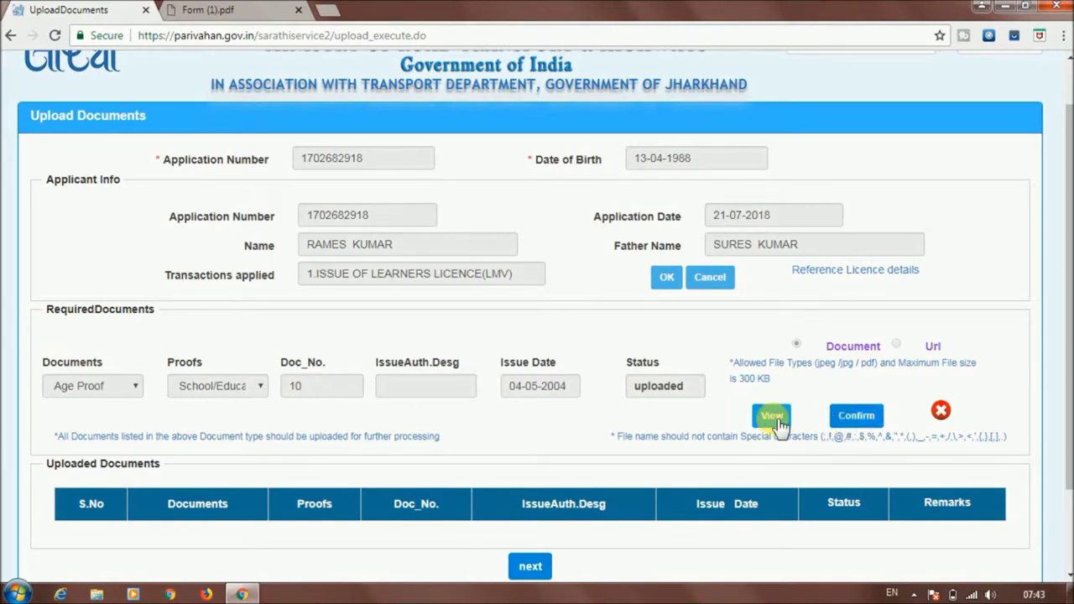
click(859, 423)
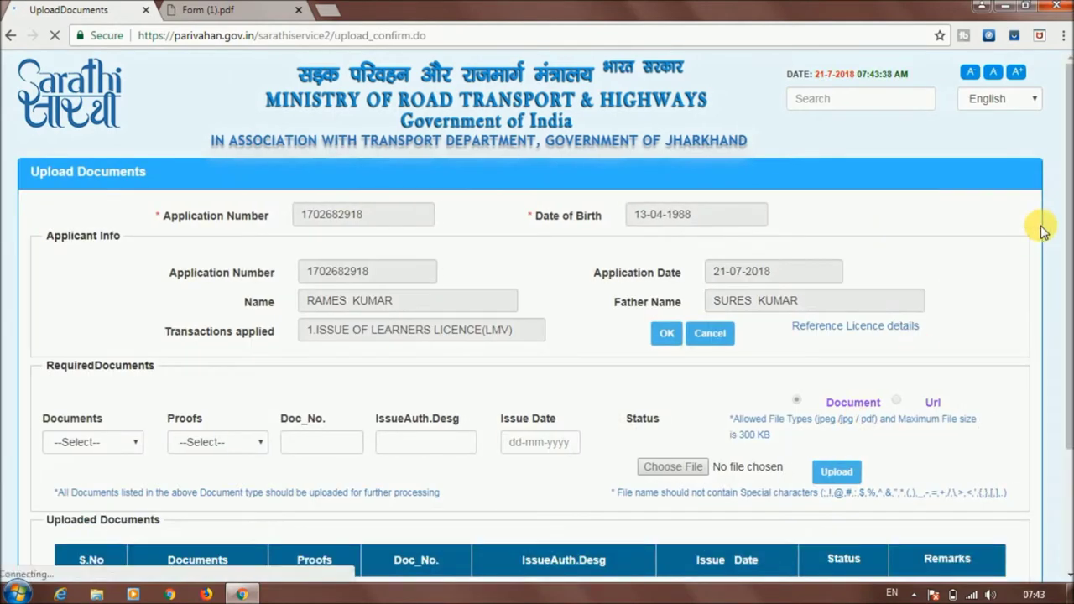
Set the document type to Address Proof with Electricity Bill as the proof
scroll(1065, 249, down, 2)
mouse_move(1067, 262)
mouse_down()
mouse_move(1067, 243)
mouse_move(1067, 285)
mouse_move(1067, 220)
mouse_move(1067, 252)
mouse_up()
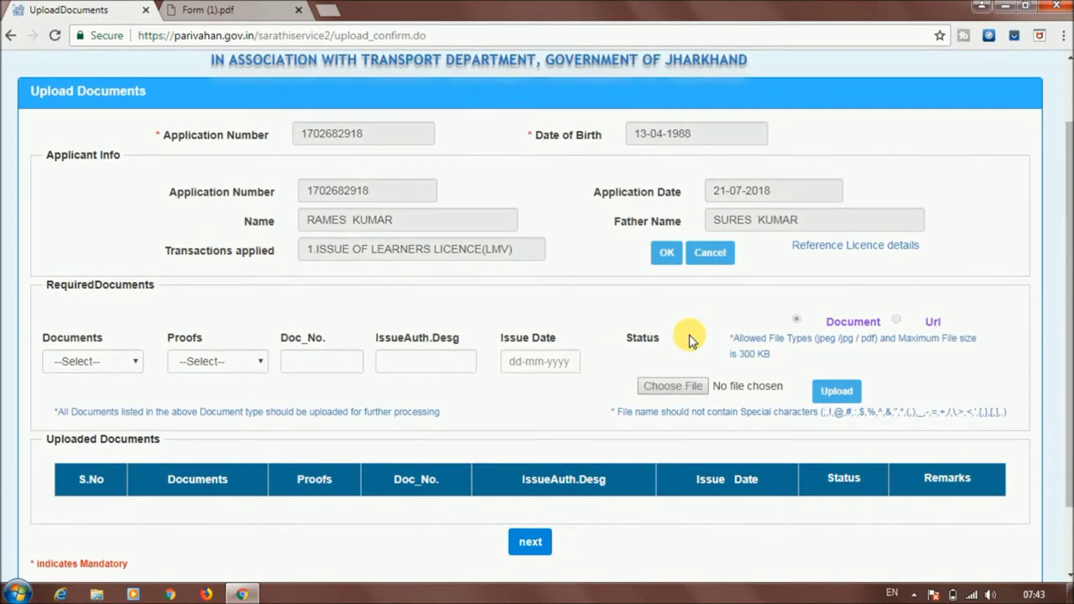
click(132, 366)
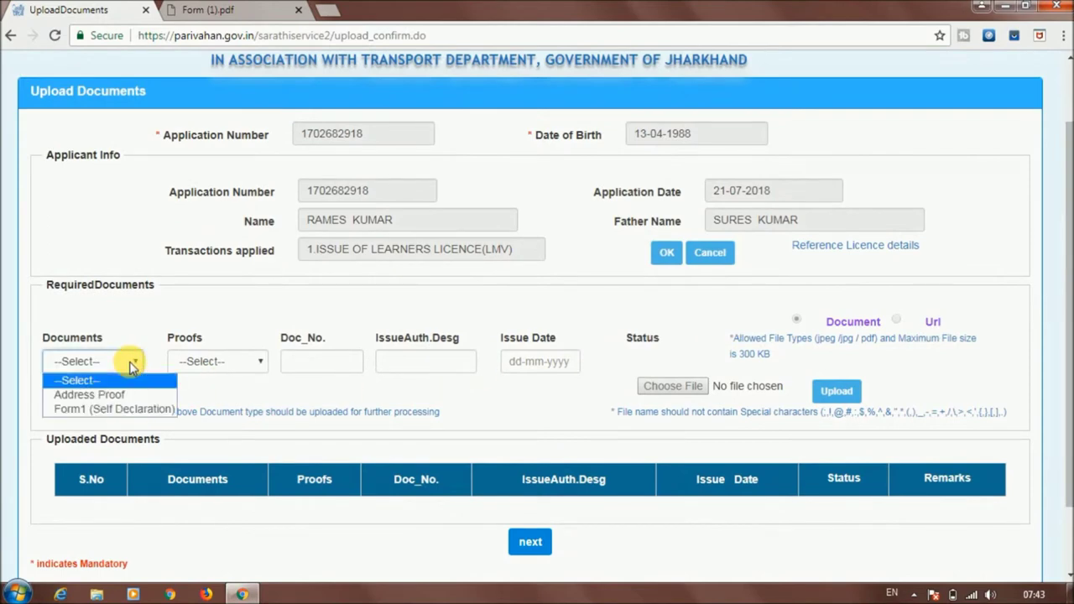
click(130, 394)
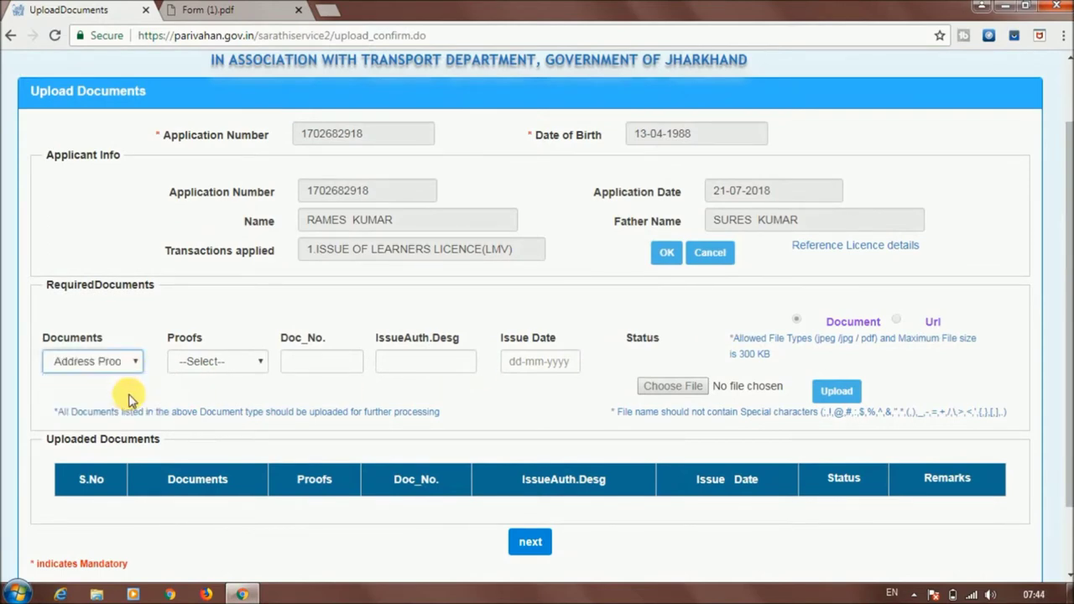
click(220, 365)
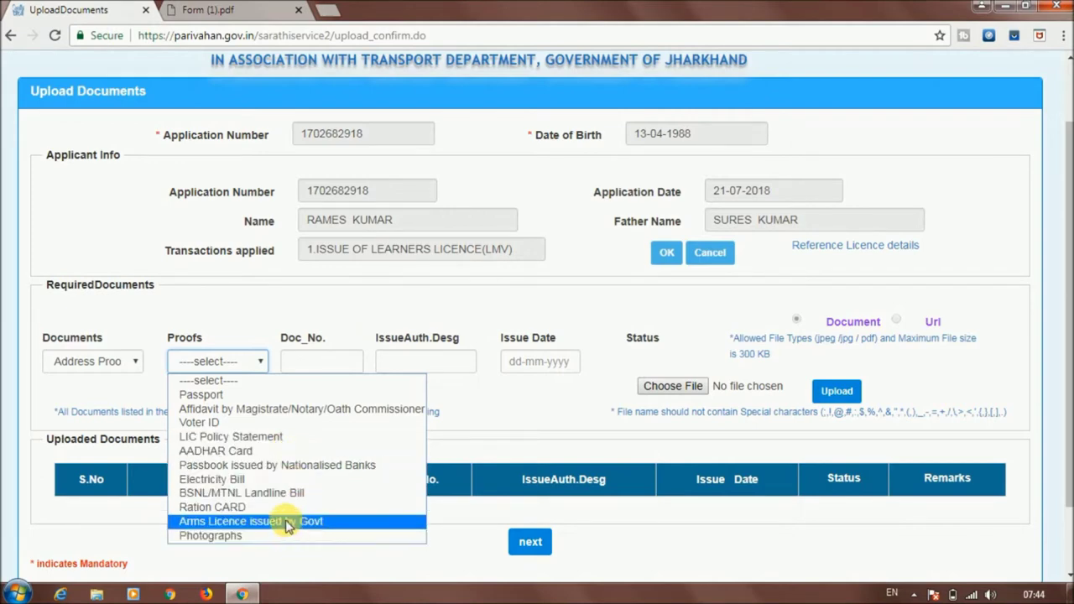
click(259, 483)
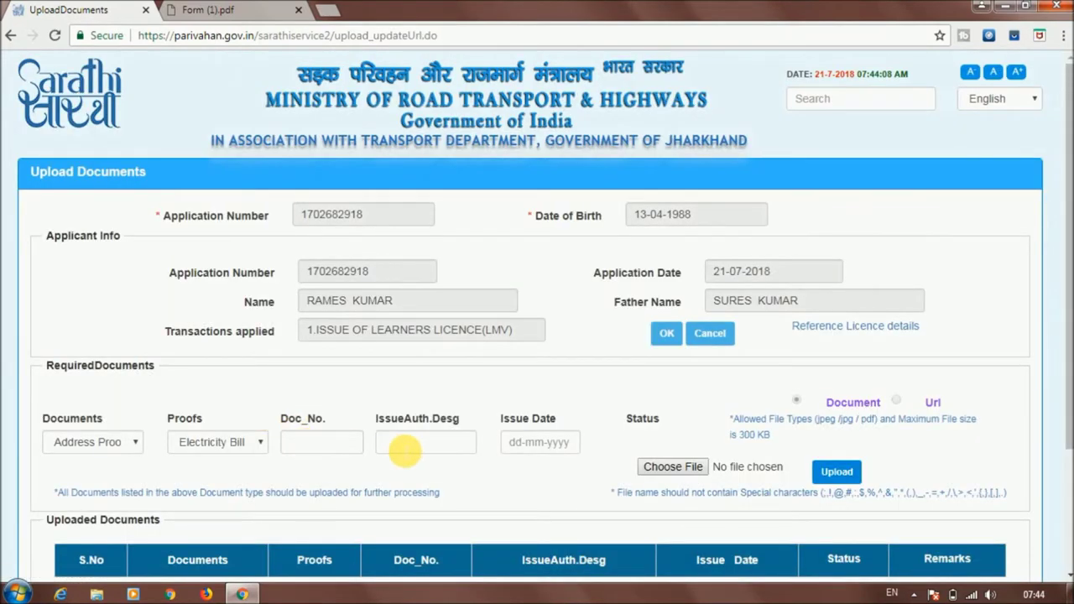
Set the address proof's Issue Date to 12 July 2017
click(544, 444)
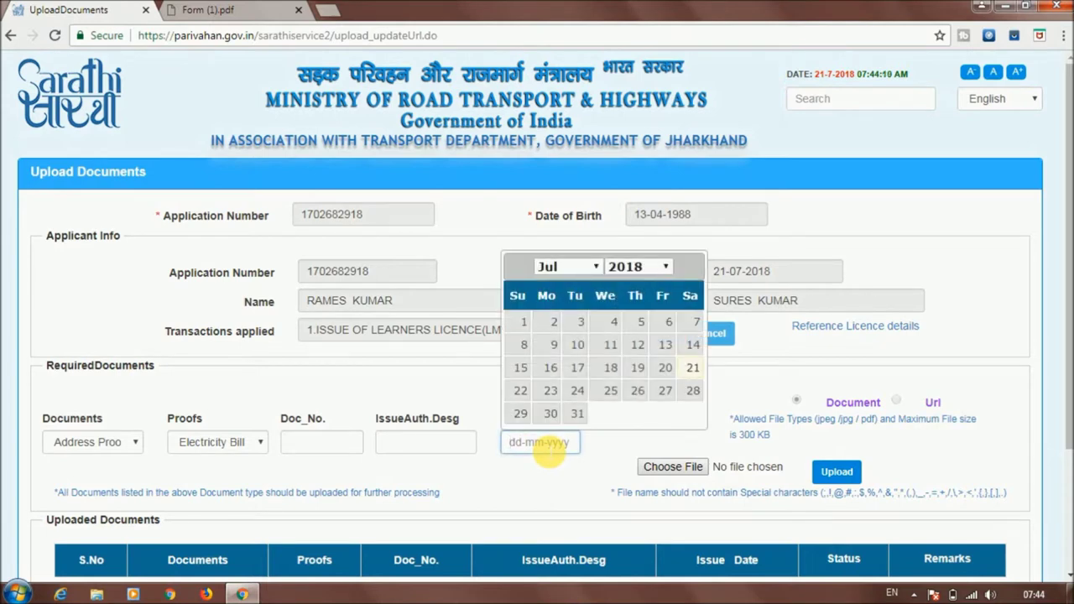
click(656, 267)
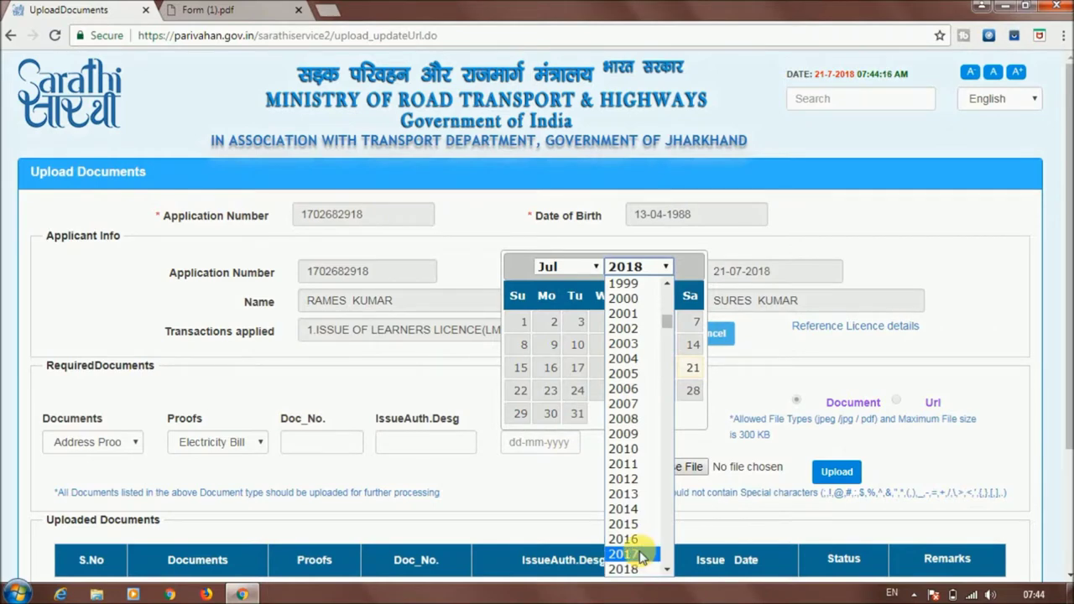
click(642, 554)
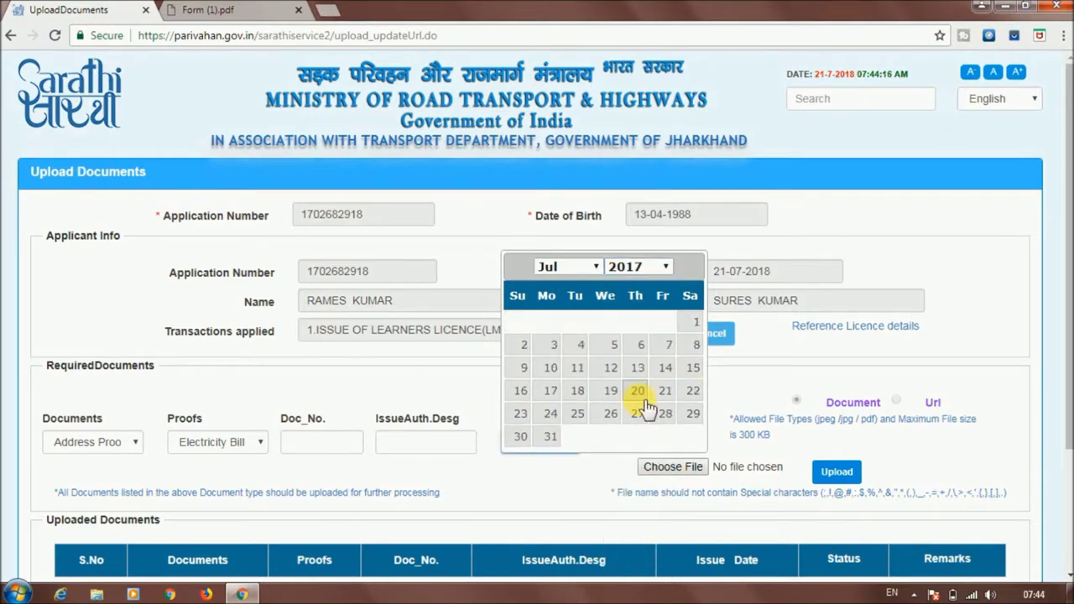
click(612, 369)
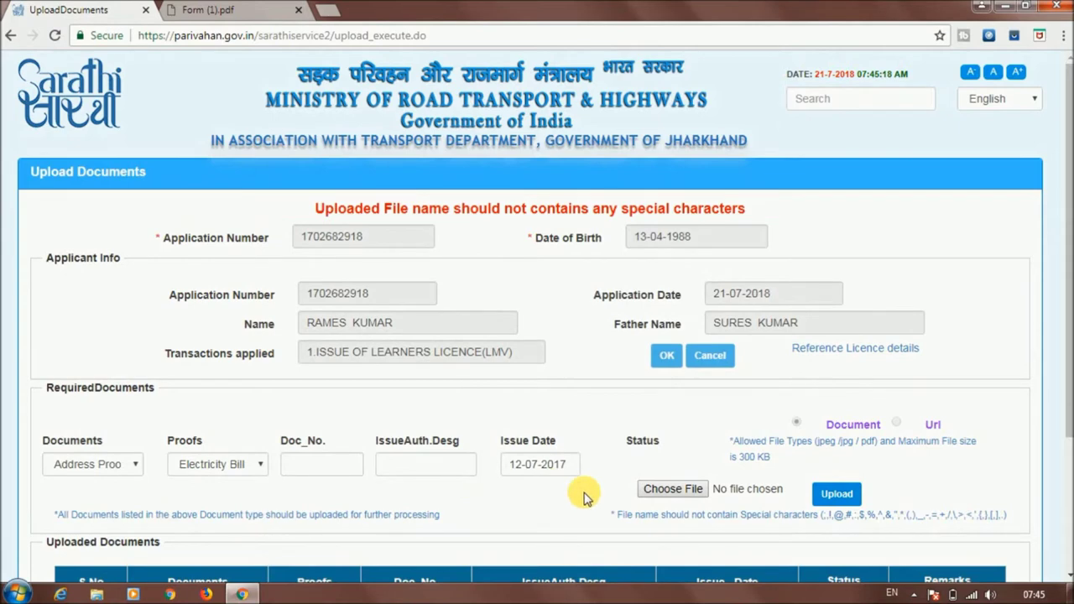
Attach addressproof.pdf as the Address Proof, upload it and confirm the upload
click(650, 489)
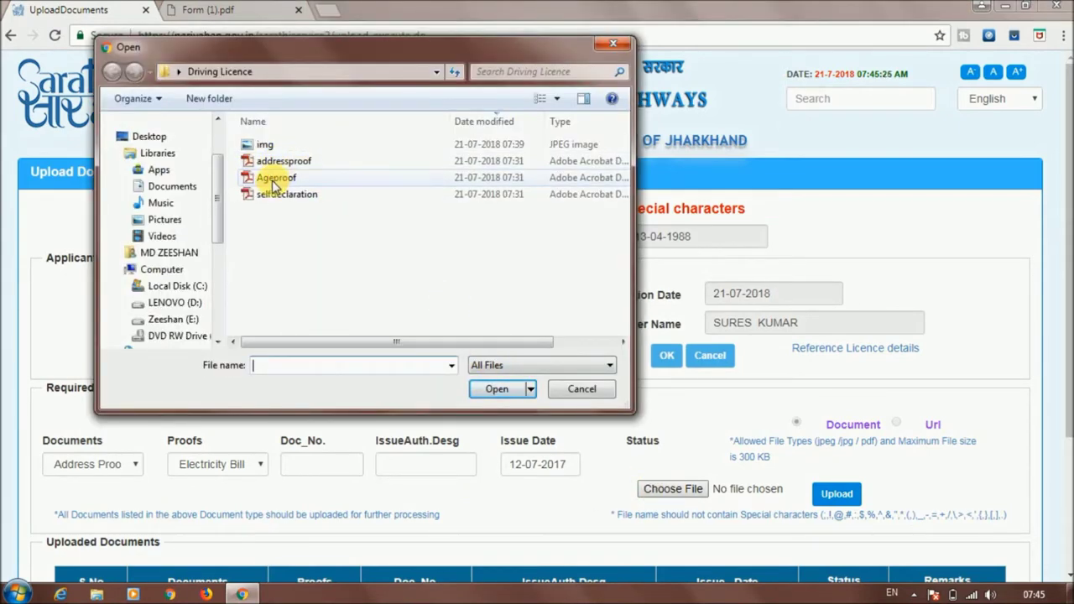
click(273, 161)
click(497, 388)
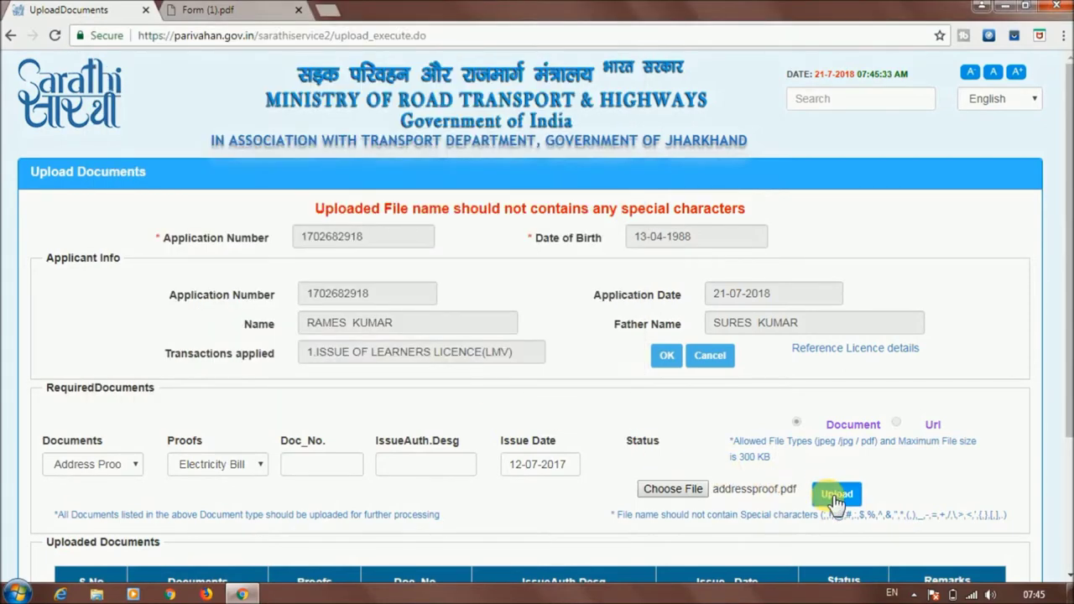
click(837, 497)
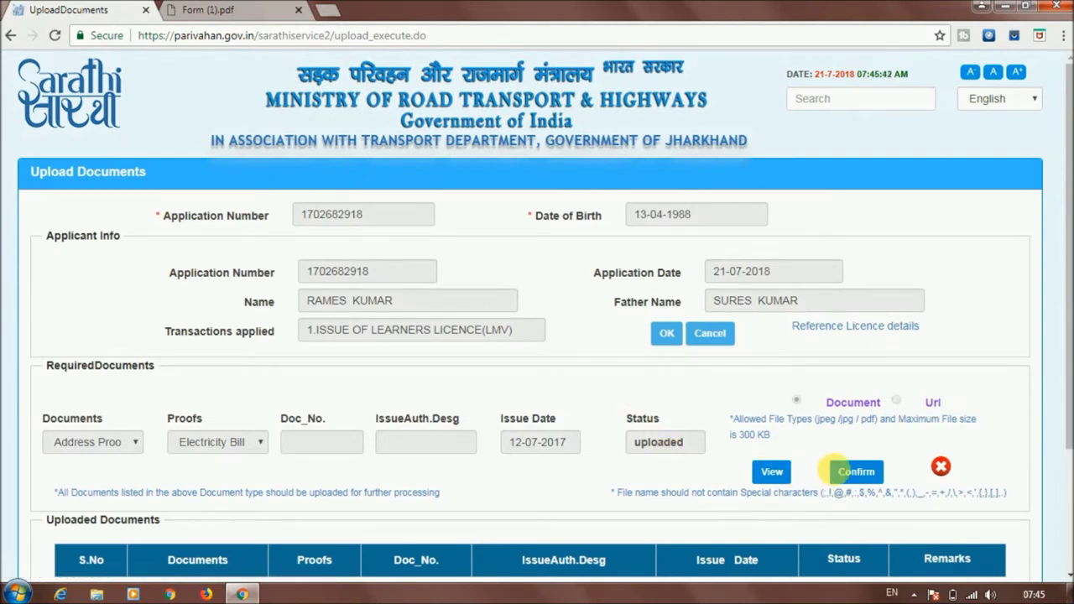
click(856, 472)
scroll(1069, 352, down, 1)
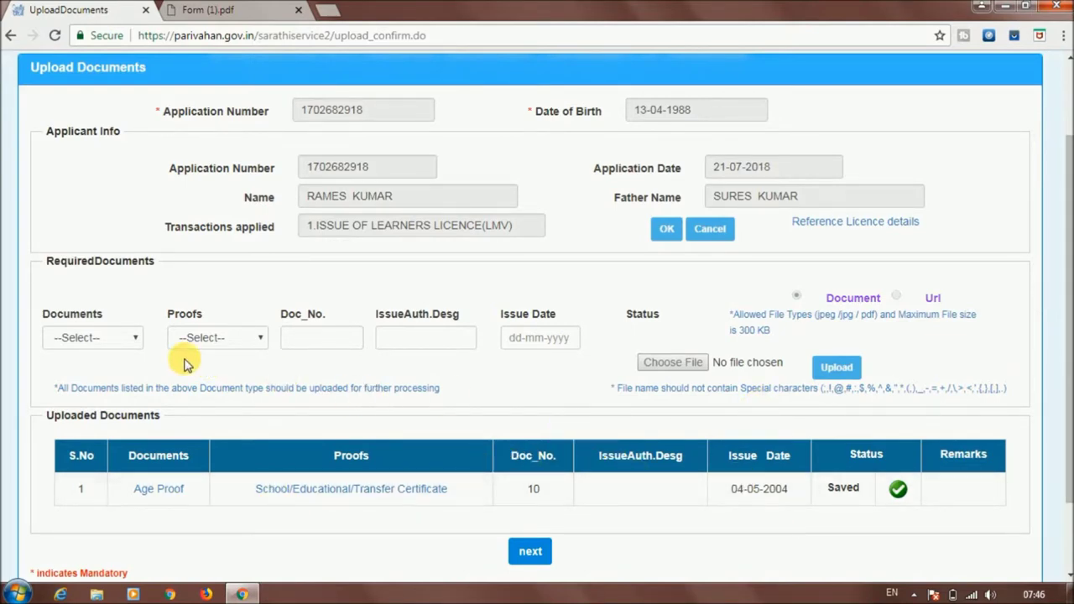
Set Form1 (Self Declaration) as the document and proof type, with issue date 20 July 2018
click(132, 337)
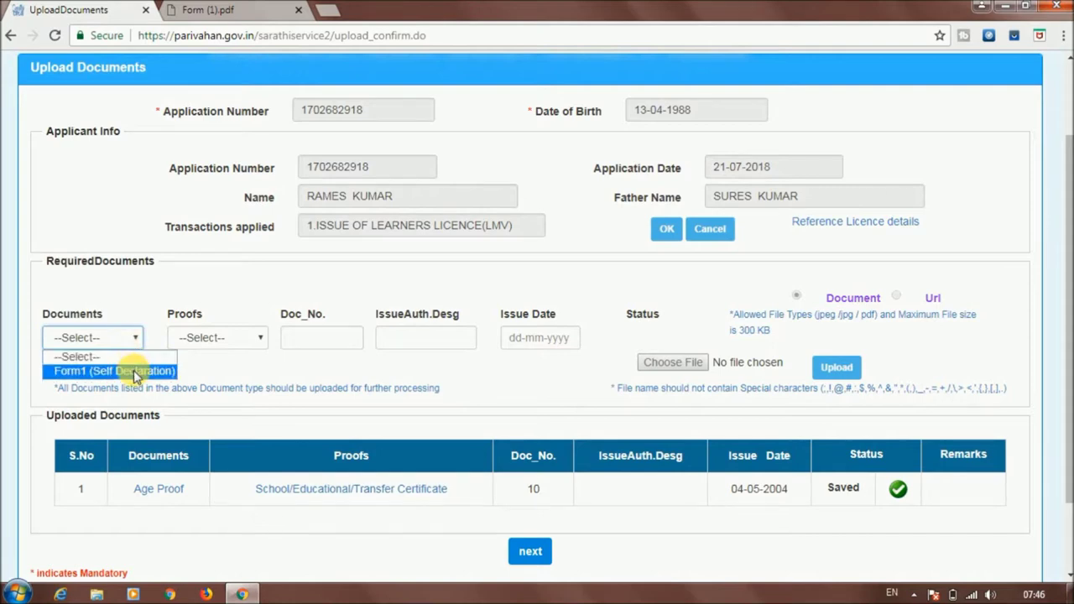
click(134, 371)
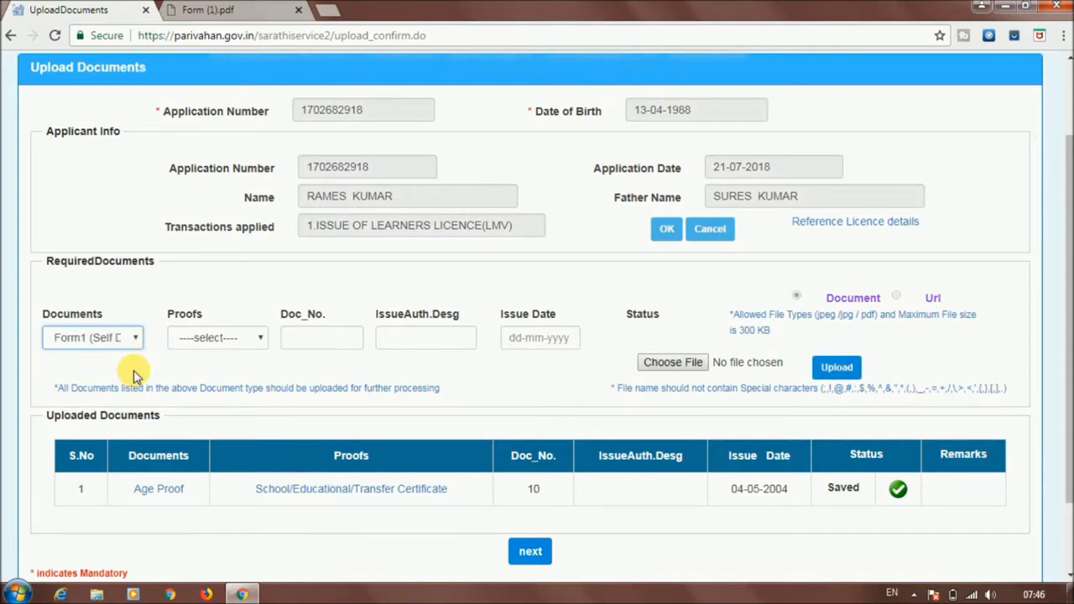
click(241, 340)
click(246, 371)
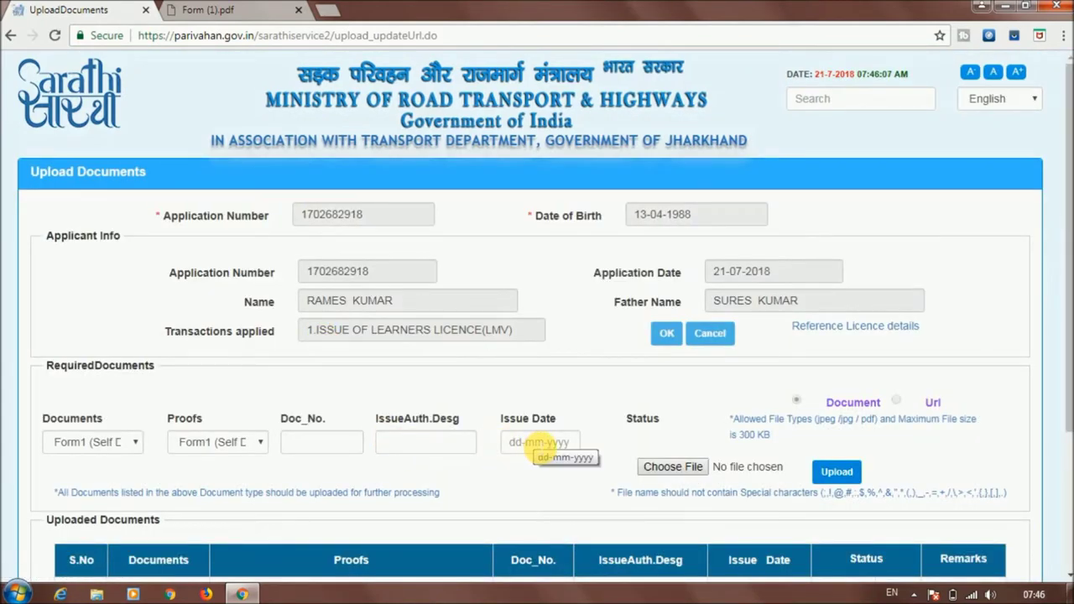
click(537, 447)
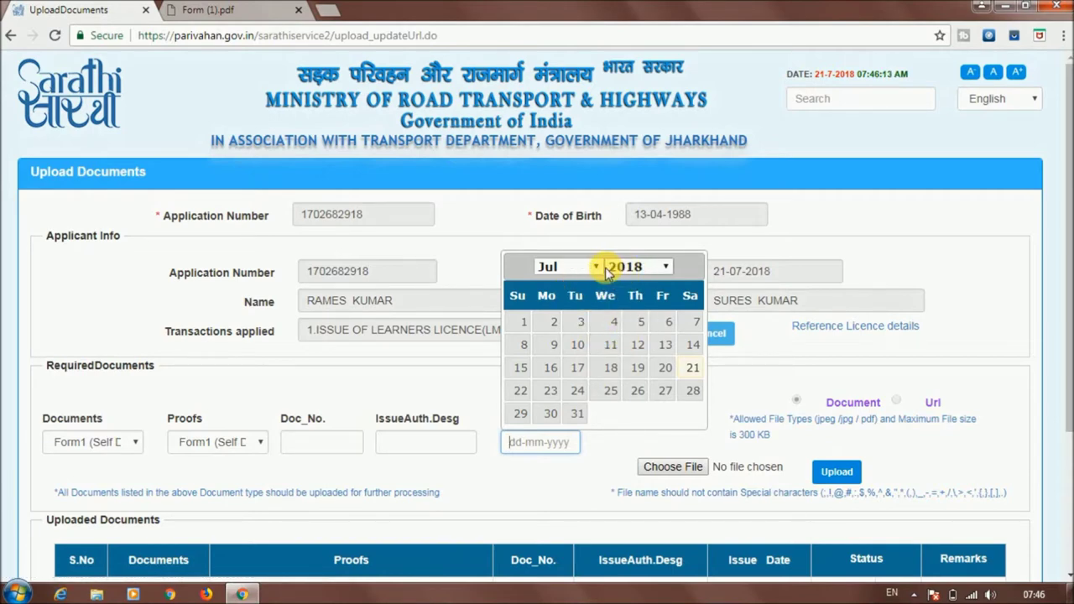
click(666, 369)
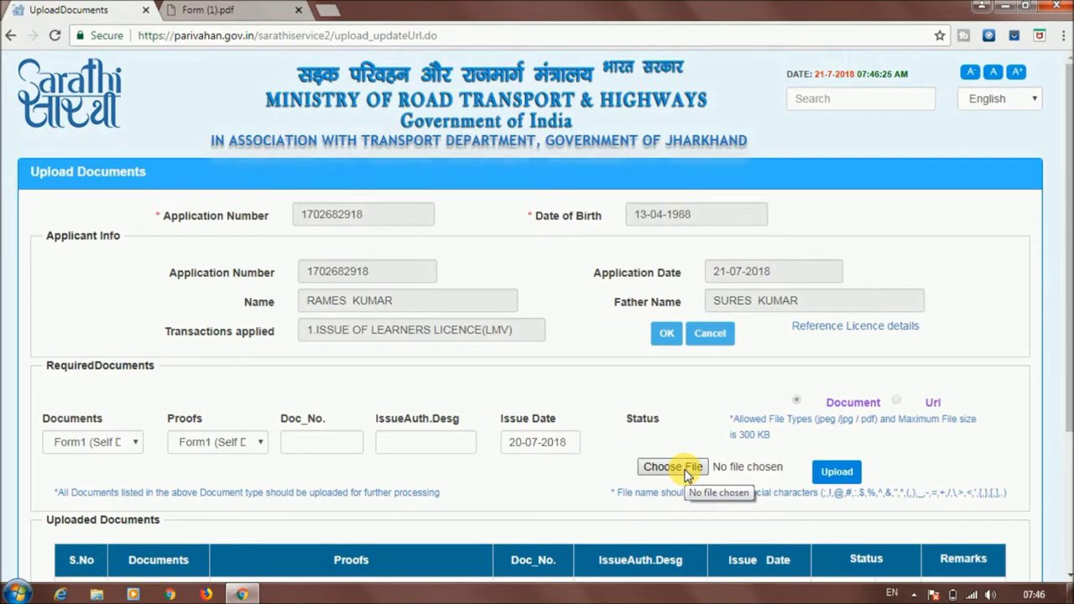
Attach selfdeclaration.pdf and upload it
click(686, 474)
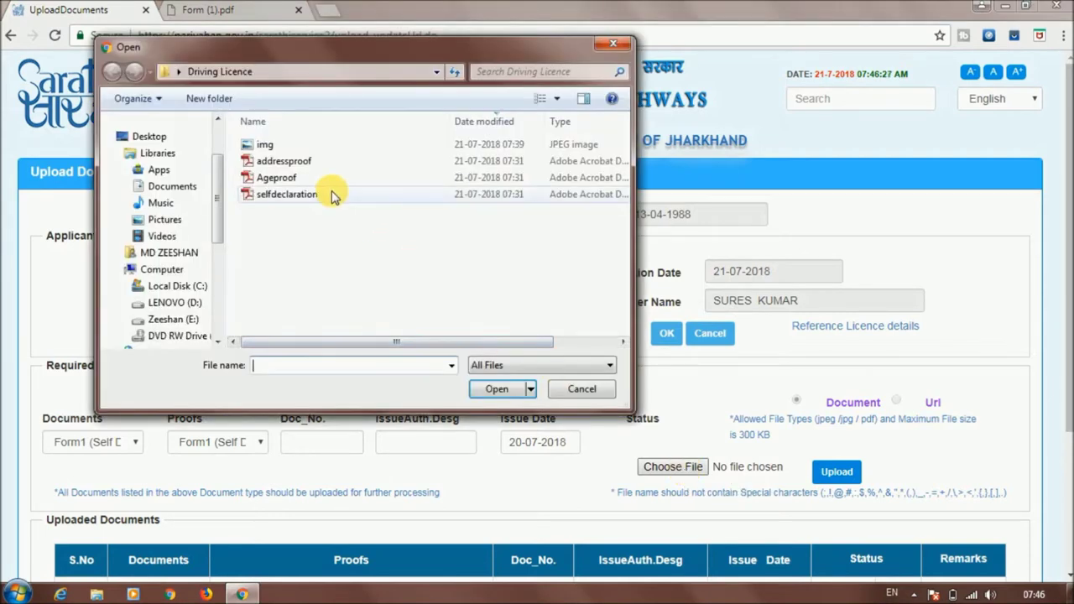
click(332, 194)
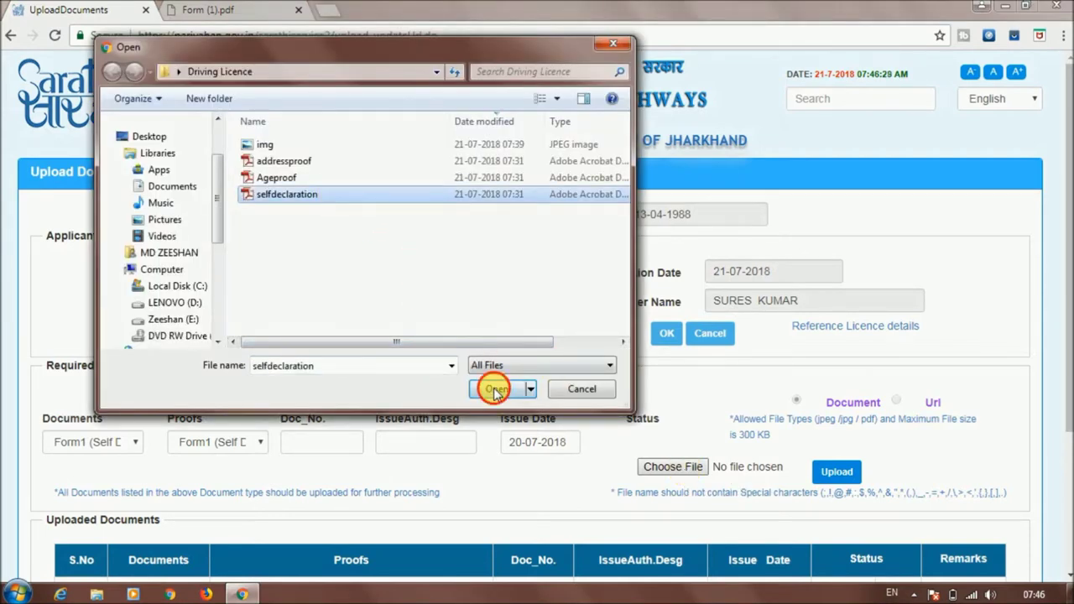
click(495, 390)
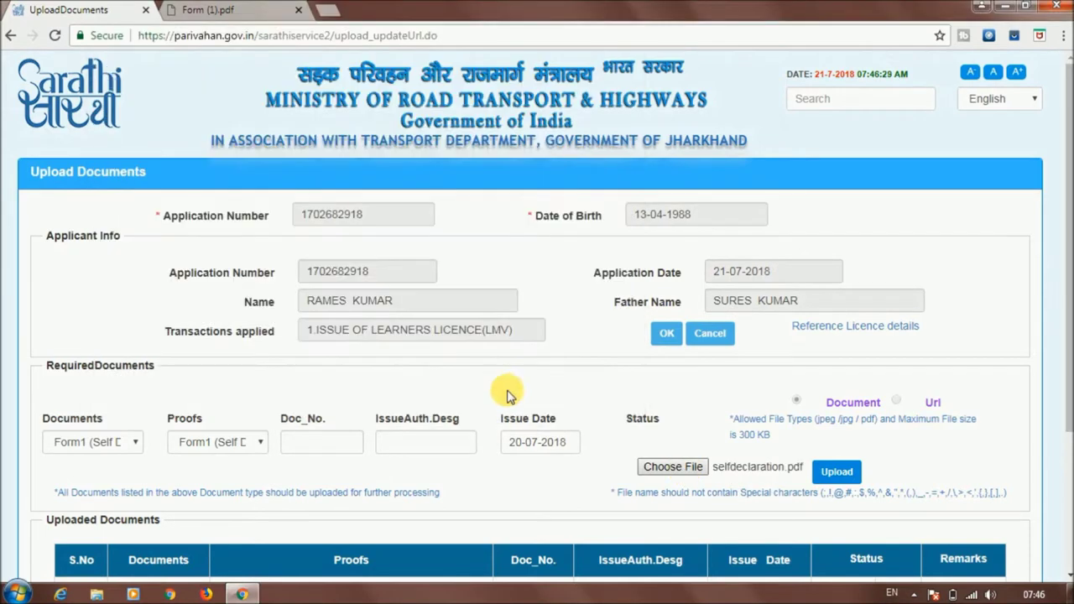
click(839, 474)
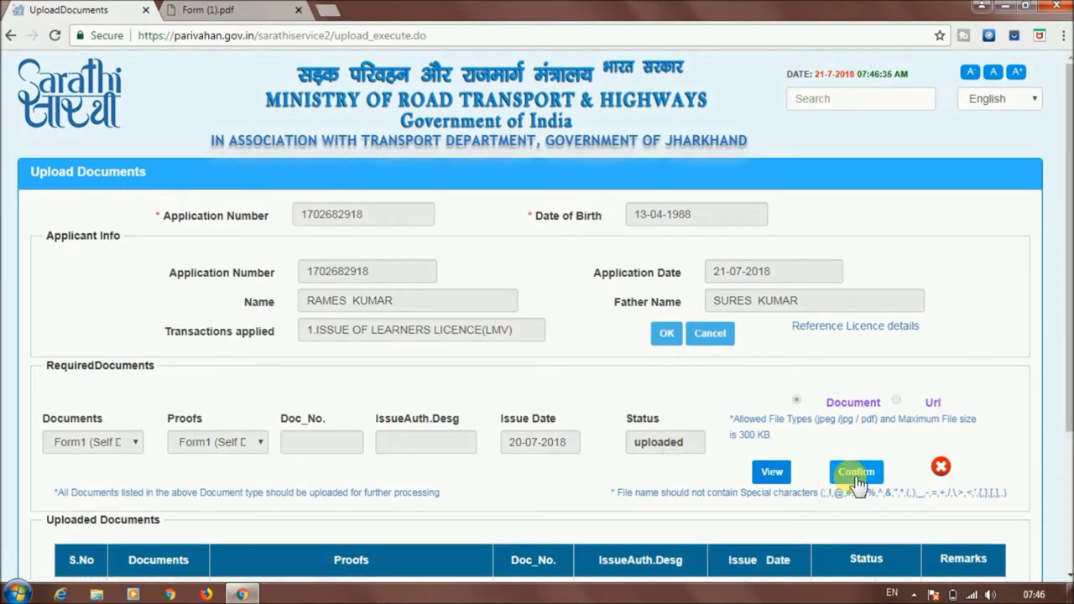
Confirm the self-declaration upload and continue to the Application Status page
click(862, 473)
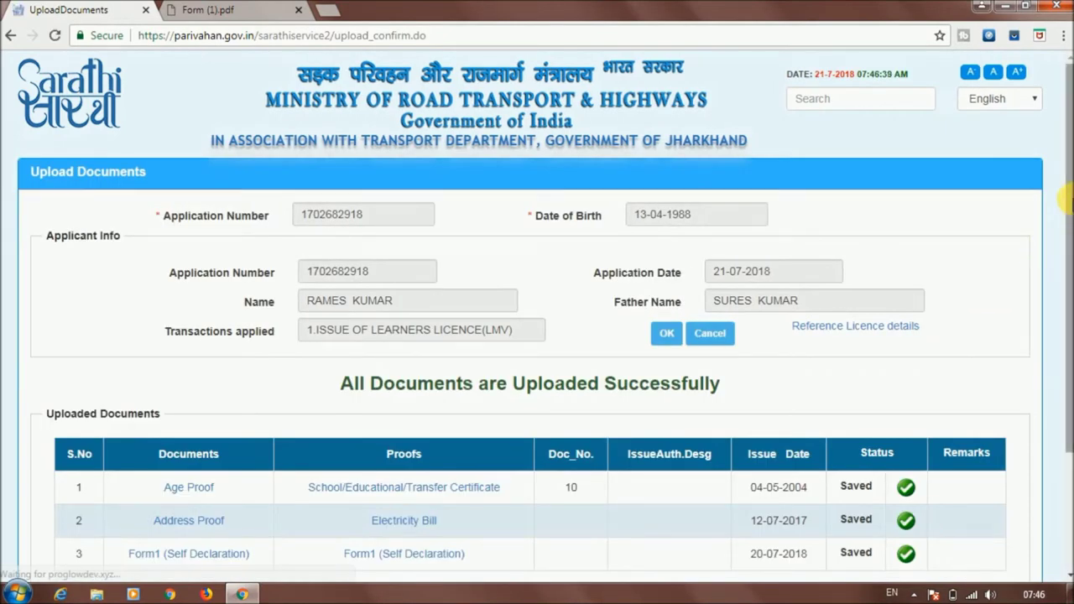
scroll(1068, 267, down, 2)
scroll(1068, 267, down, 2)
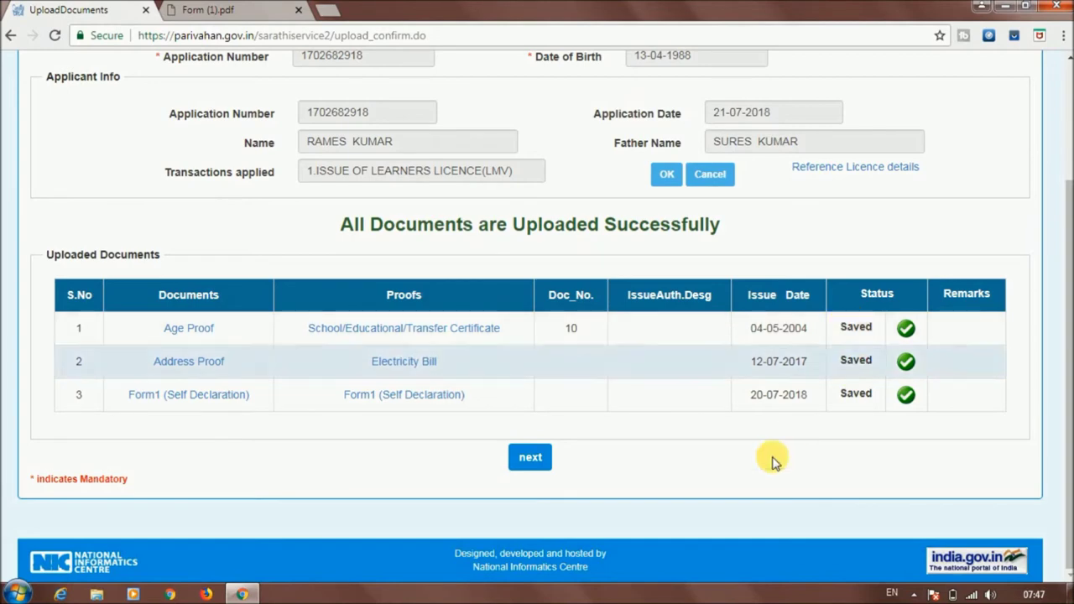
click(520, 462)
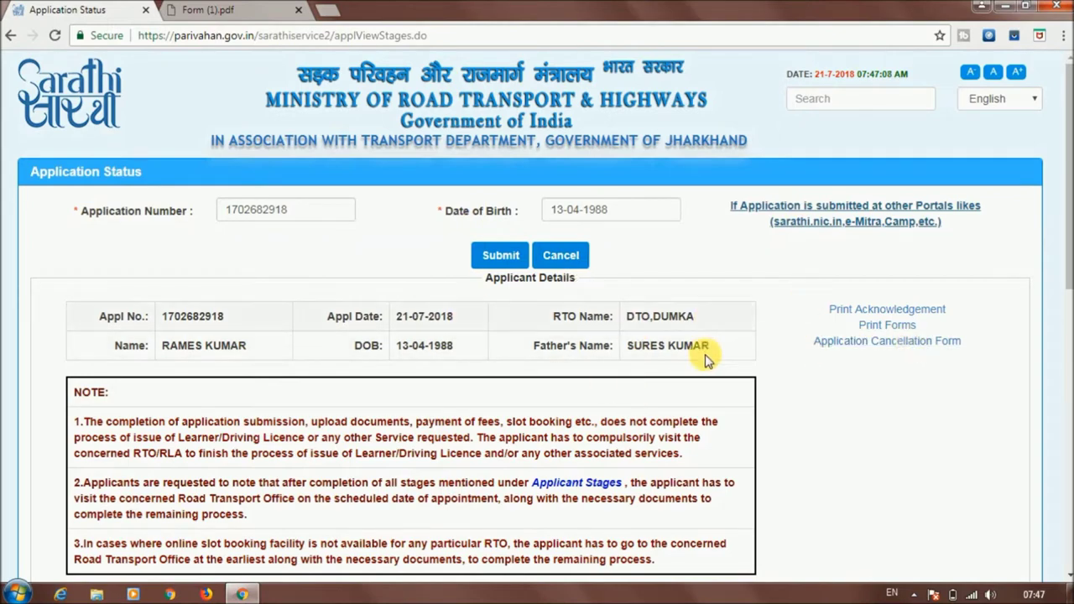
Review the completed flows and RTO scrutiny status, then cancel back to the home page
drag(1065, 153, 1064, 384)
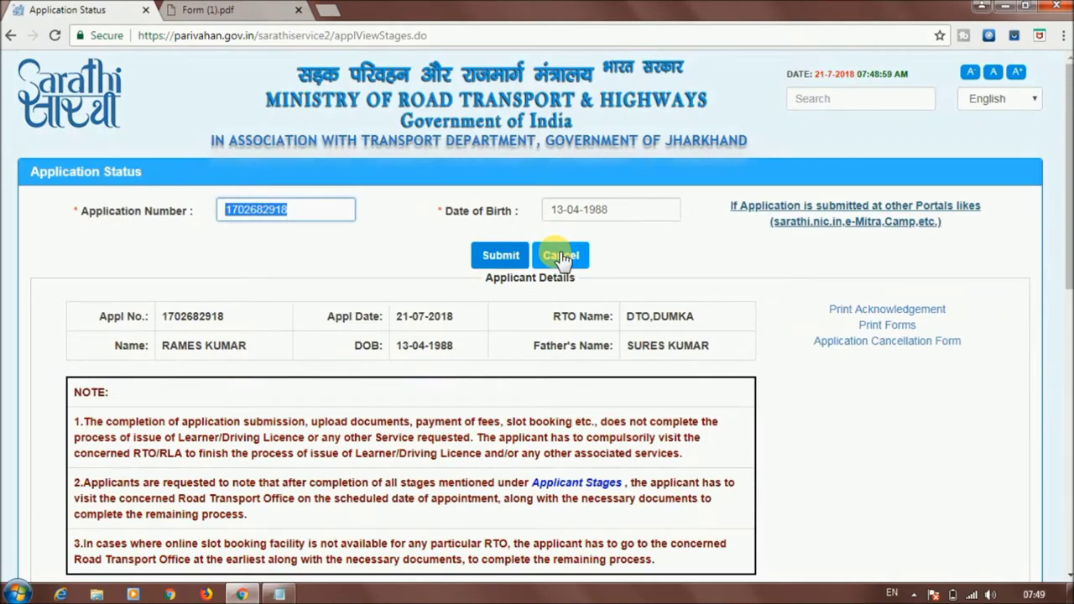
click(560, 256)
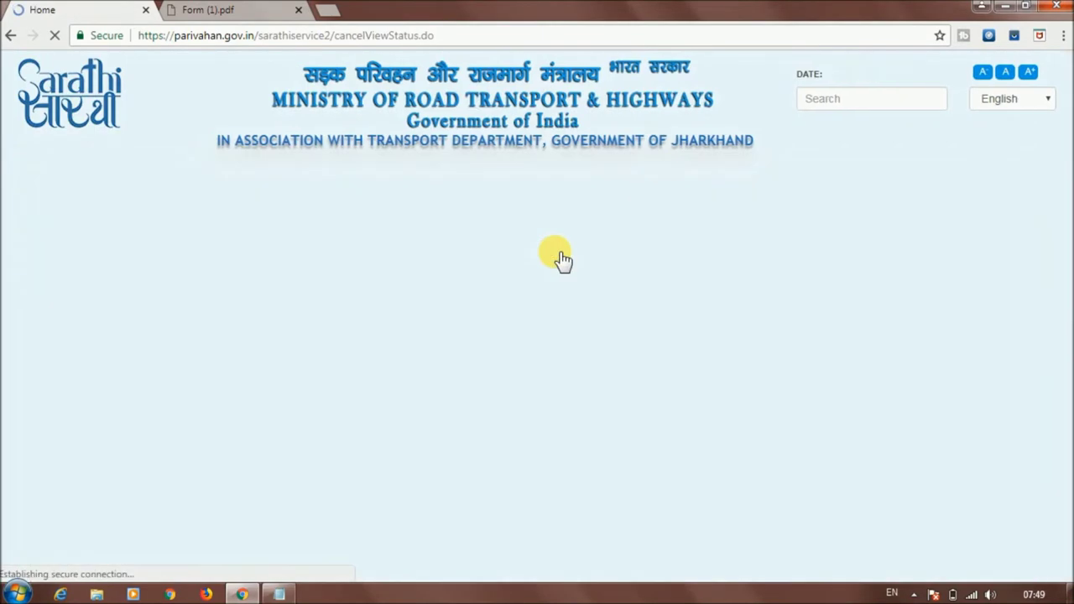
Open Upload Photograph and Signature under Upload Documents in the Driving Licence sidebar
scroll(352, 399, down, 1)
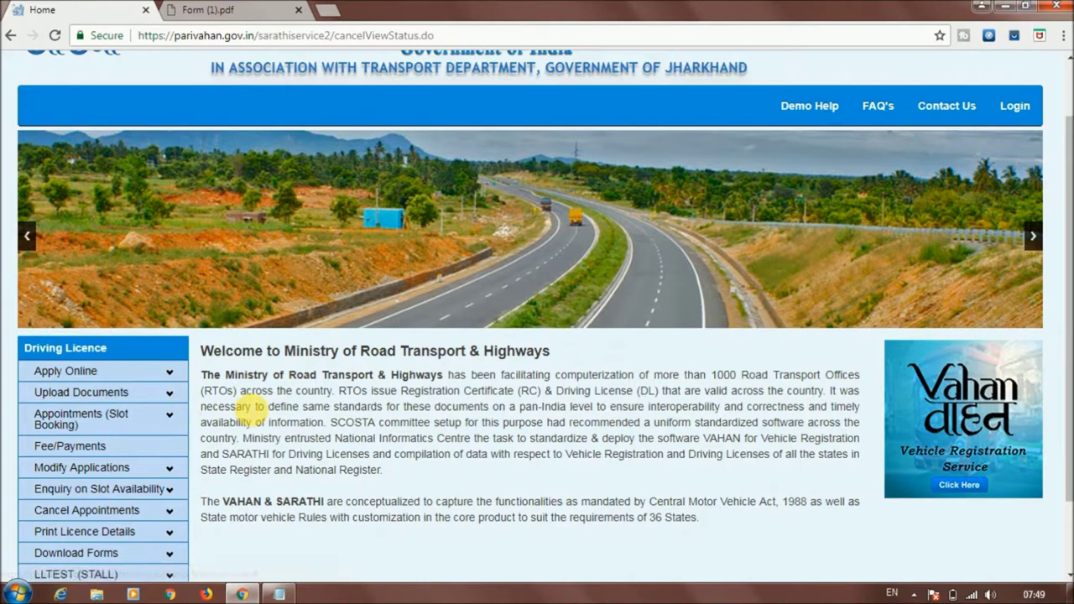
click(151, 394)
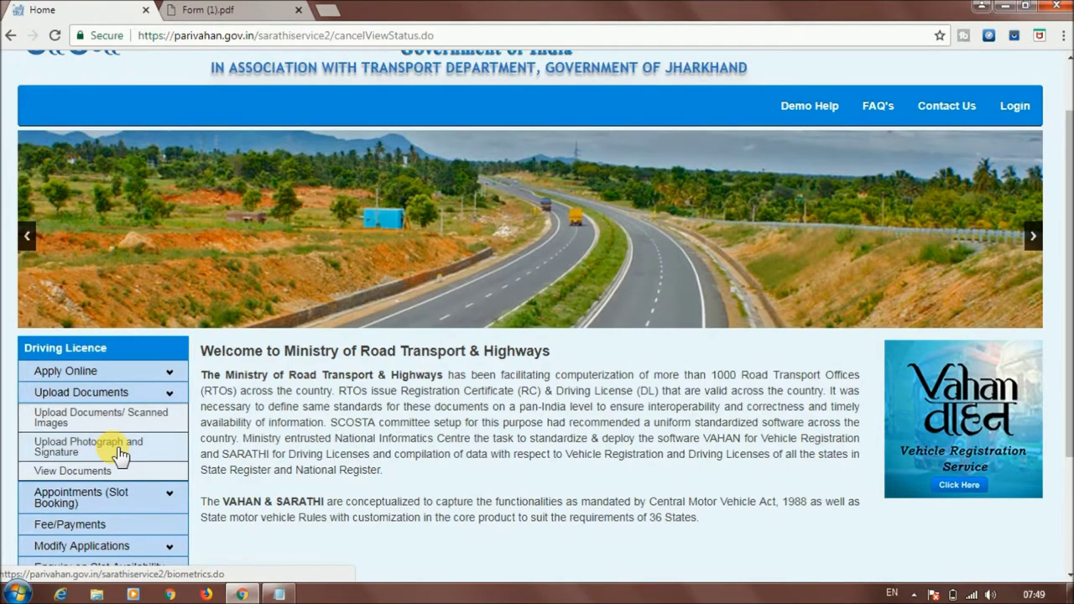
click(88, 444)
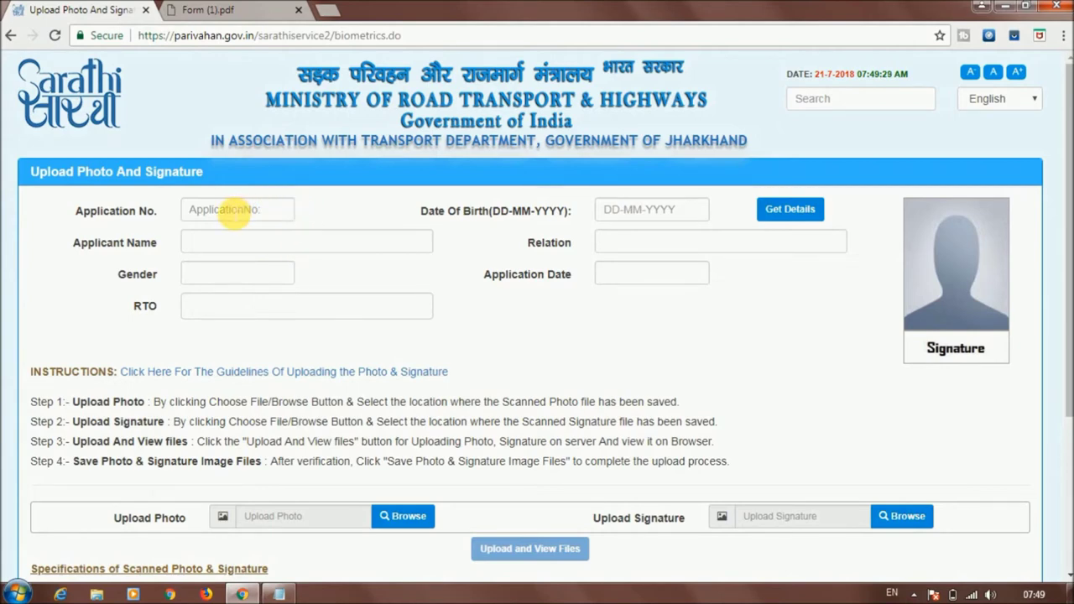
click(224, 210)
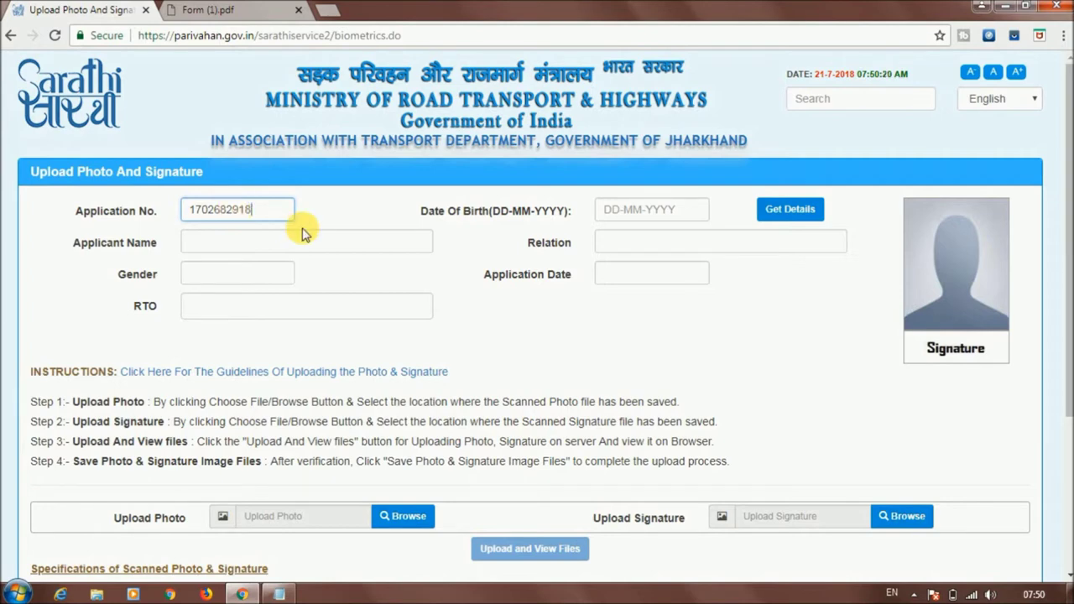
click(637, 210)
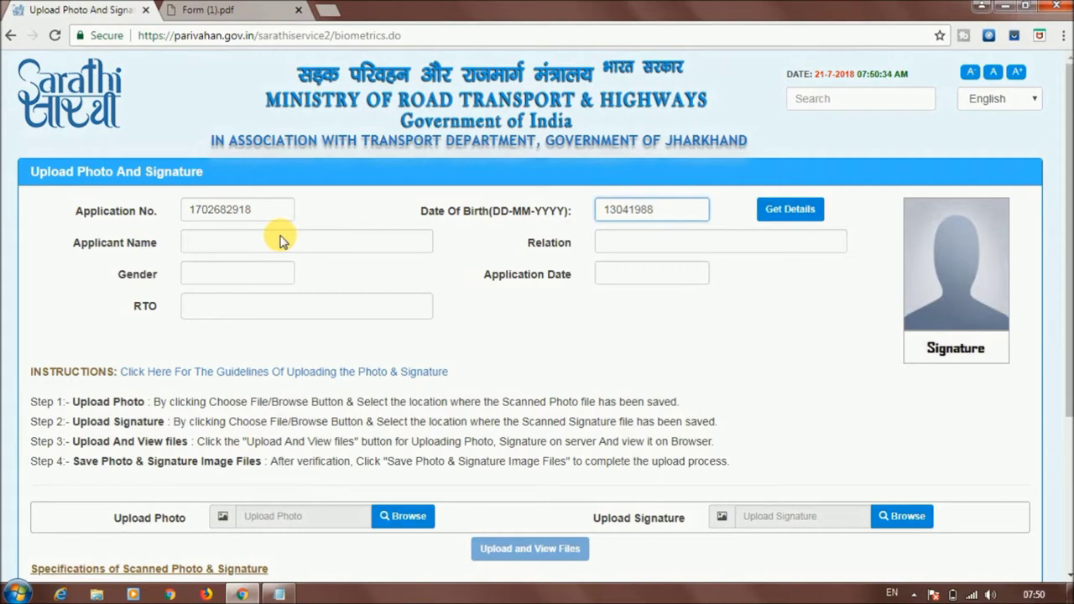
click(239, 240)
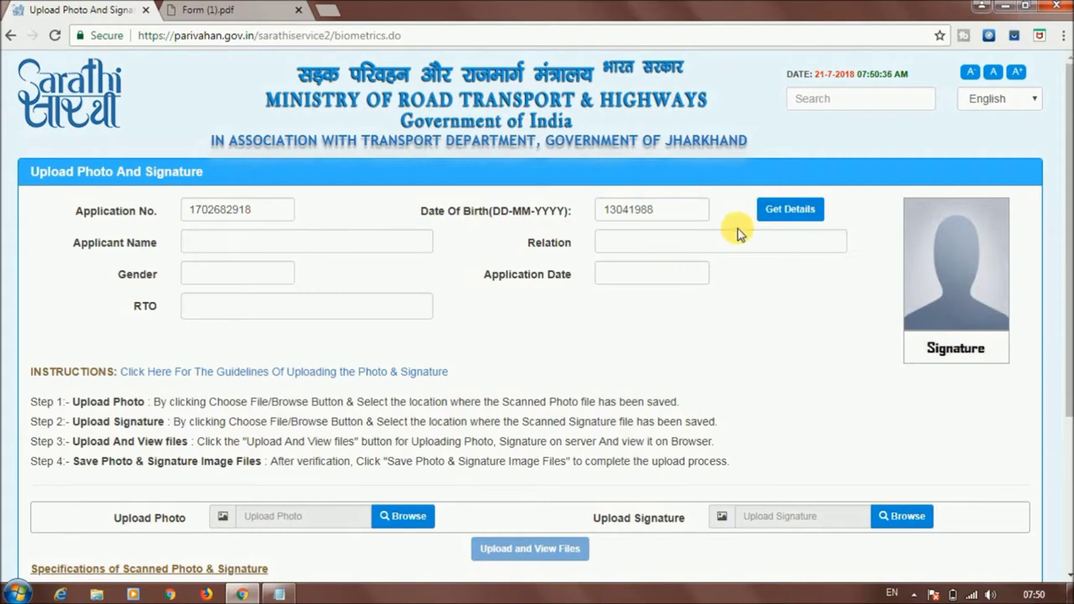
click(792, 214)
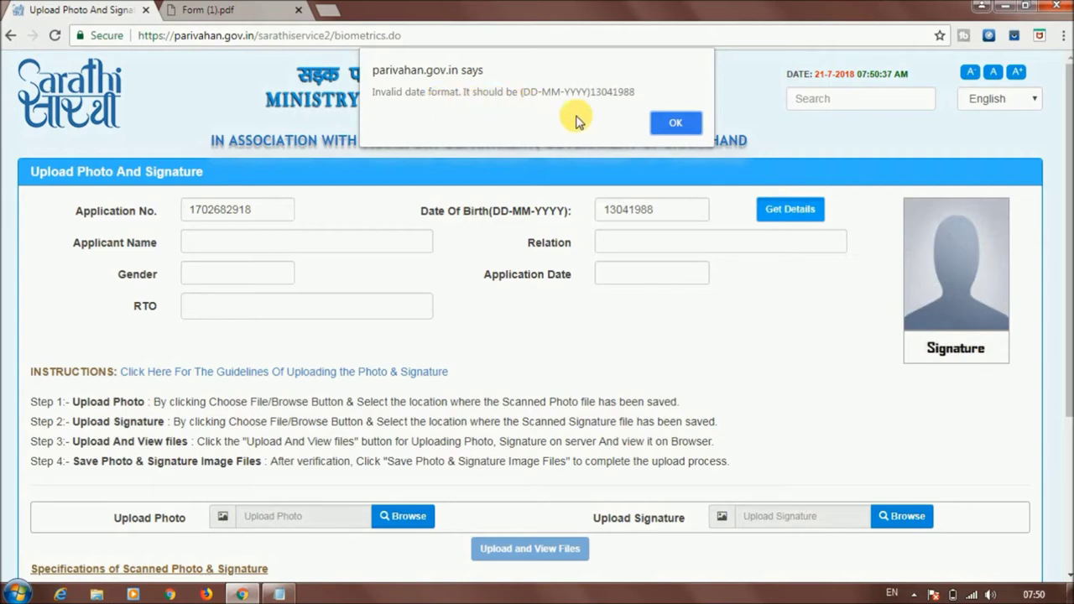
click(676, 126)
click(625, 213)
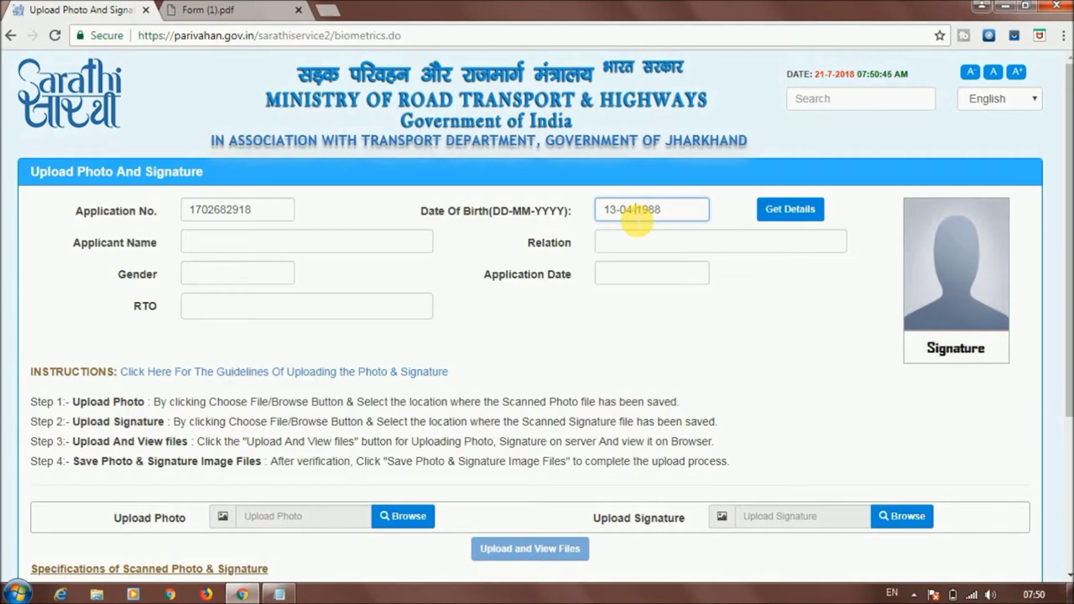
click(784, 215)
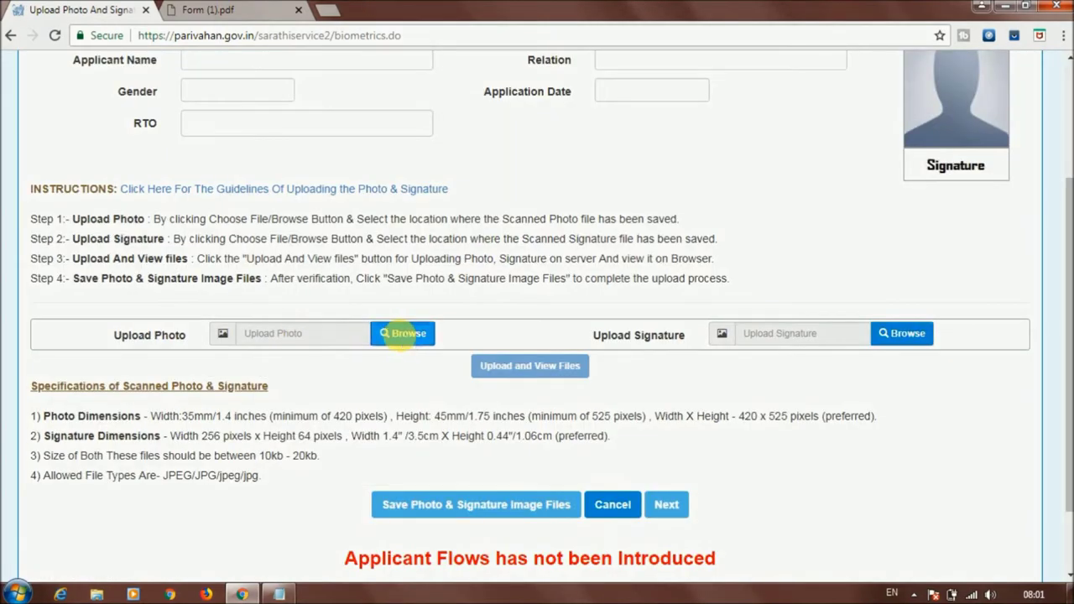
Choose img.jpg as the photo file and sig.jpg as the signature file
click(406, 338)
click(279, 159)
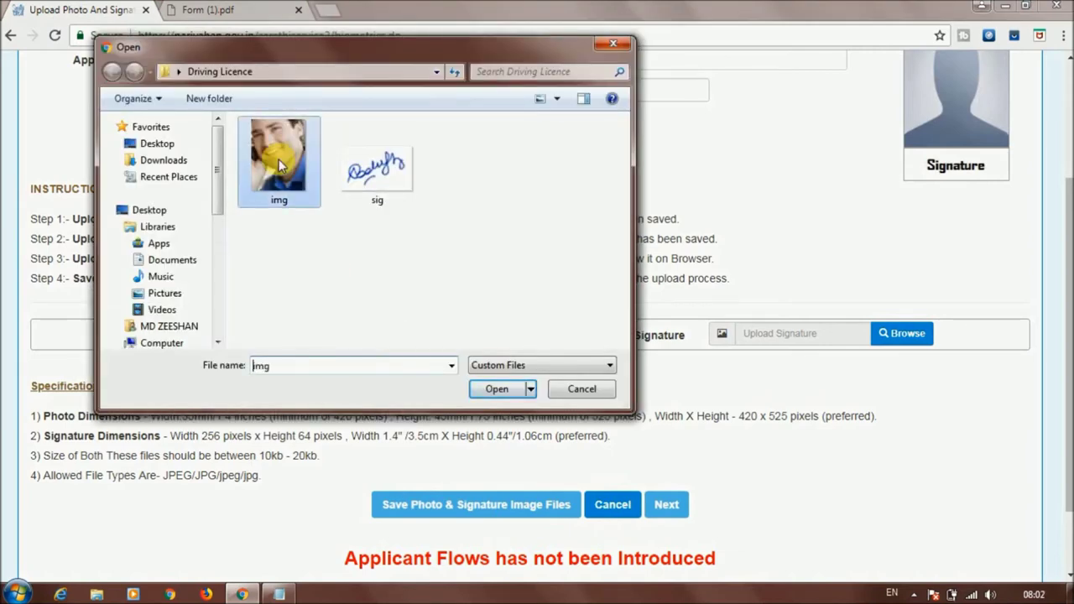
click(495, 390)
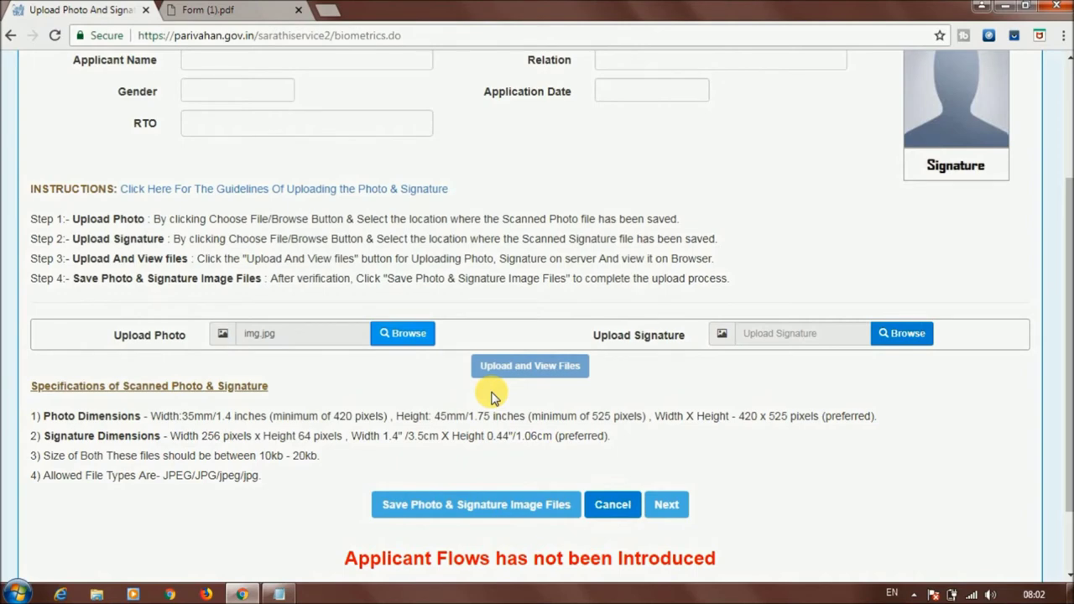
click(906, 340)
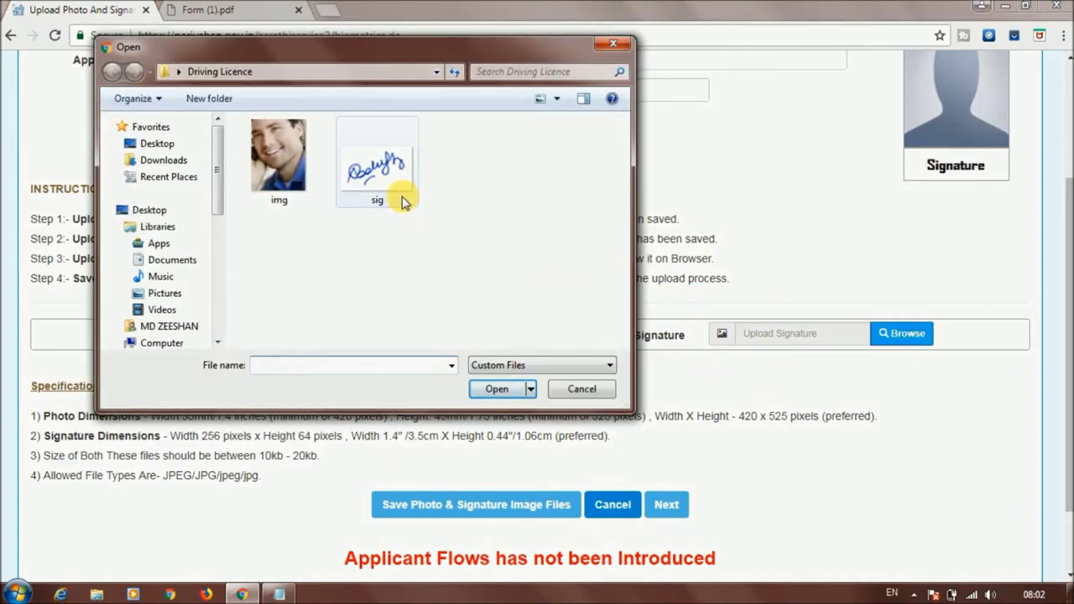
click(403, 202)
click(497, 398)
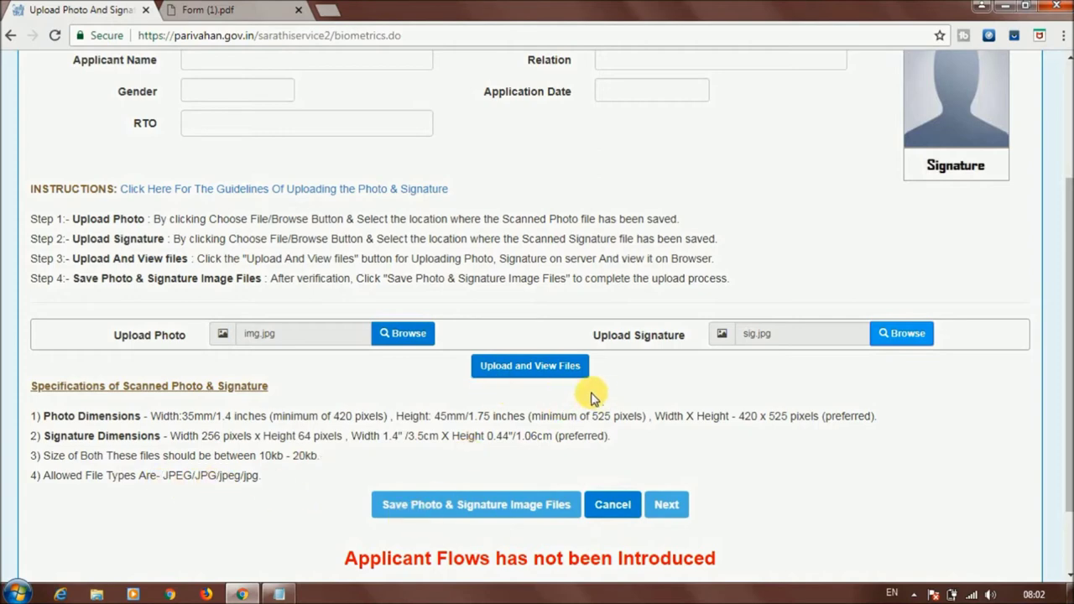
Upload img.jpg and sig.jpg and view their previews on the page
click(530, 369)
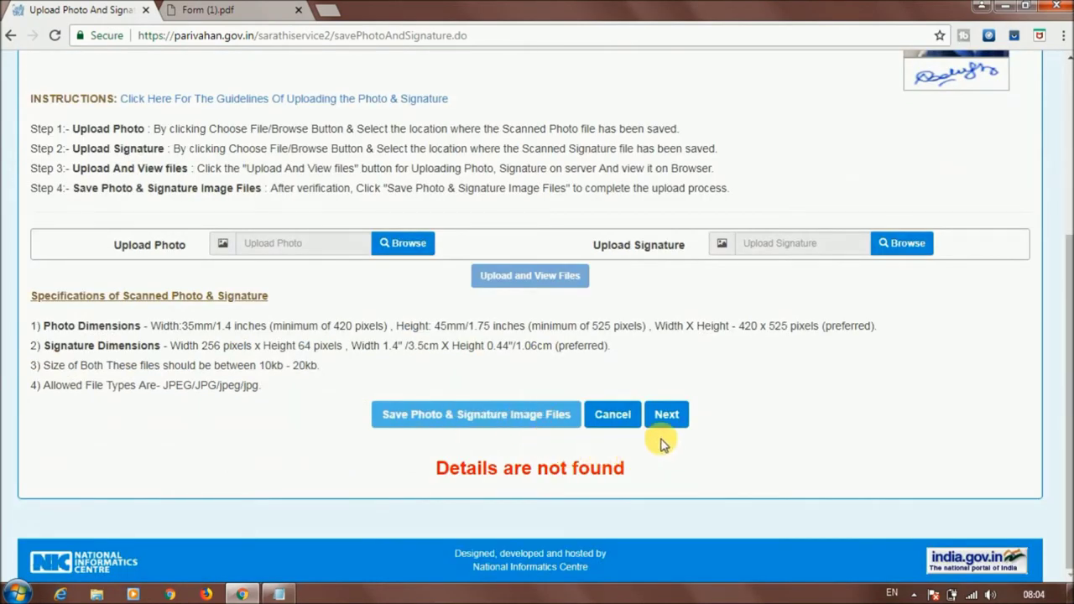
mouse_move(1065, 364)
mouse_down()
mouse_move(1067, 284)
mouse_move(1058, 364)
mouse_up()
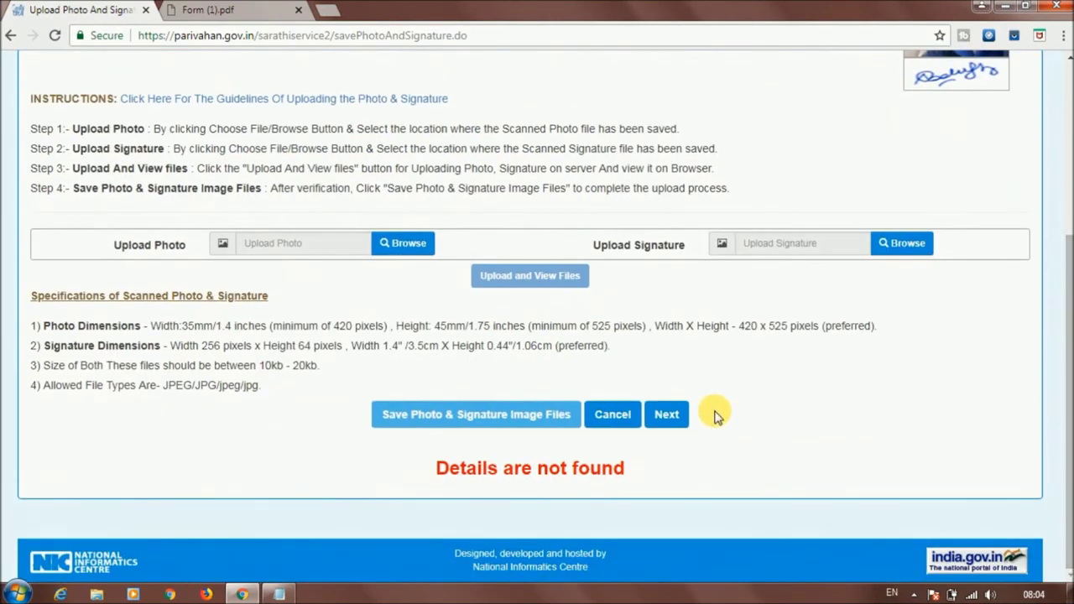
Open Application Status and review the RTO document-verification status at counter DTOCOUNT1
click(675, 414)
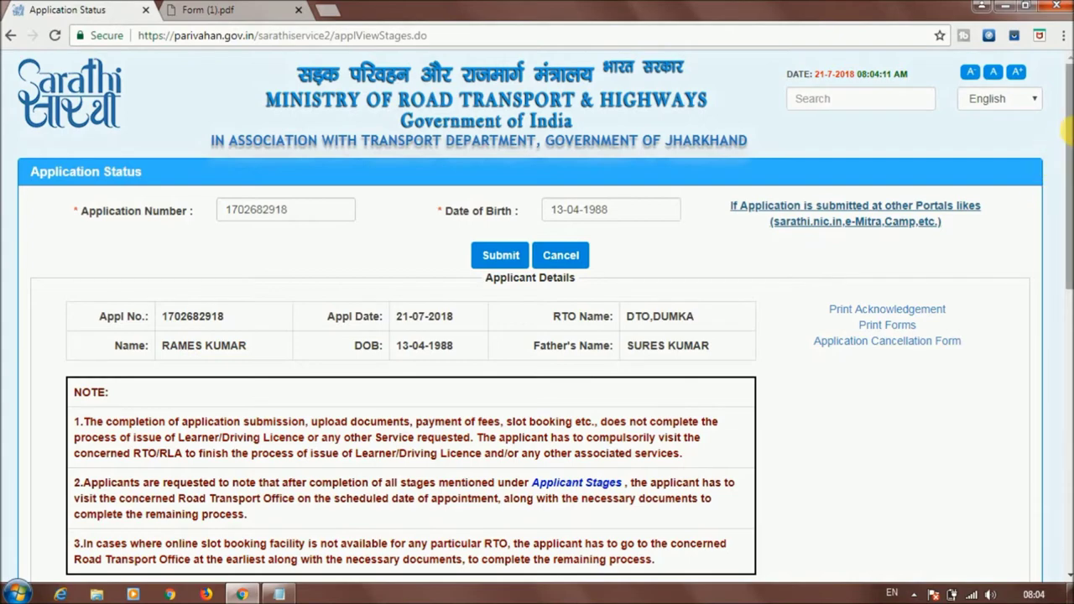
scroll(1065, 247, down, 2)
drag(1066, 248, 1065, 388)
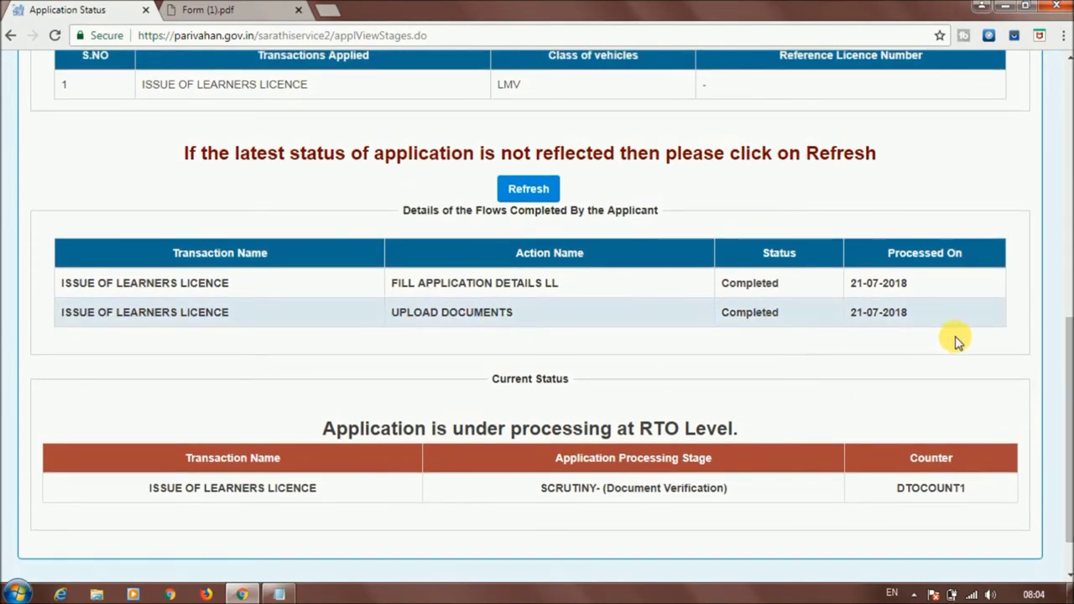
drag(1067, 339, 1057, 382)
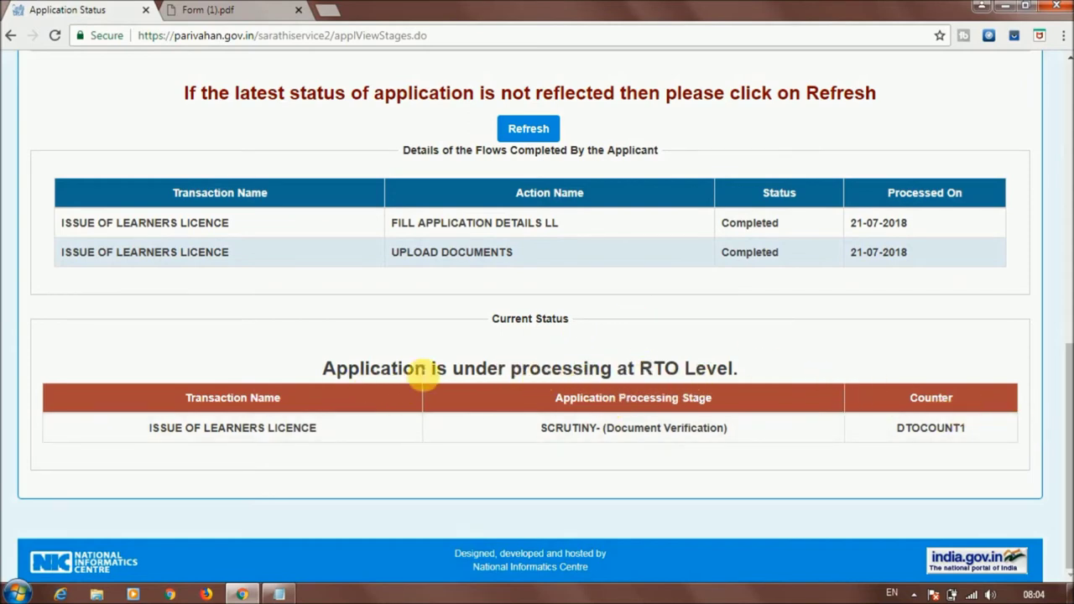
drag(325, 369, 742, 385)
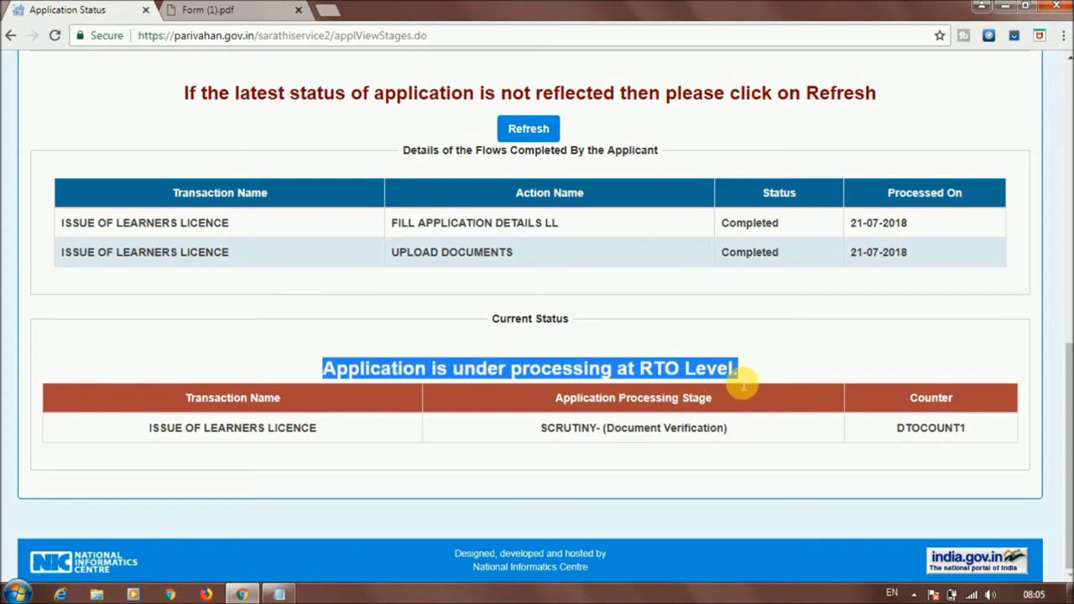
click(867, 382)
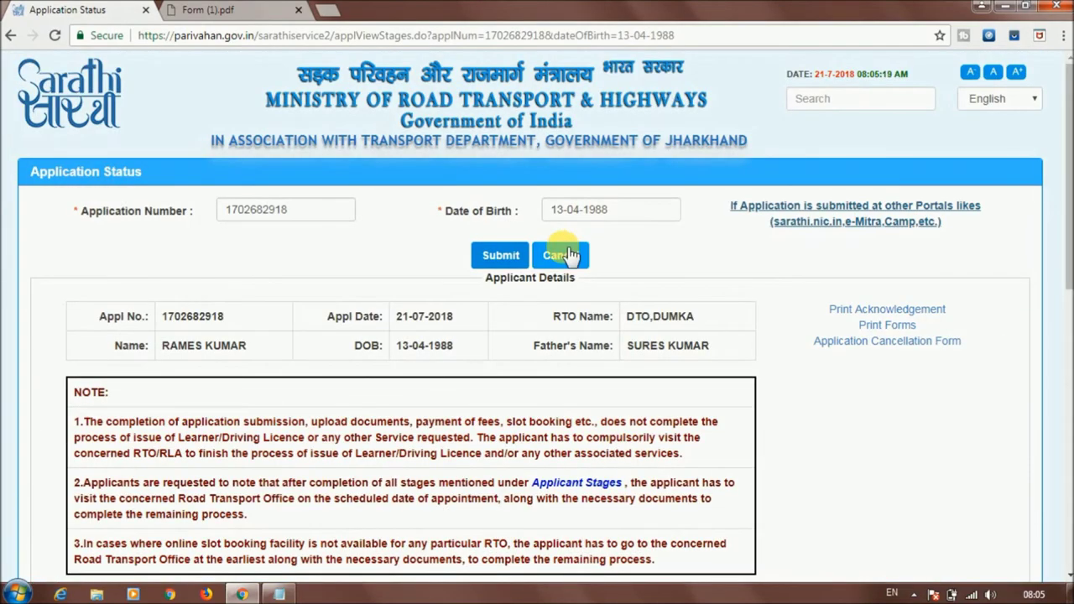
Return home and open the application fee payment form
click(547, 265)
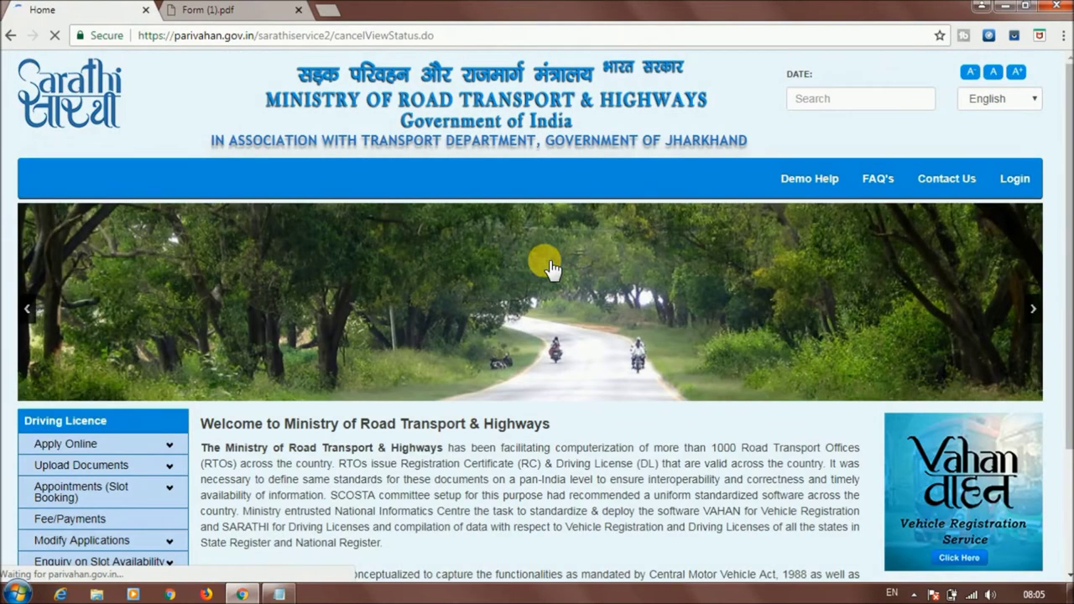
scroll(133, 357, down, 2)
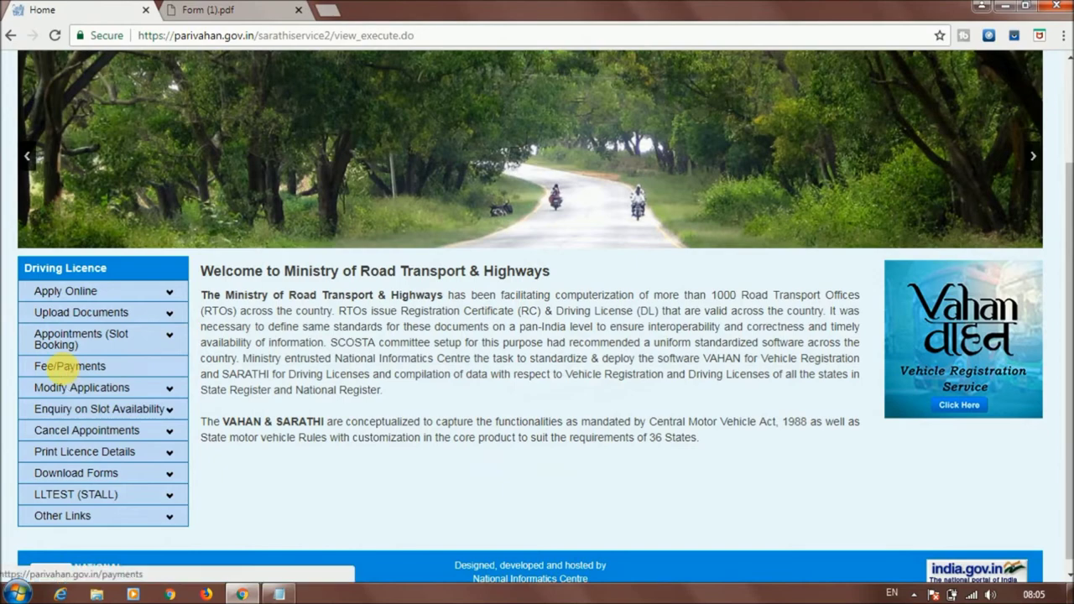
click(63, 371)
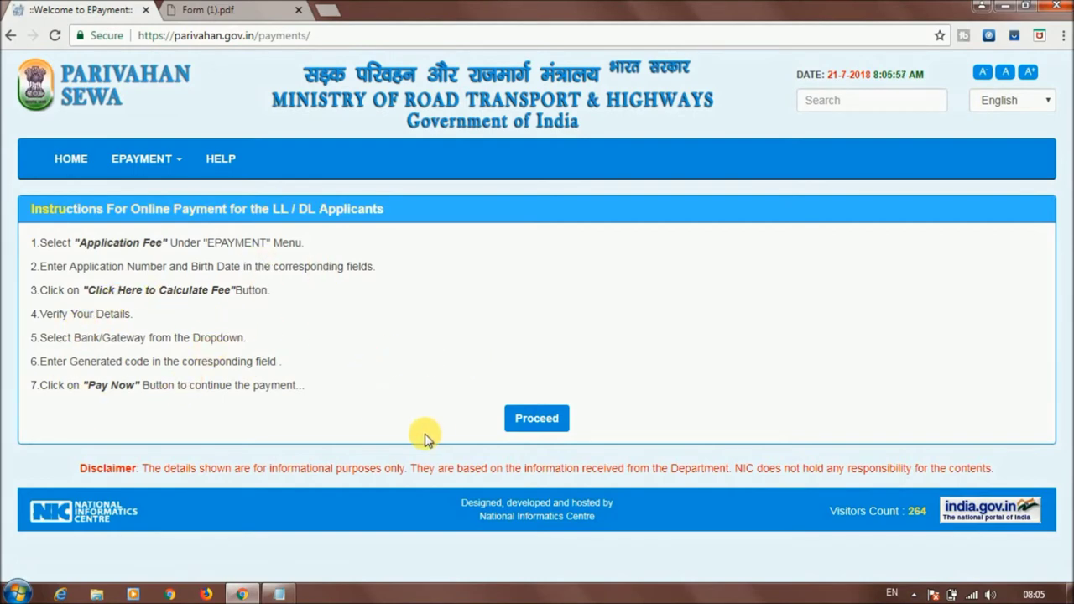
click(537, 419)
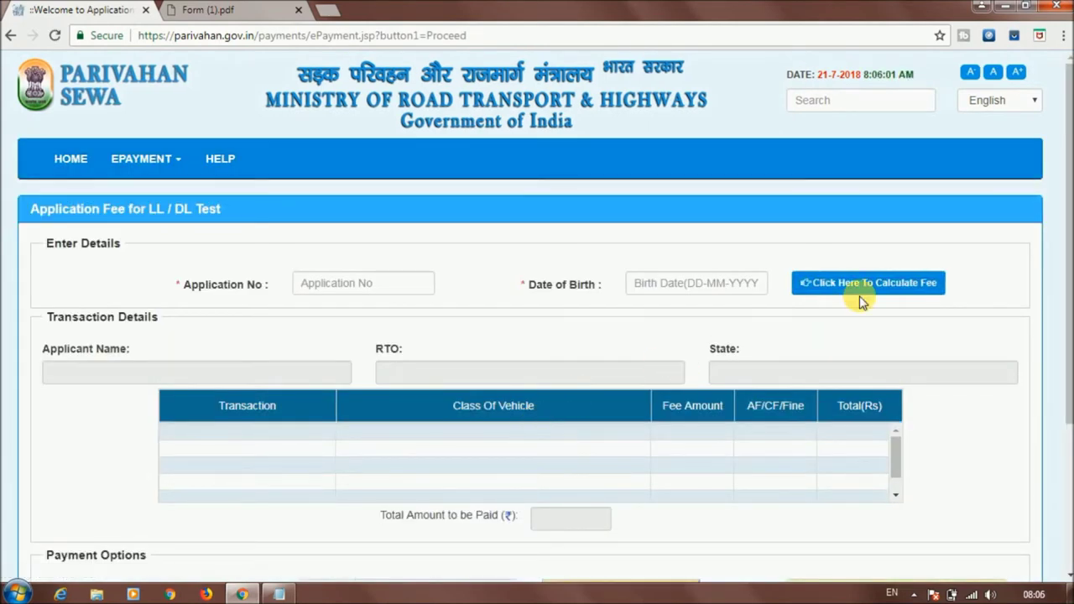
drag(1067, 141, 1065, 178)
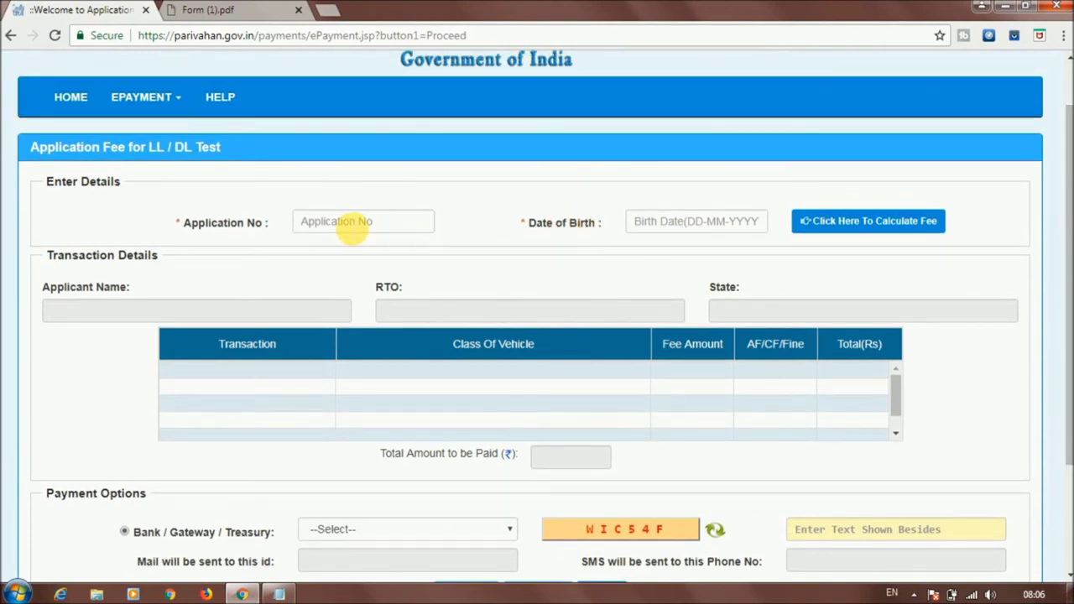
click(352, 227)
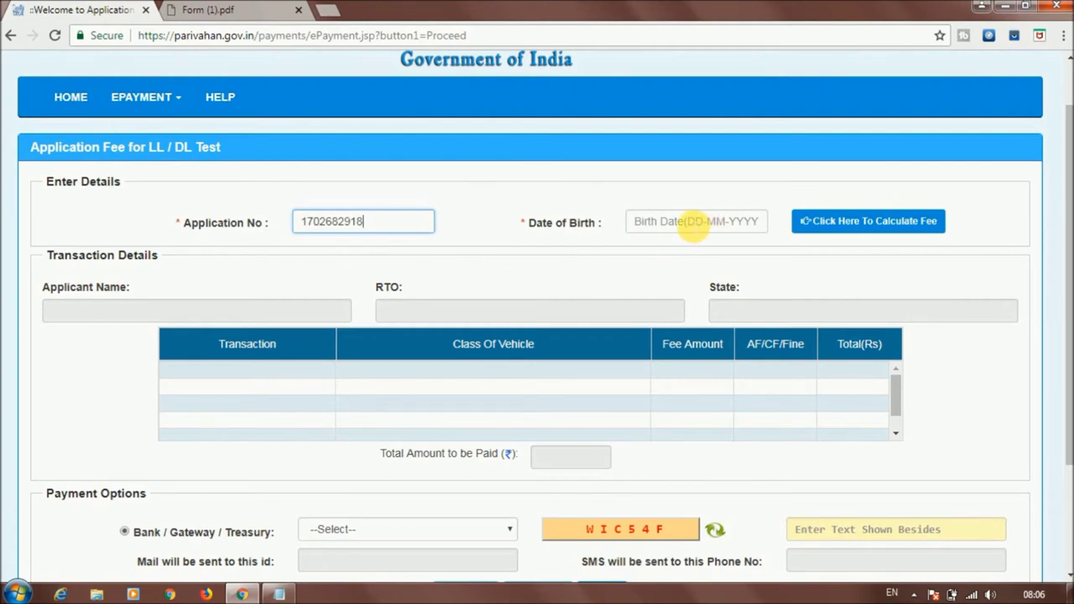
click(693, 225)
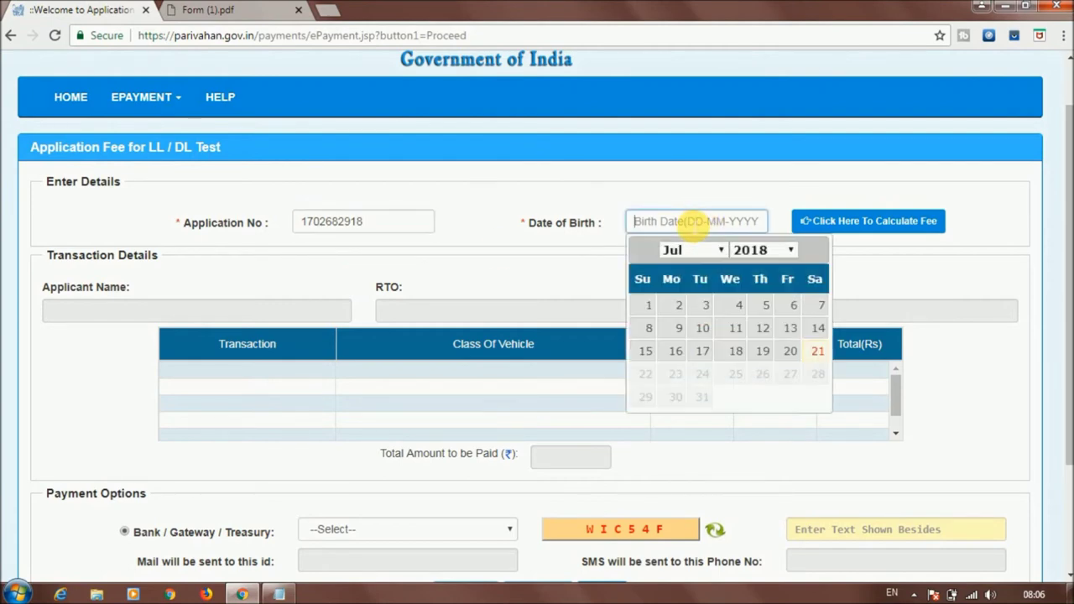
click(750, 249)
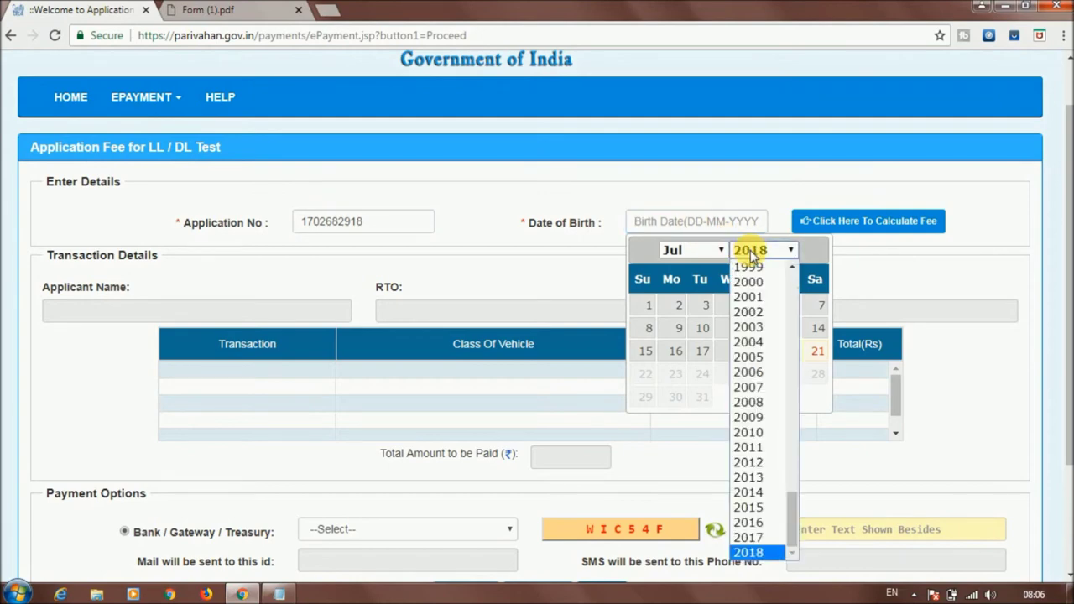
scroll(793, 361, up, 5)
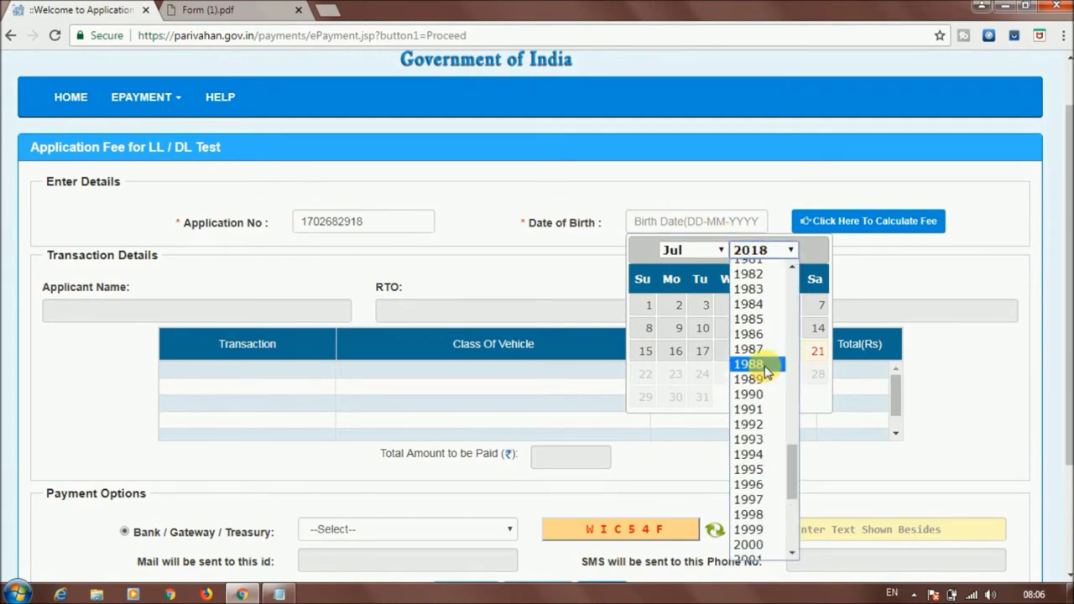
click(749, 364)
click(718, 253)
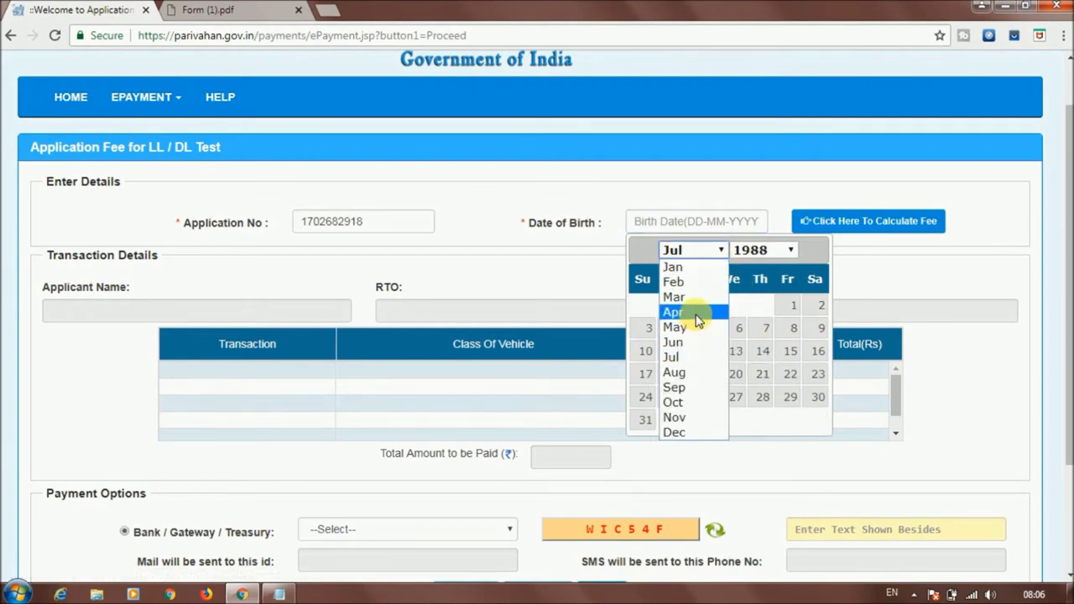
click(696, 315)
click(744, 355)
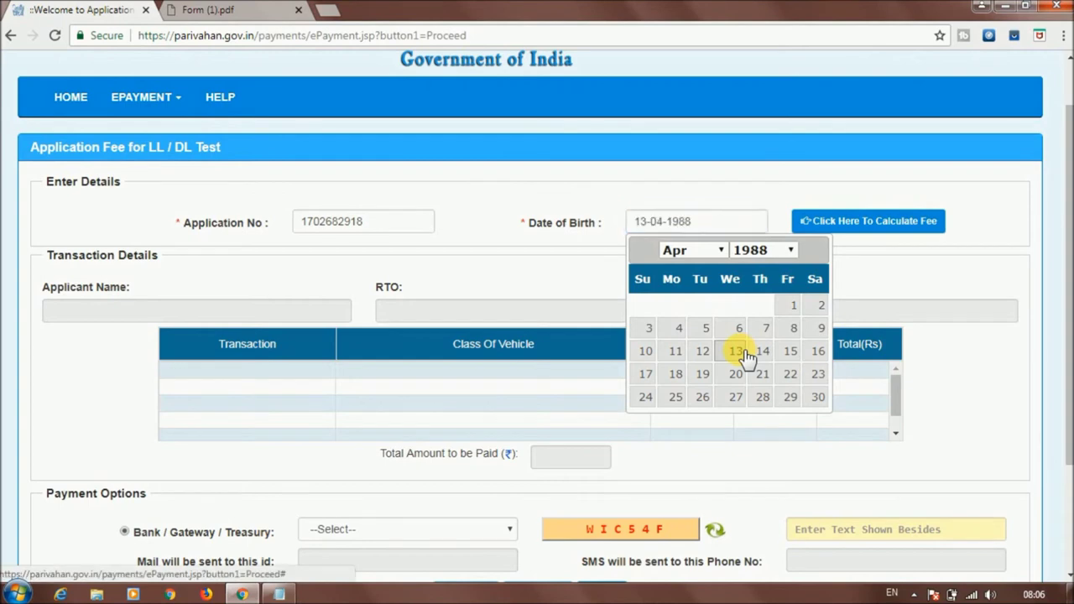
click(877, 225)
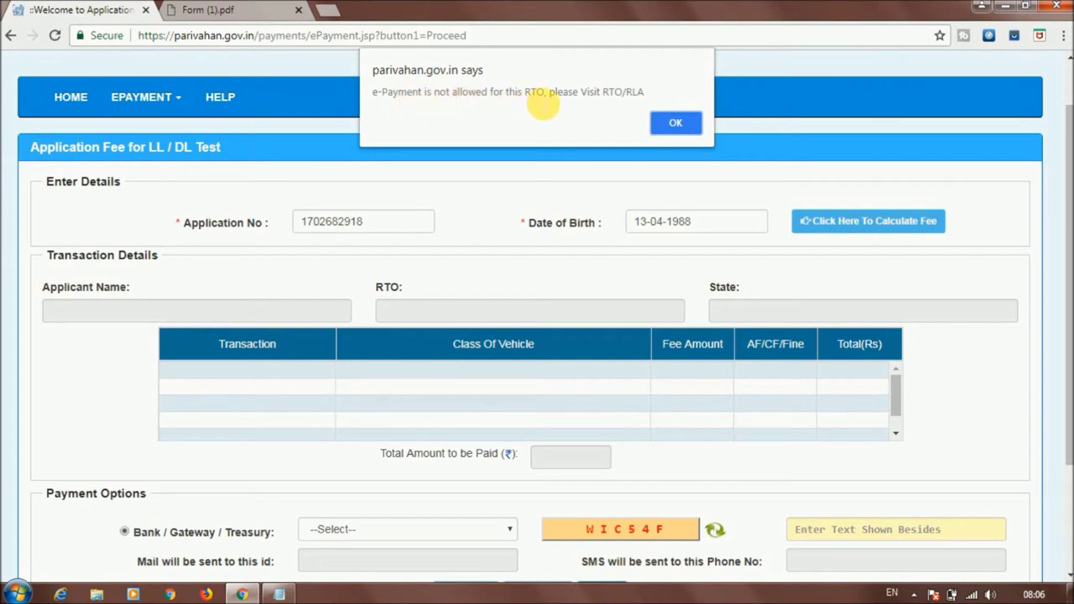
click(672, 124)
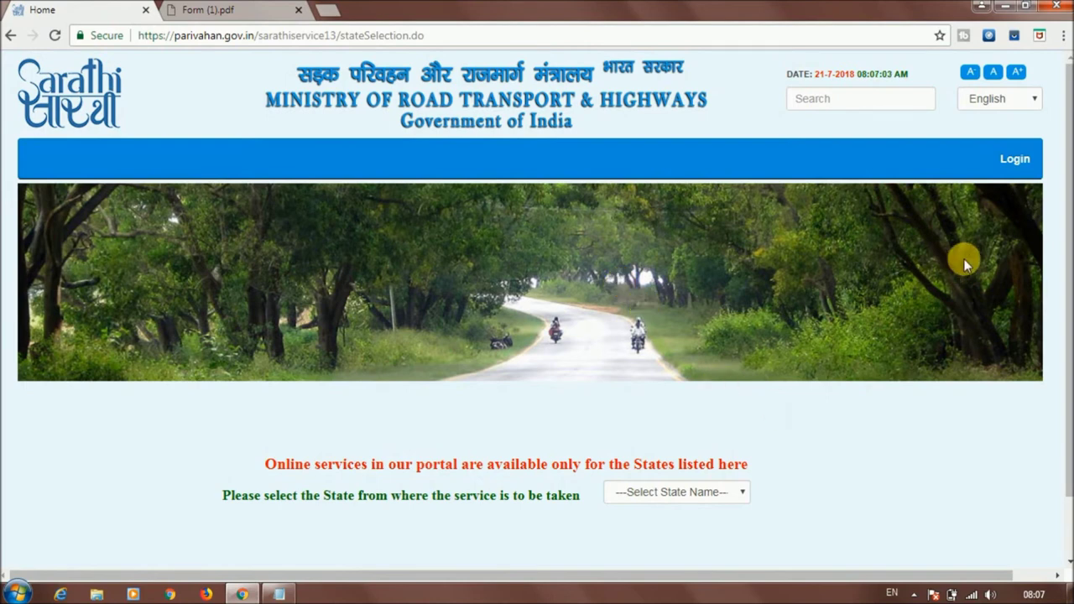
Select Jharkhand as the service state on the Sarathi Parivahan page
drag(1069, 202, 1070, 275)
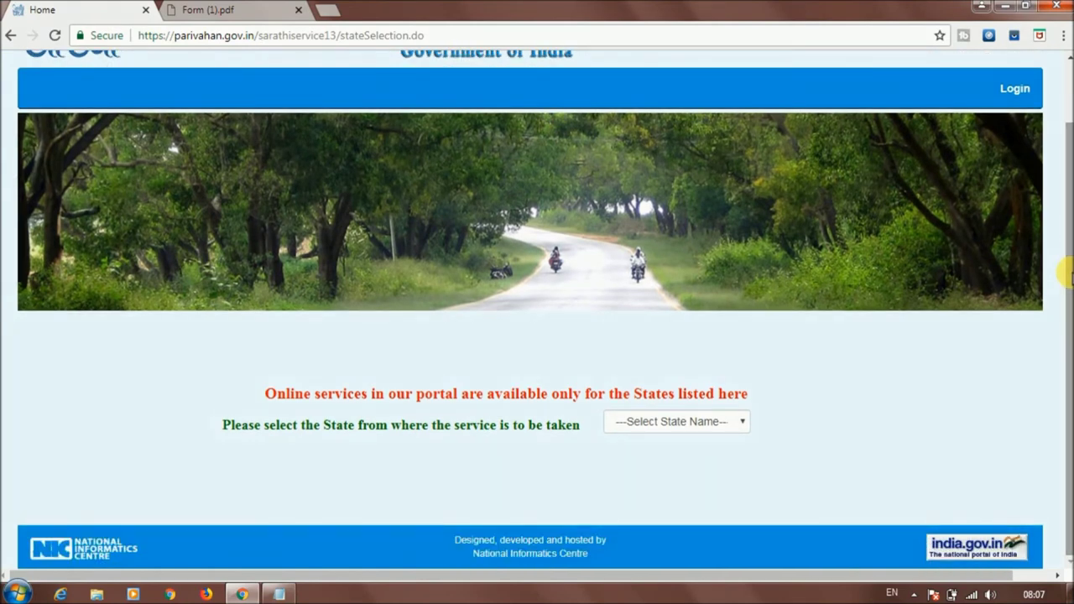
scroll(1064, 277, up, 2)
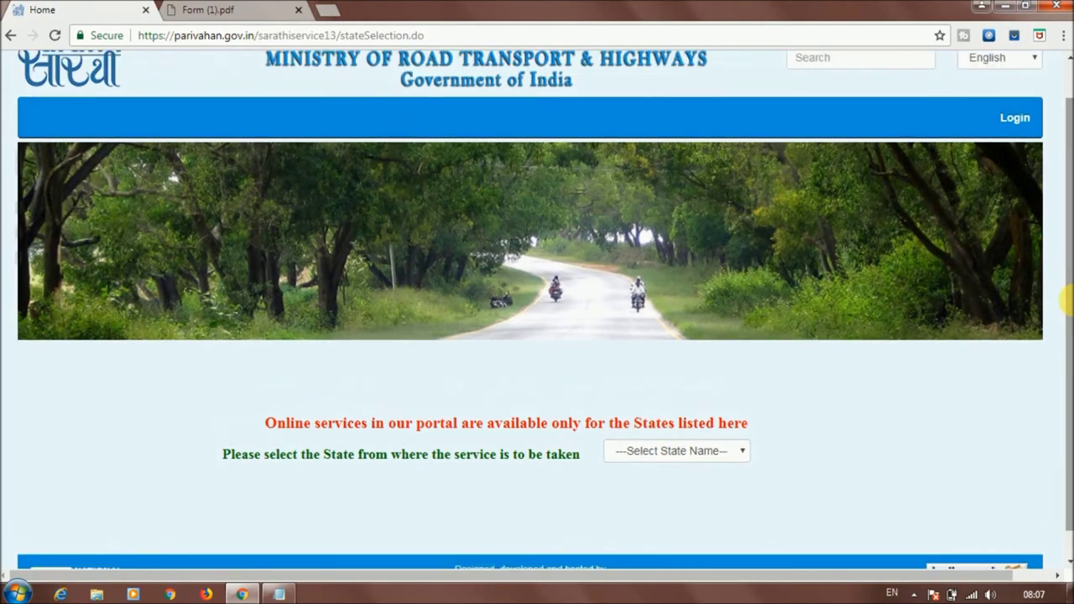
mouse_move(1069, 270)
mouse_down()
mouse_move(1069, 257)
mouse_move(1070, 324)
mouse_move(1069, 265)
mouse_up()
scroll(1059, 232, down, 1)
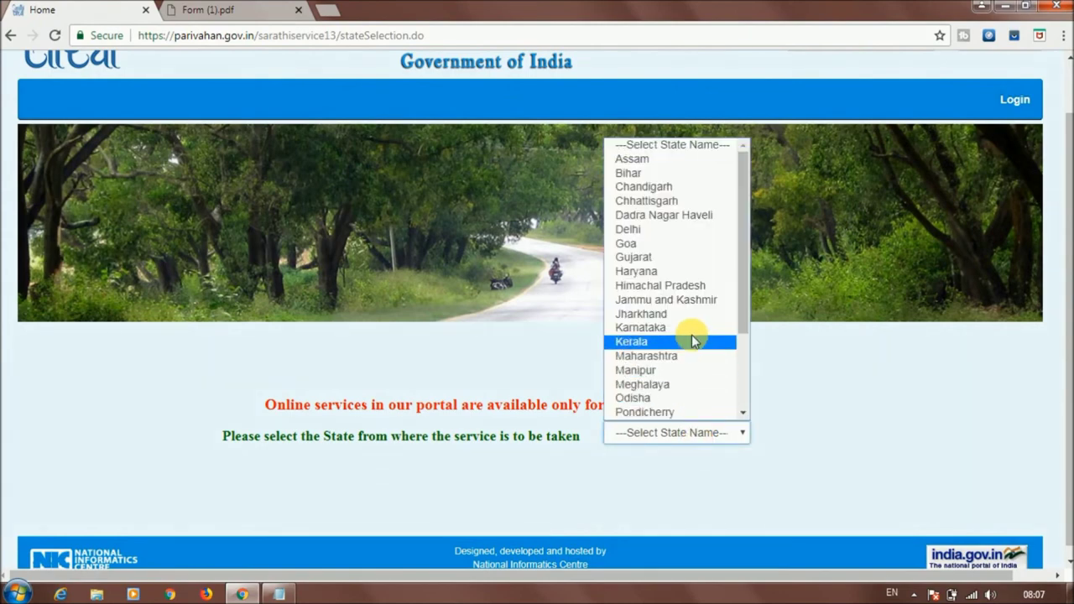
click(691, 323)
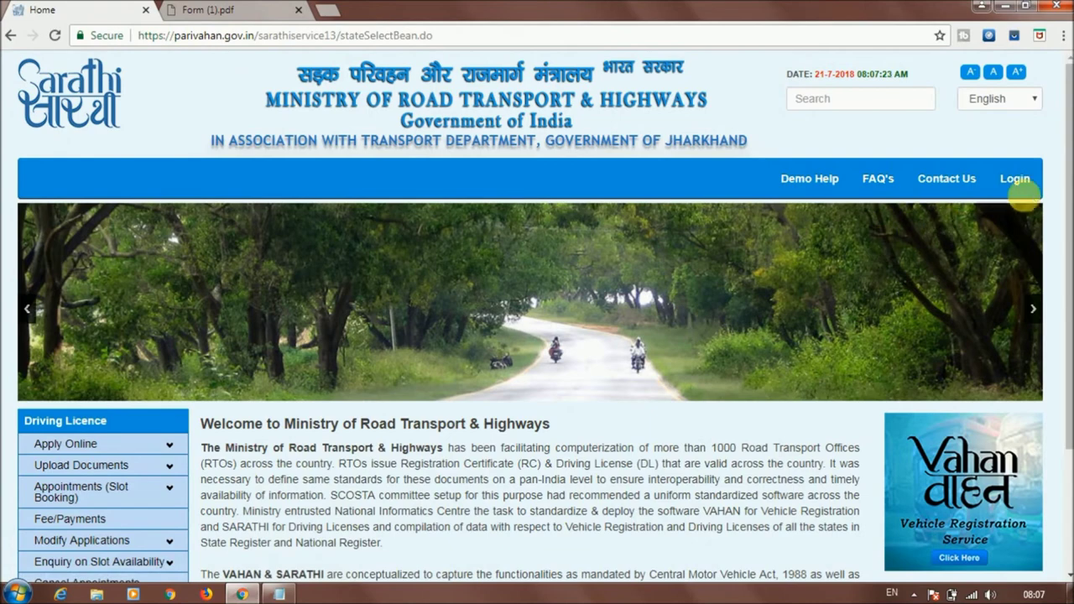
Open Learners Licence Test under Appointments (Slot Booking) in the Driving Licence menu
drag(1066, 202, 1068, 339)
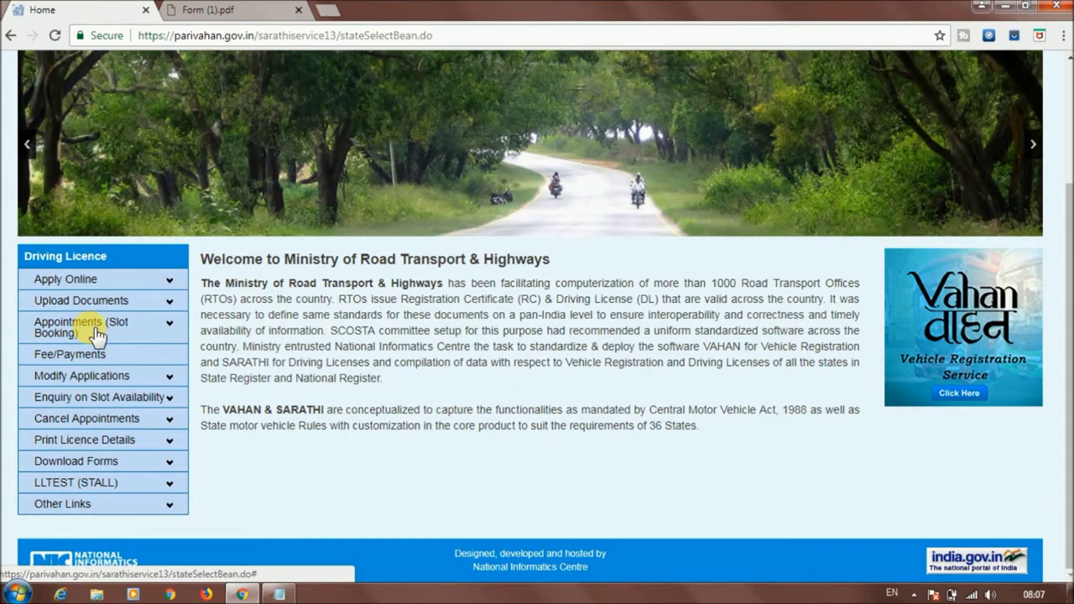
click(114, 330)
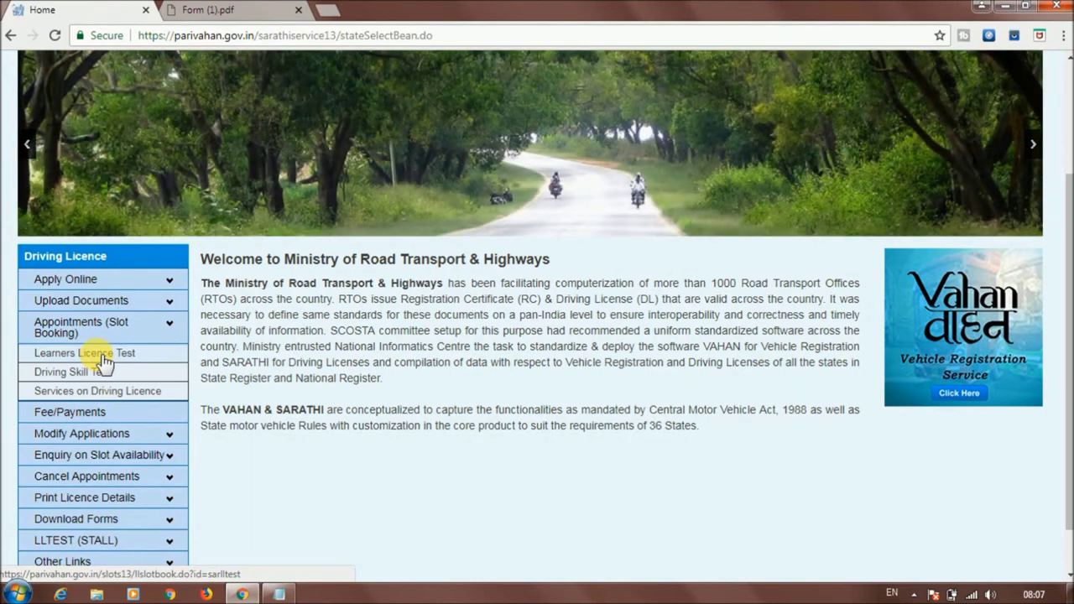
click(107, 356)
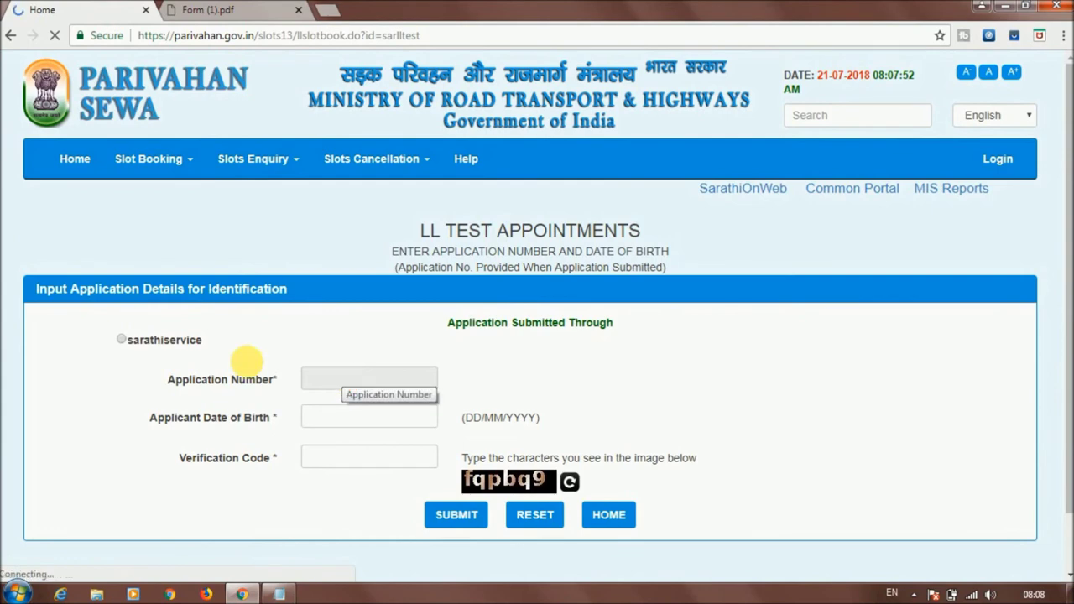
click(122, 341)
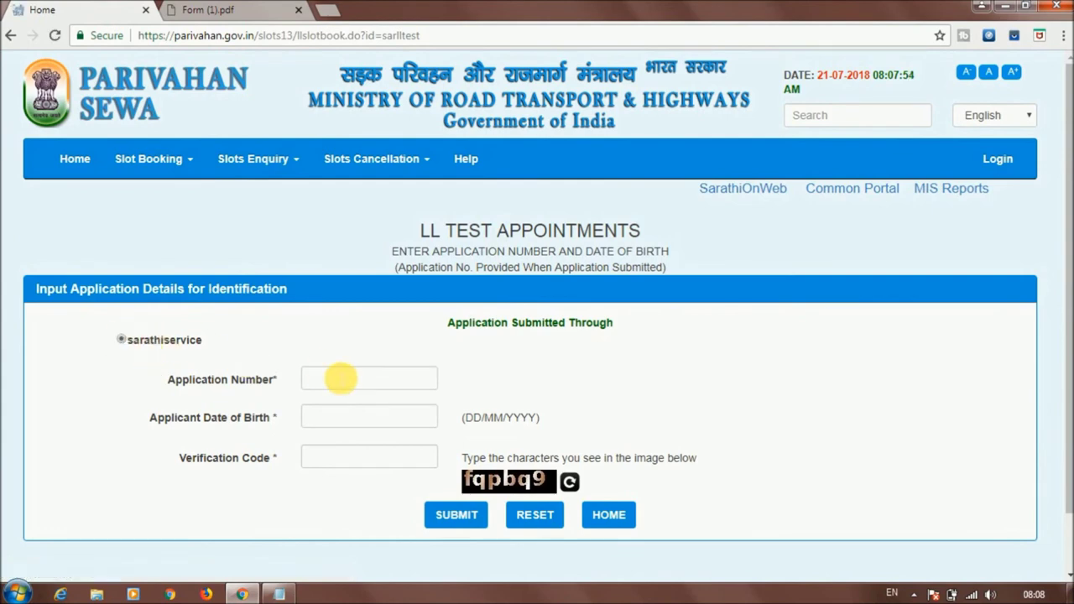
click(350, 382)
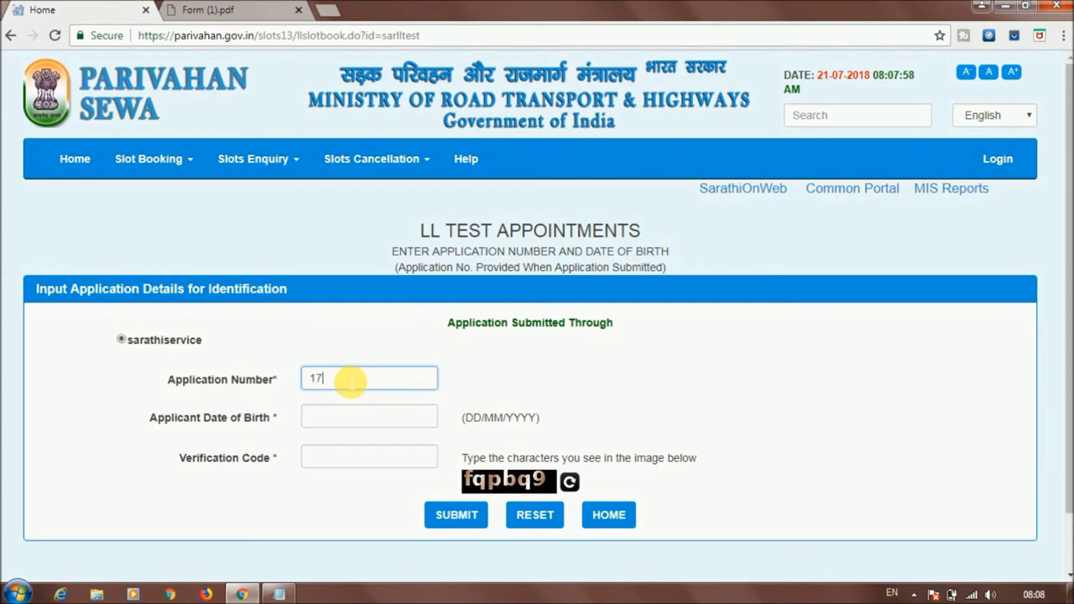
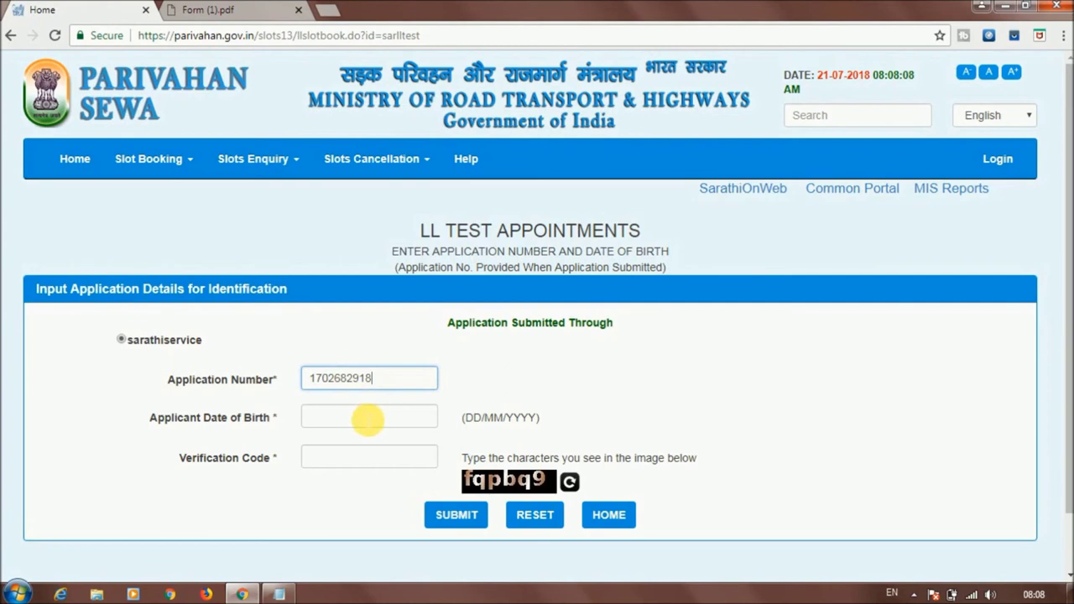
click(364, 421)
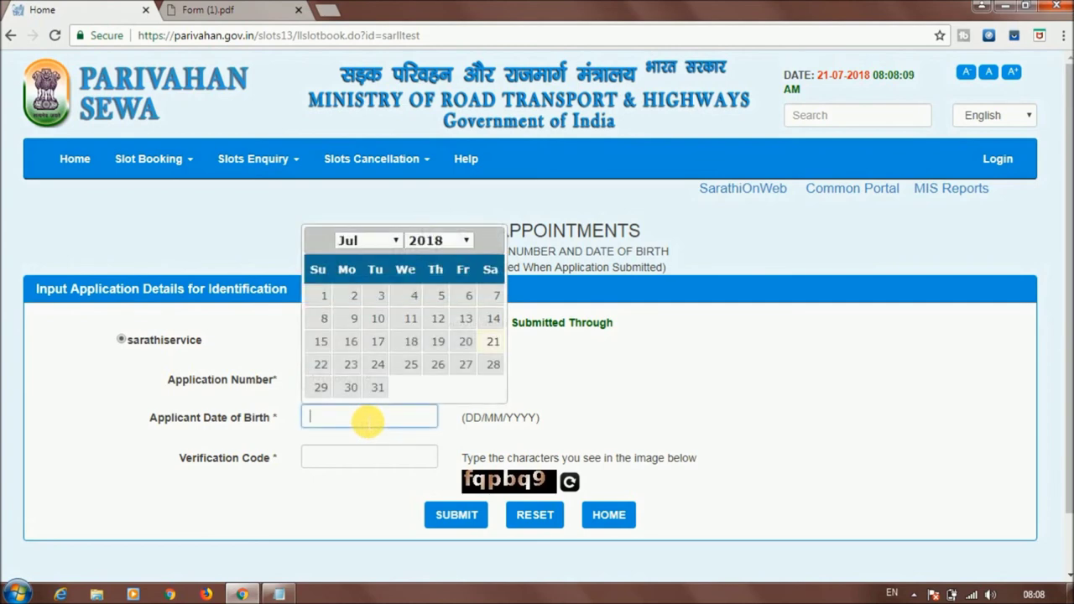
click(458, 240)
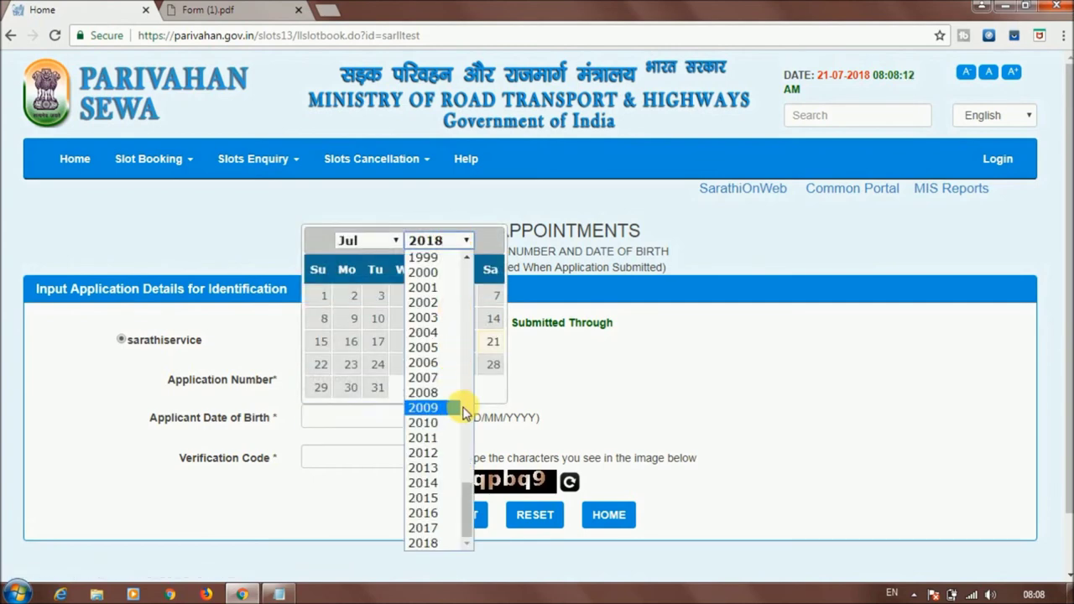
scroll(460, 409, up, 3)
click(441, 359)
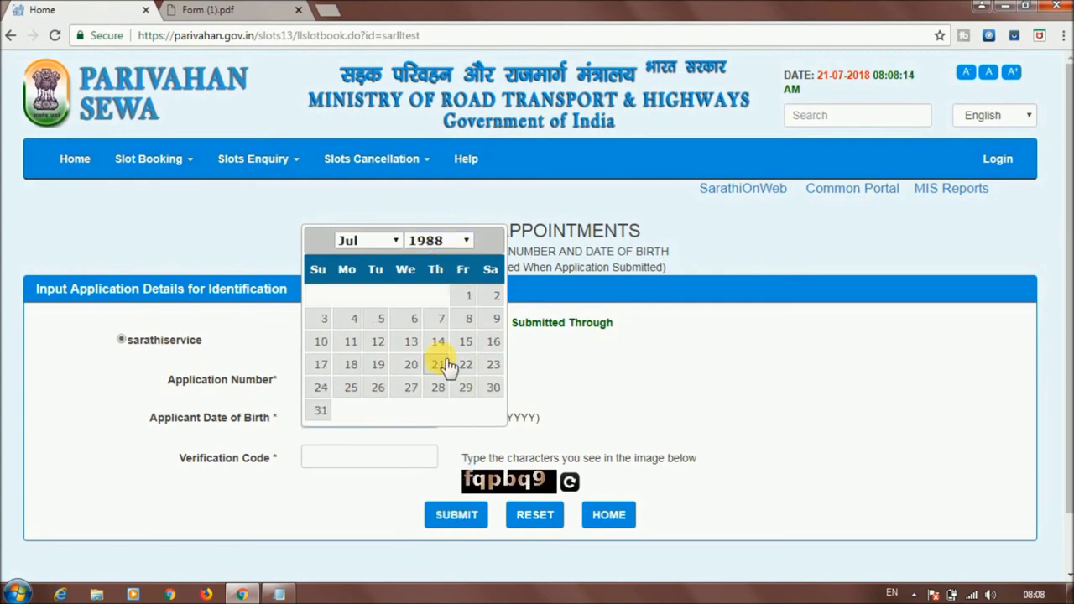
click(393, 241)
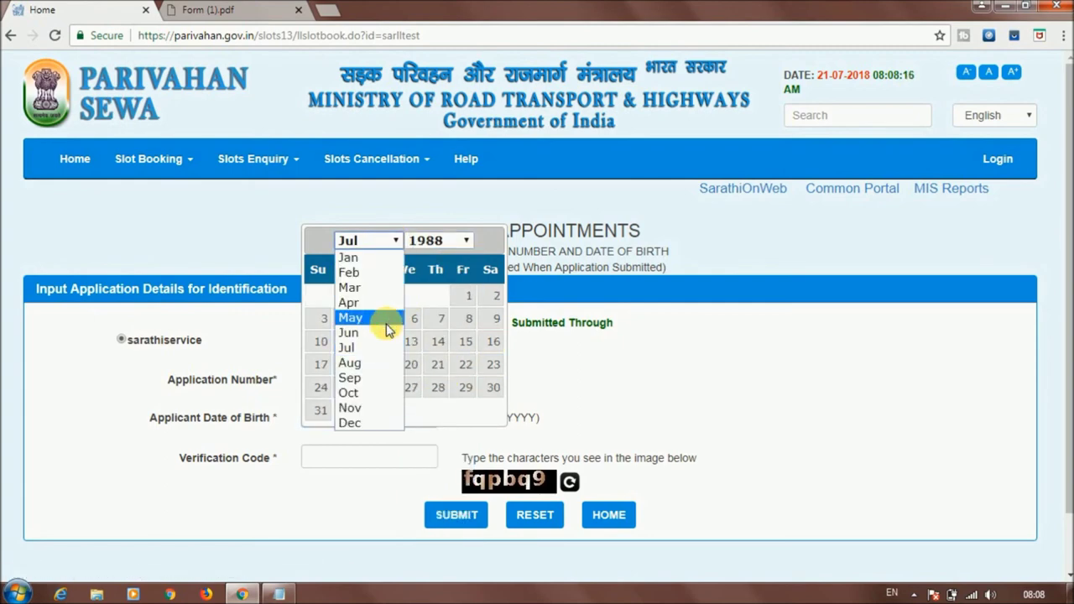
click(385, 302)
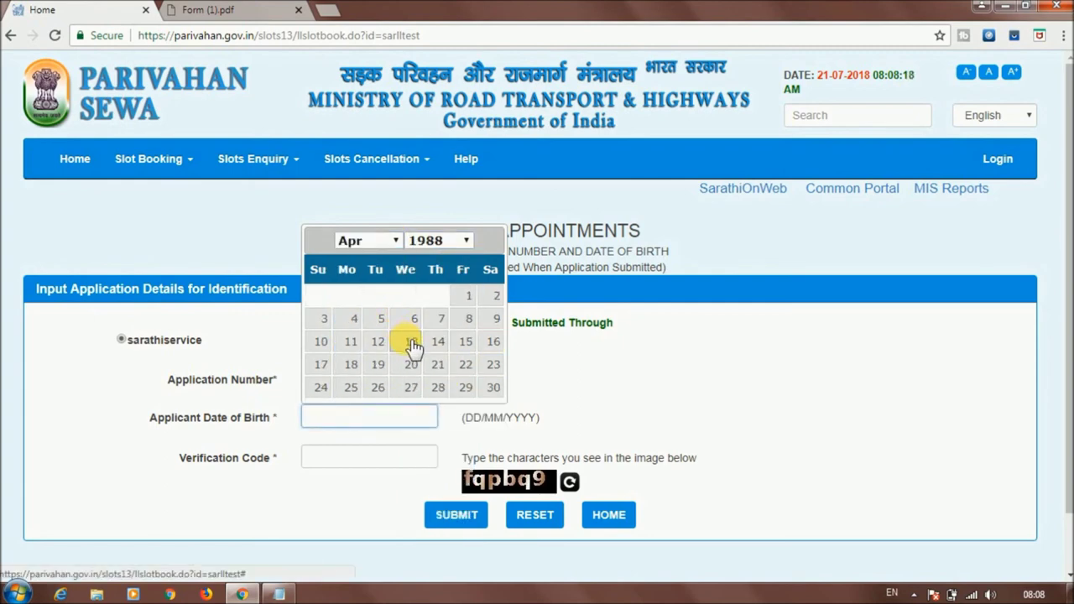
click(411, 341)
Enter the verification code, submit, and dismiss the 'Service Not Enabled For This RTO' error
click(377, 461)
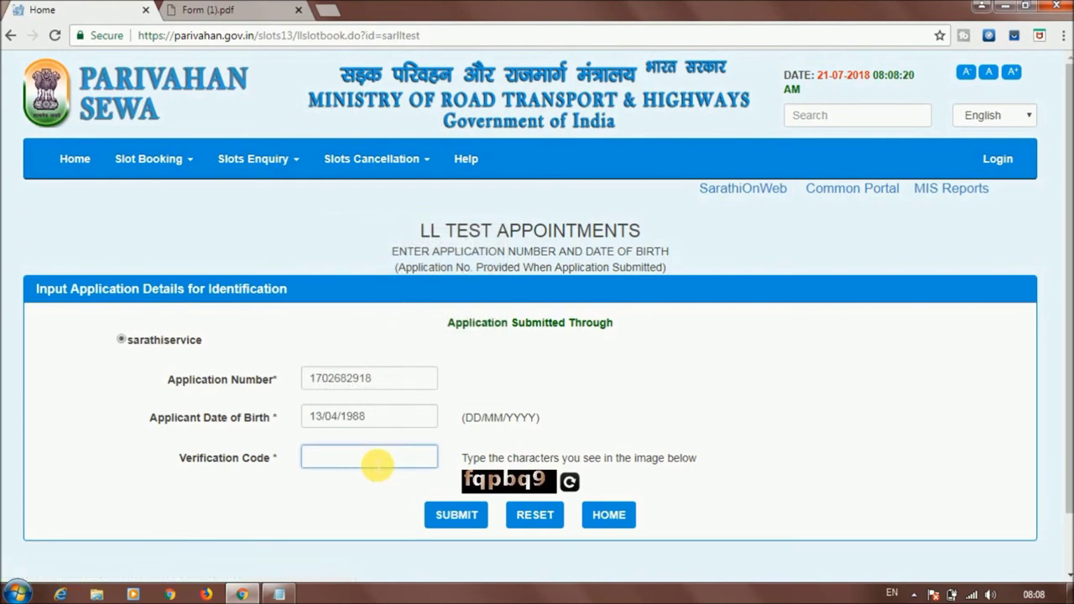
text(fqpbq9)
click(453, 518)
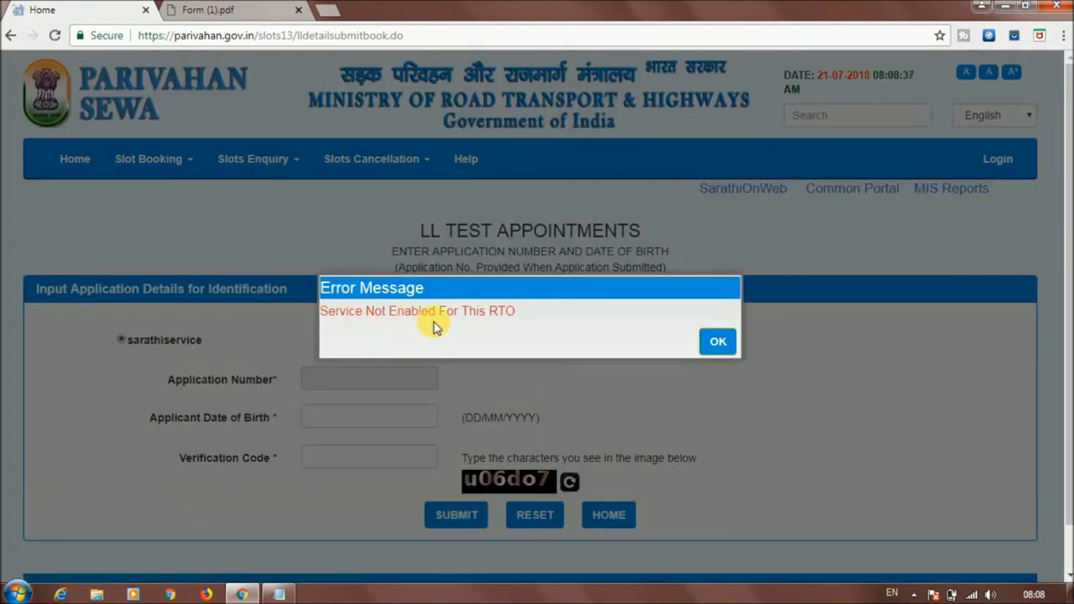
click(716, 351)
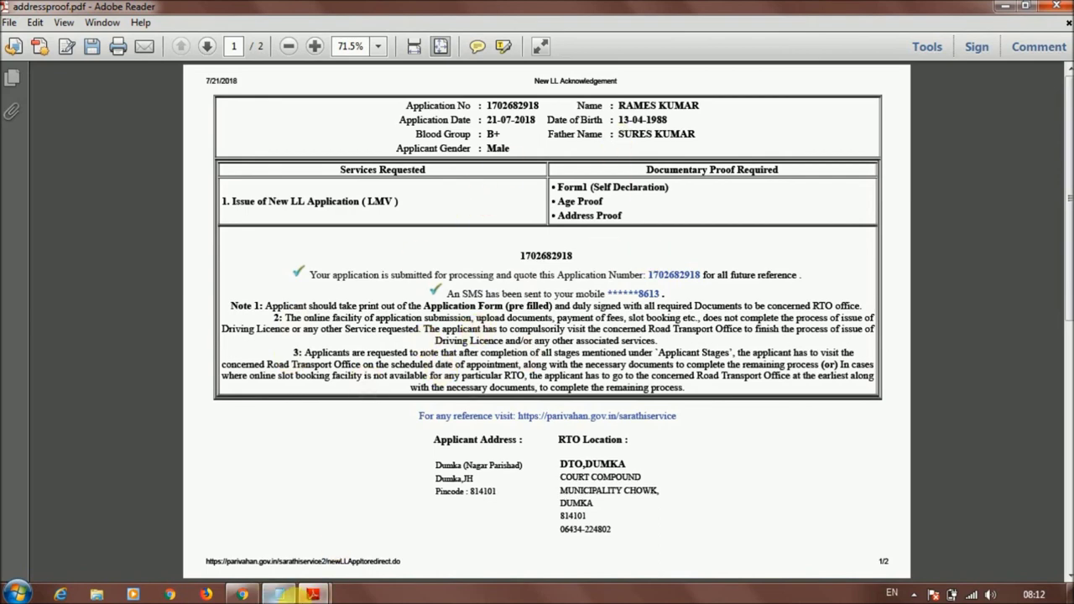
Switch to Form (1).pdf and scroll to the JHARKHAND birthplace, INDIA citizenship and B+ blood group
mouse_move(327, 593)
click(384, 530)
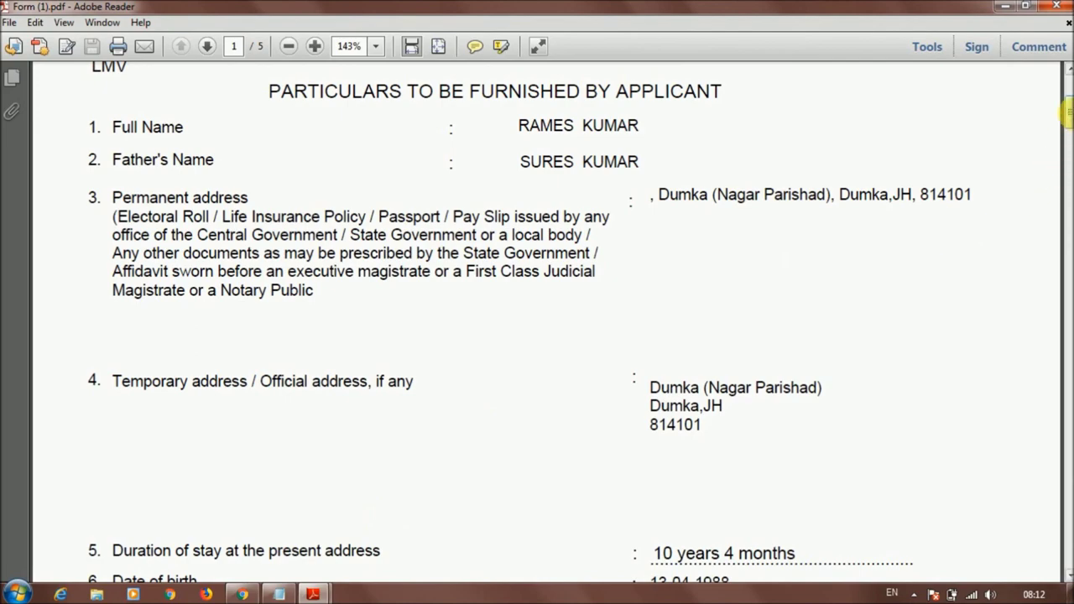
drag(1067, 114, 1067, 164)
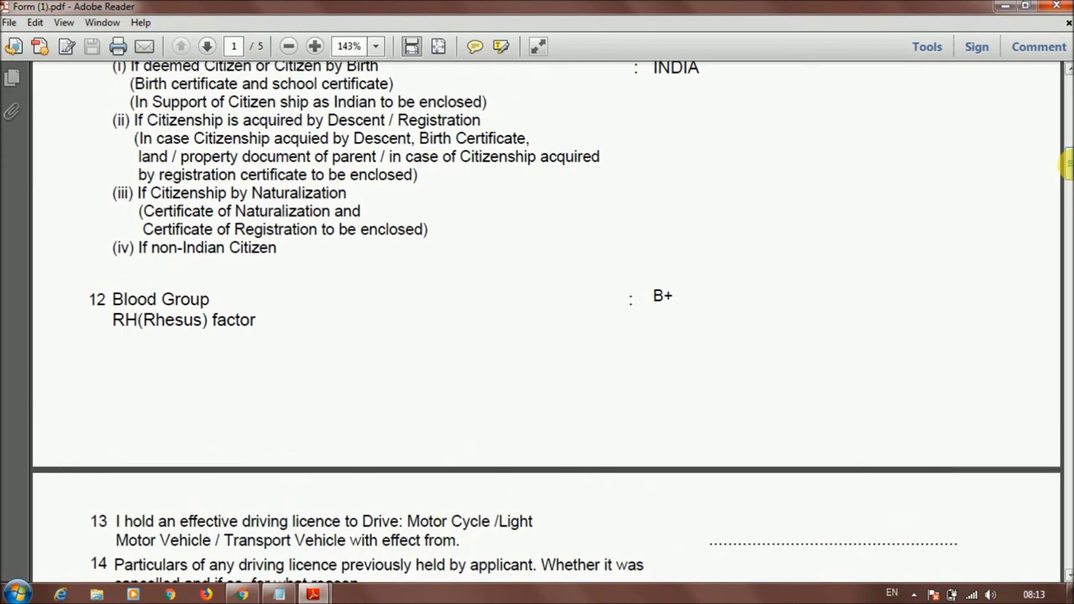
drag(1067, 164, 1067, 151)
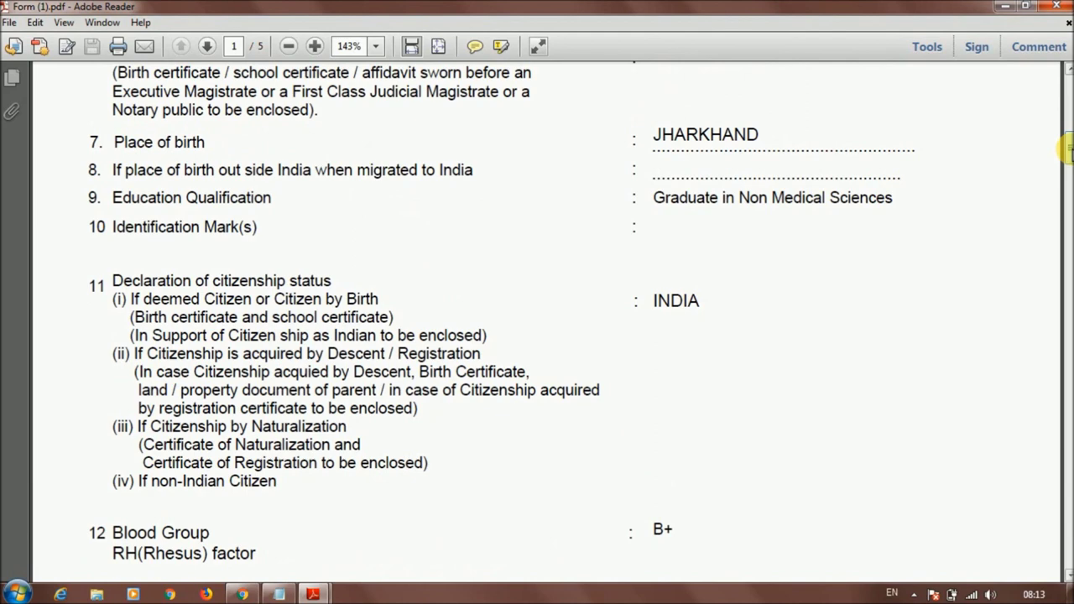